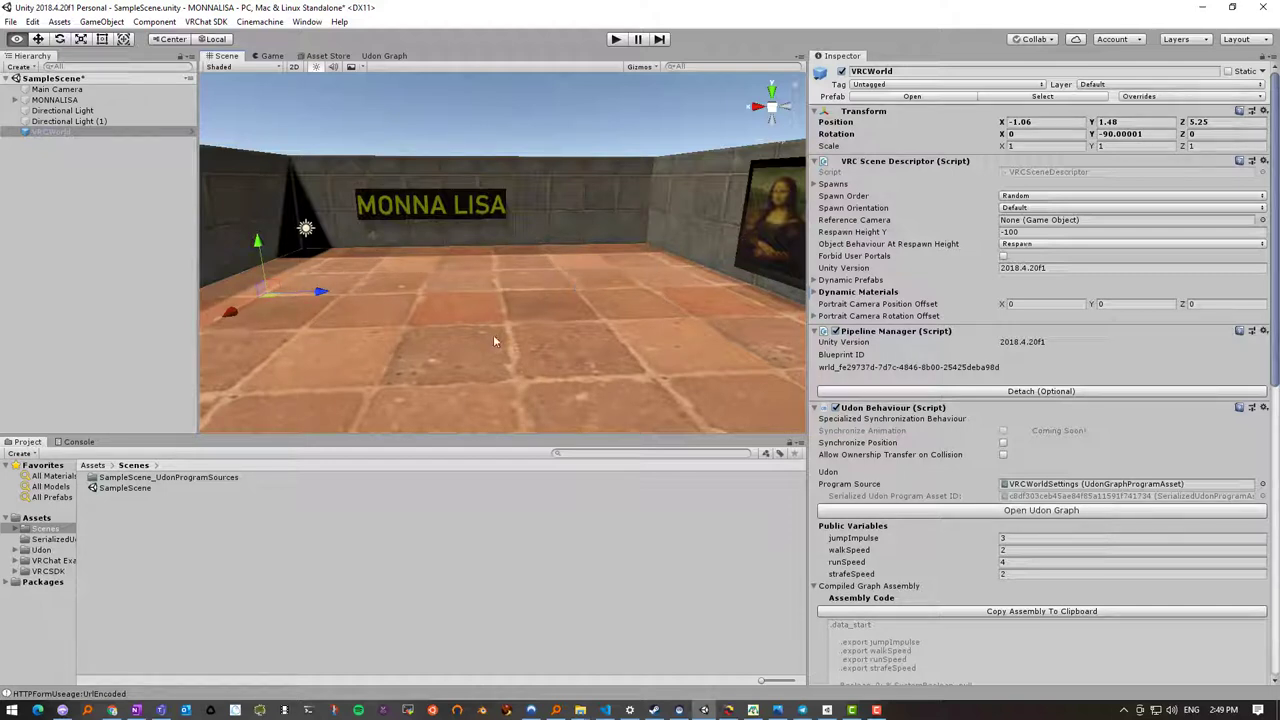
Add a cube to the gallery scene and move it along the X axis to about -10.67
mouse_move(493, 334)
right_down()
mouse_move(543, 351)
mouse_move(486, 335)
mouse_move(461, 369)
mouse_move(508, 366)
mouse_move(434, 337)
mouse_move(406, 346)
mouse_move(477, 350)
right_up()
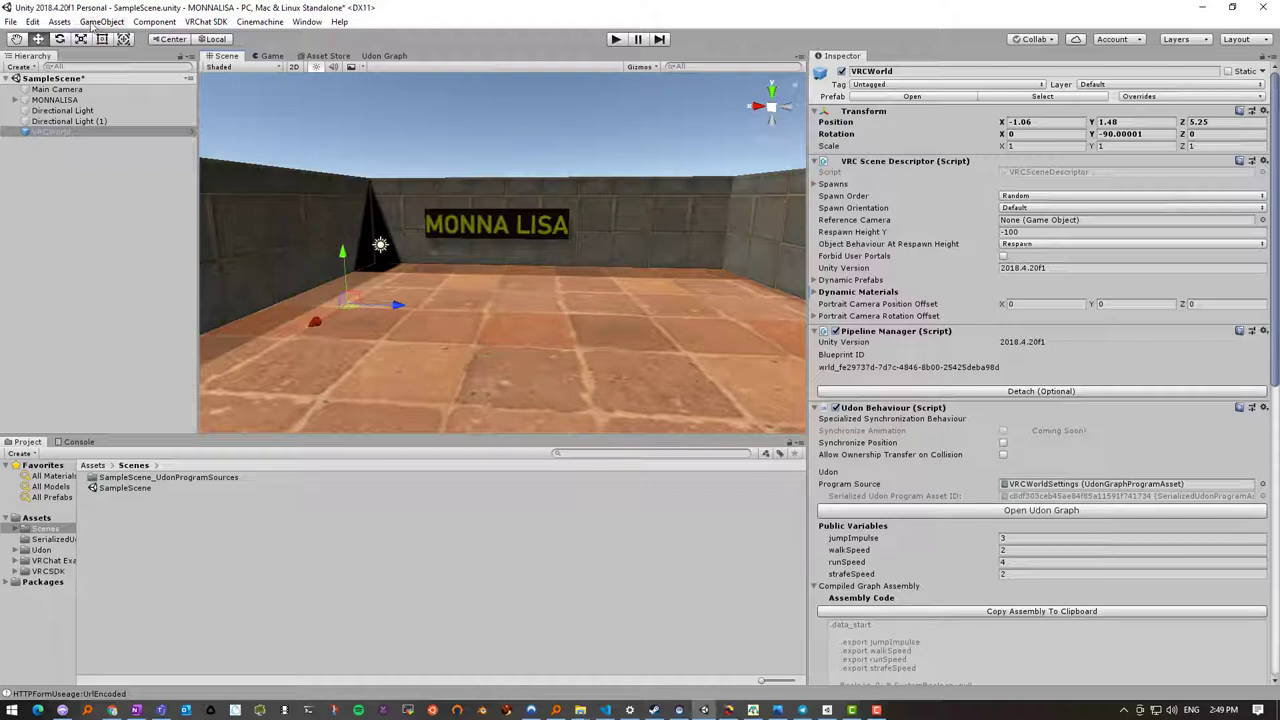
click(100, 22)
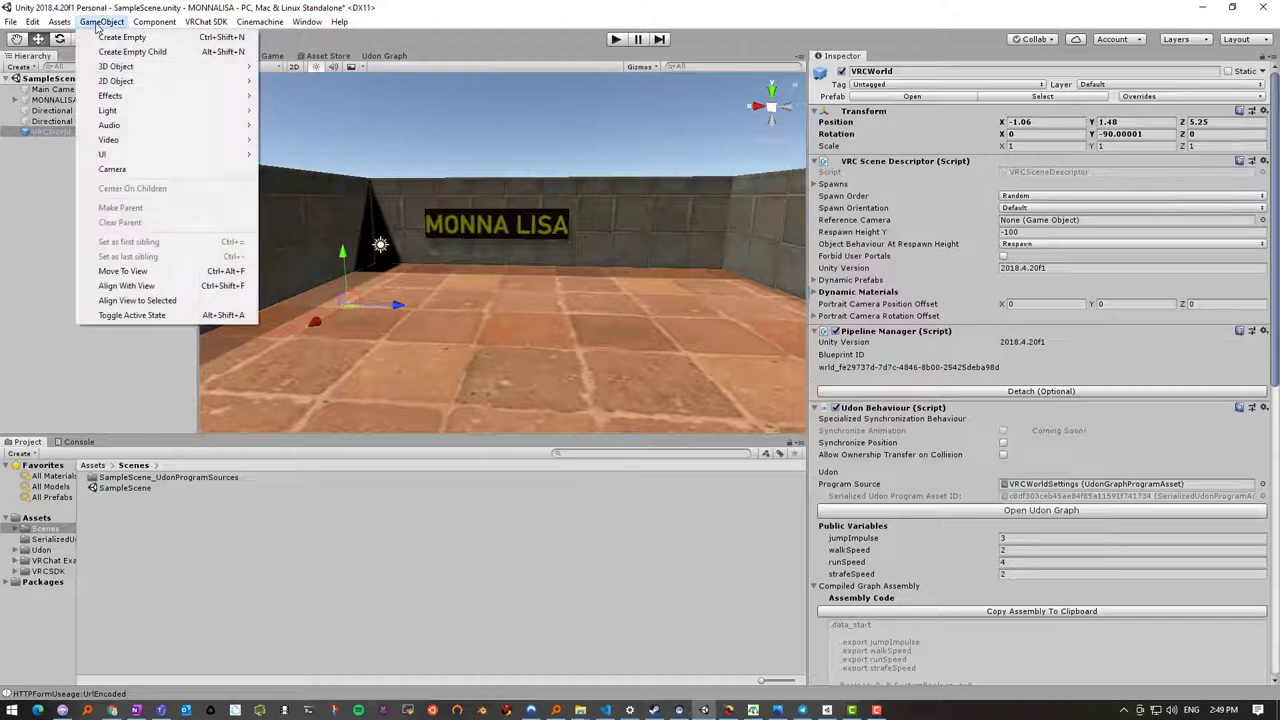
mouse_move(130, 66)
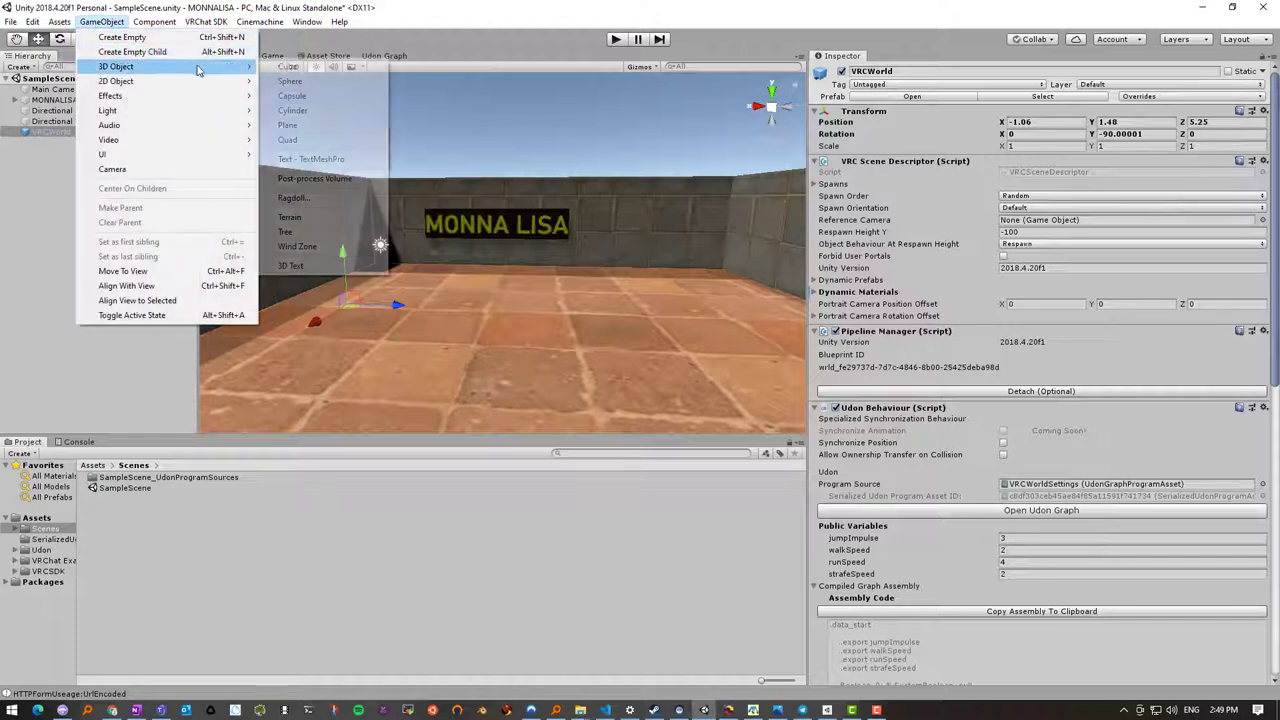
click(286, 67)
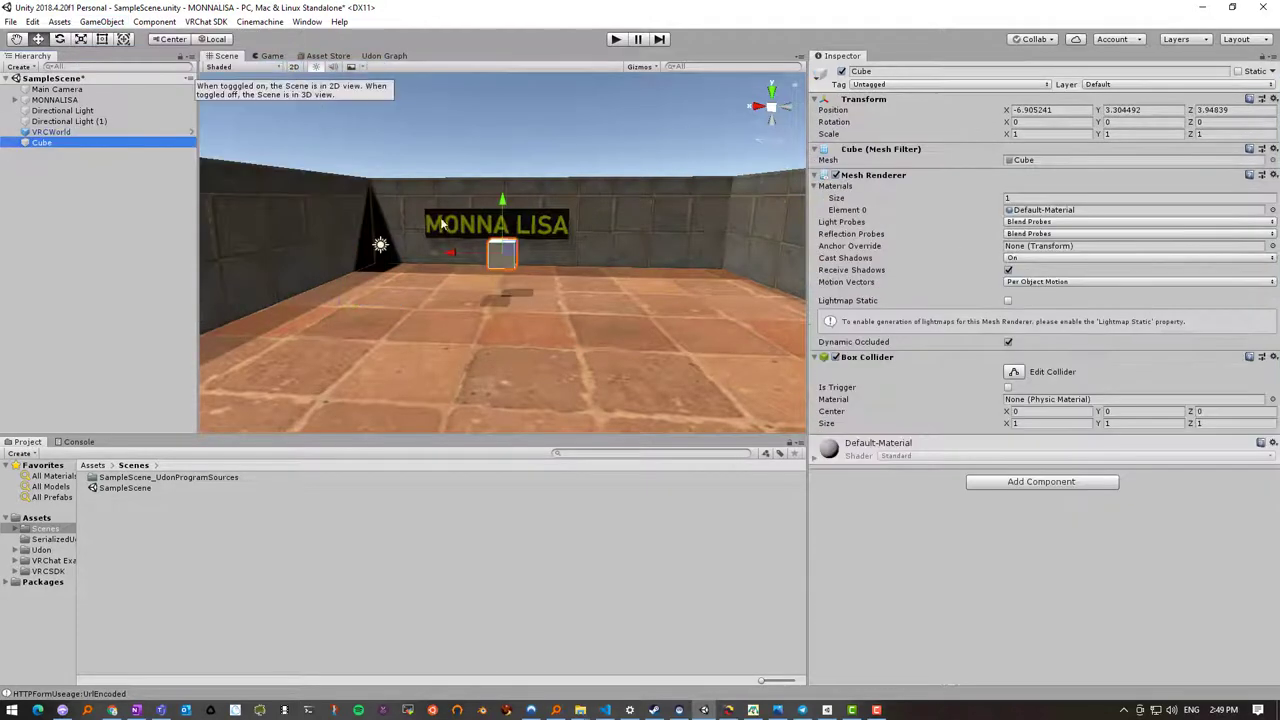
mouse_move(442, 343)
middle_down()
mouse_move(463, 366)
mouse_move(363, 363)
mouse_move(373, 357)
middle_up()
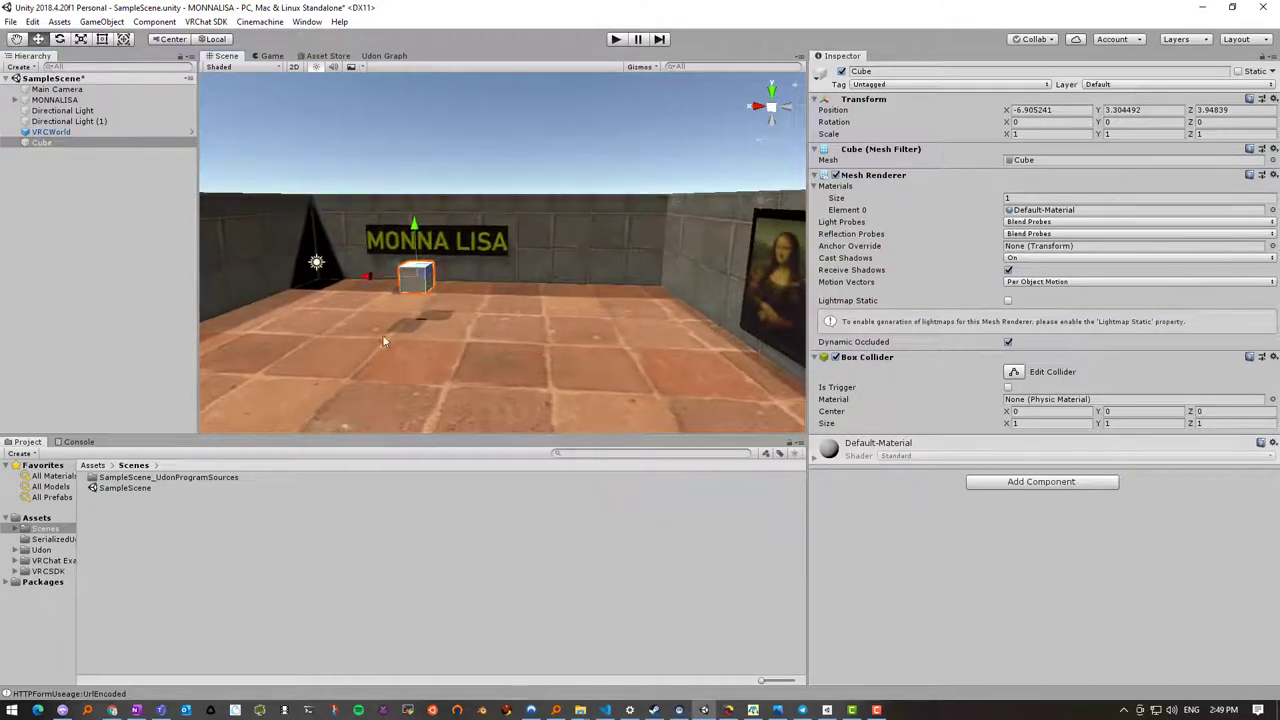
drag(370, 284, 458, 285)
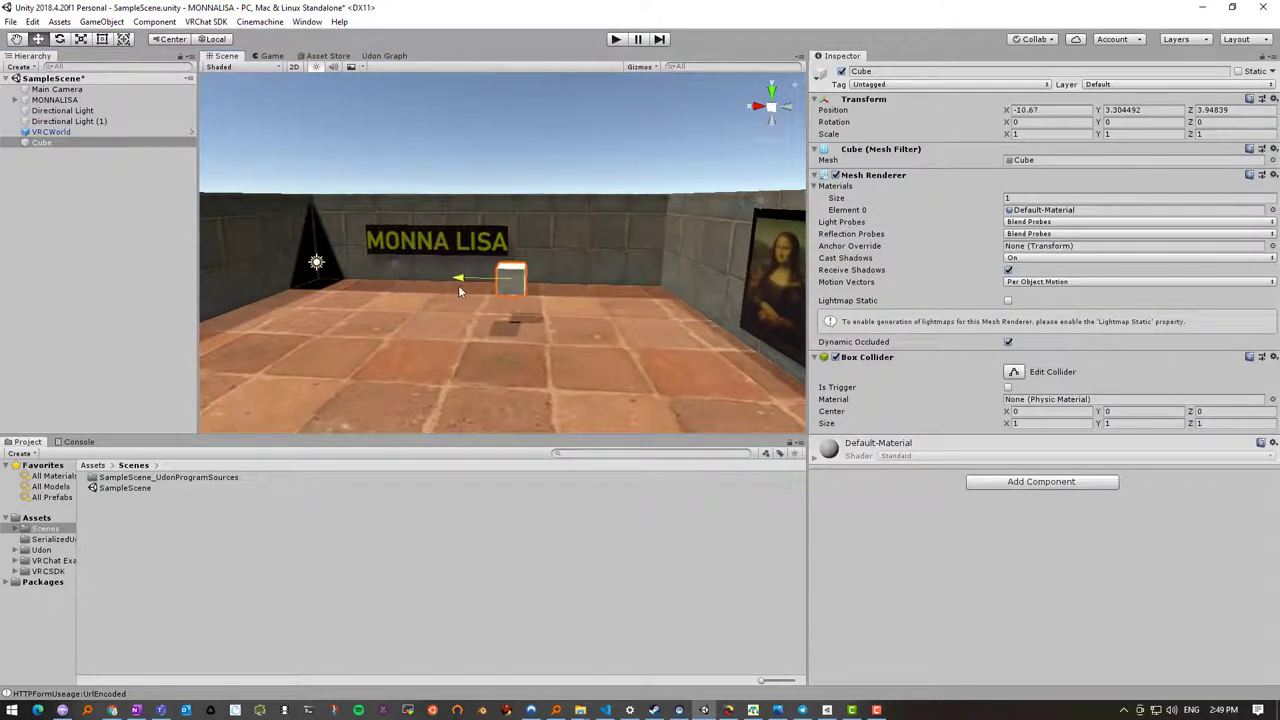
Stretch the cube with the Rect tool into a partition wall about 20 units long in Z and 5.4 units high
middle_drag(503, 364, 517, 339)
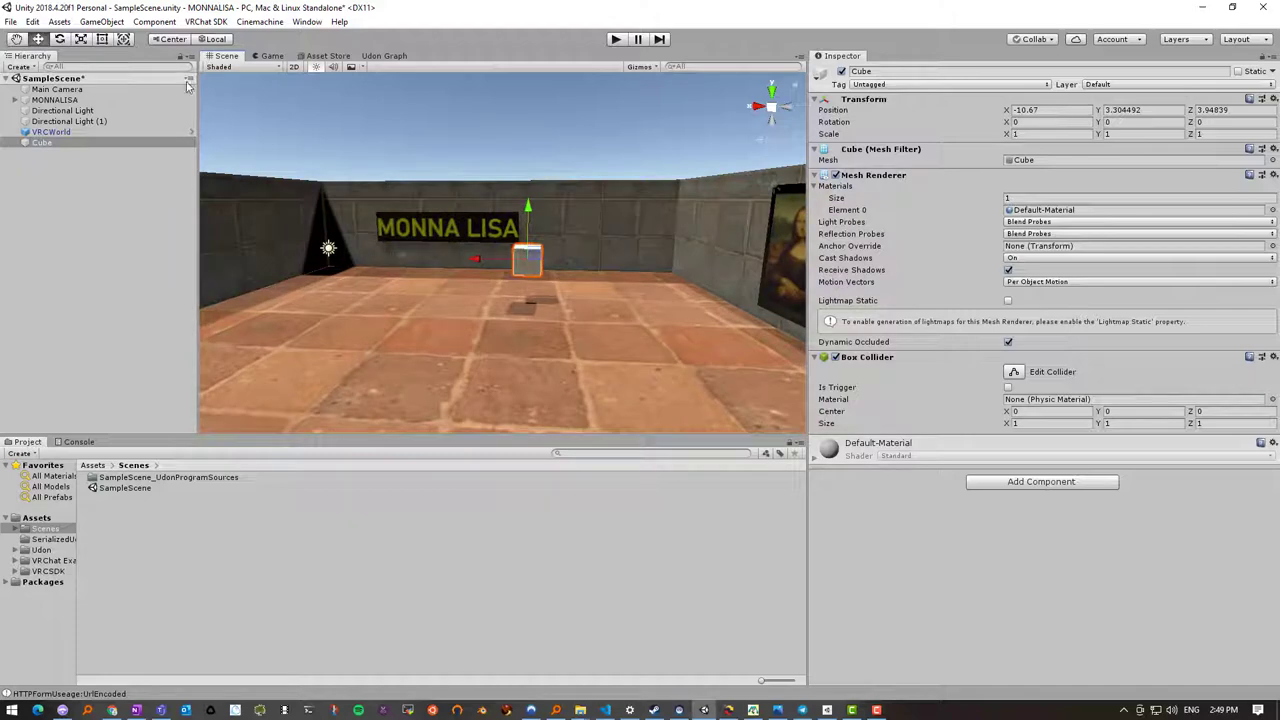
click(101, 39)
mouse_move(286, 263)
alt+mouse_down()
mouse_move(360, 320)
mouse_move(466, 343)
mouse_move(390, 290)
mouse_move(372, 305)
mouse_move(392, 345)
alt+mouse_up()
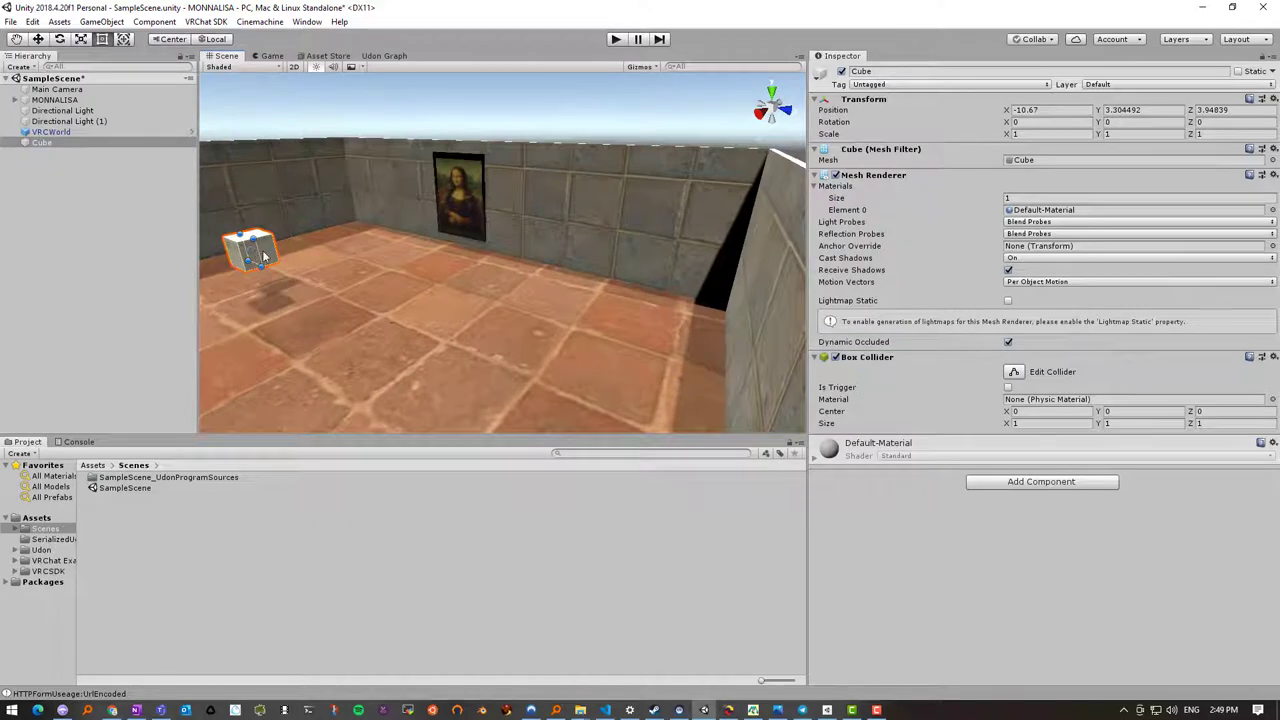
drag(259, 250, 796, 400)
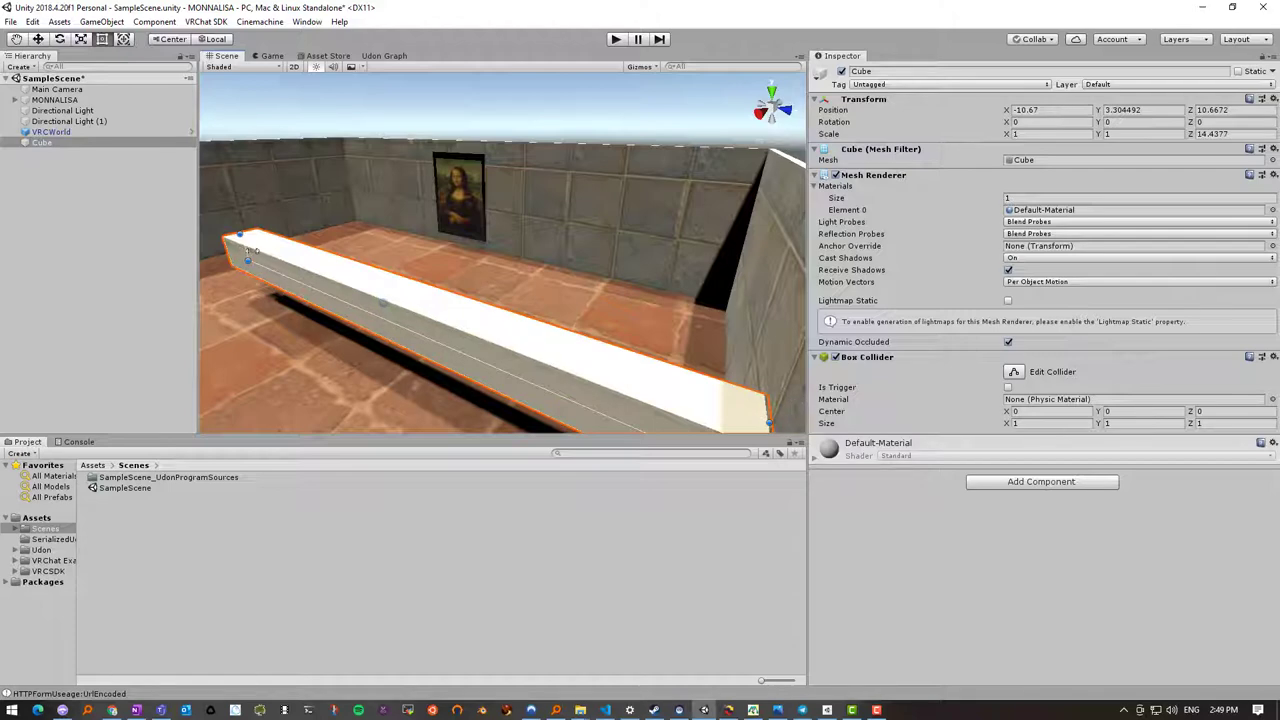
mouse_move(200, 328)
mouse_down()
mouse_move(252, 338)
mouse_move(265, 292)
mouse_move(231, 285)
mouse_move(279, 309)
mouse_move(340, 307)
mouse_move(226, 294)
mouse_move(47, 226)
mouse_move(254, 343)
mouse_move(290, 300)
mouse_move(334, 277)
mouse_move(450, 323)
mouse_up()
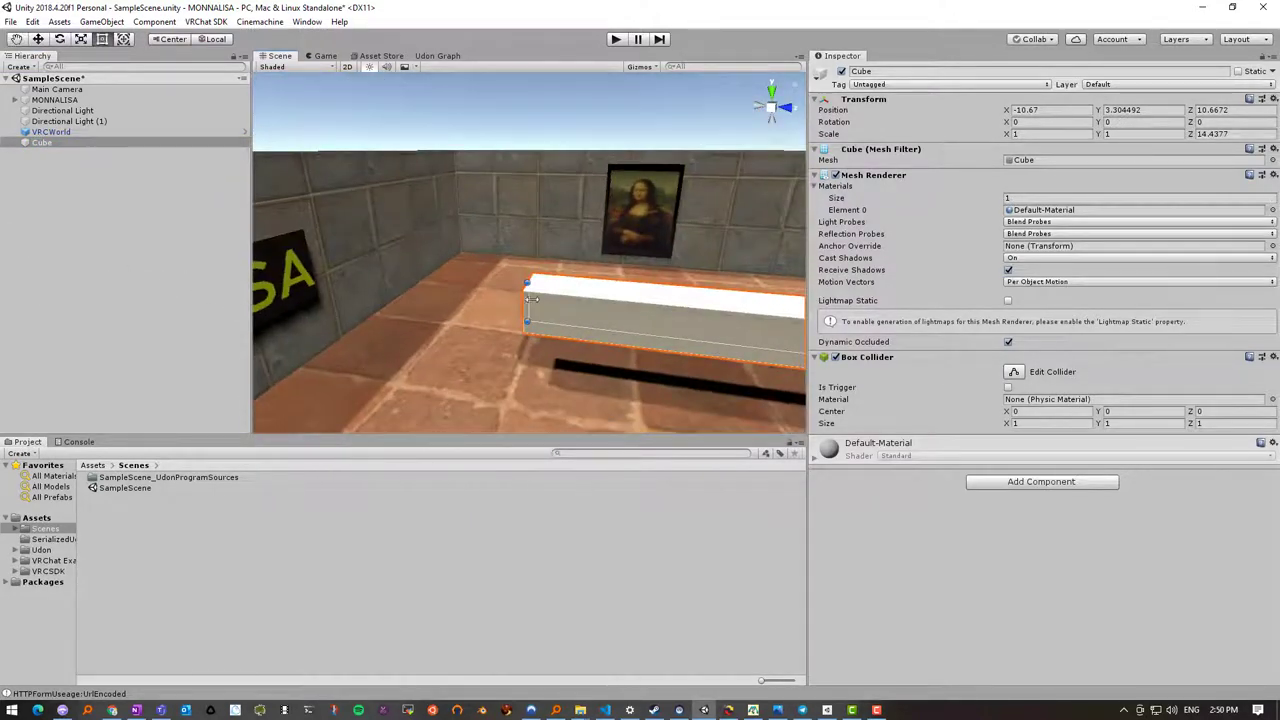
drag(534, 299, 305, 287)
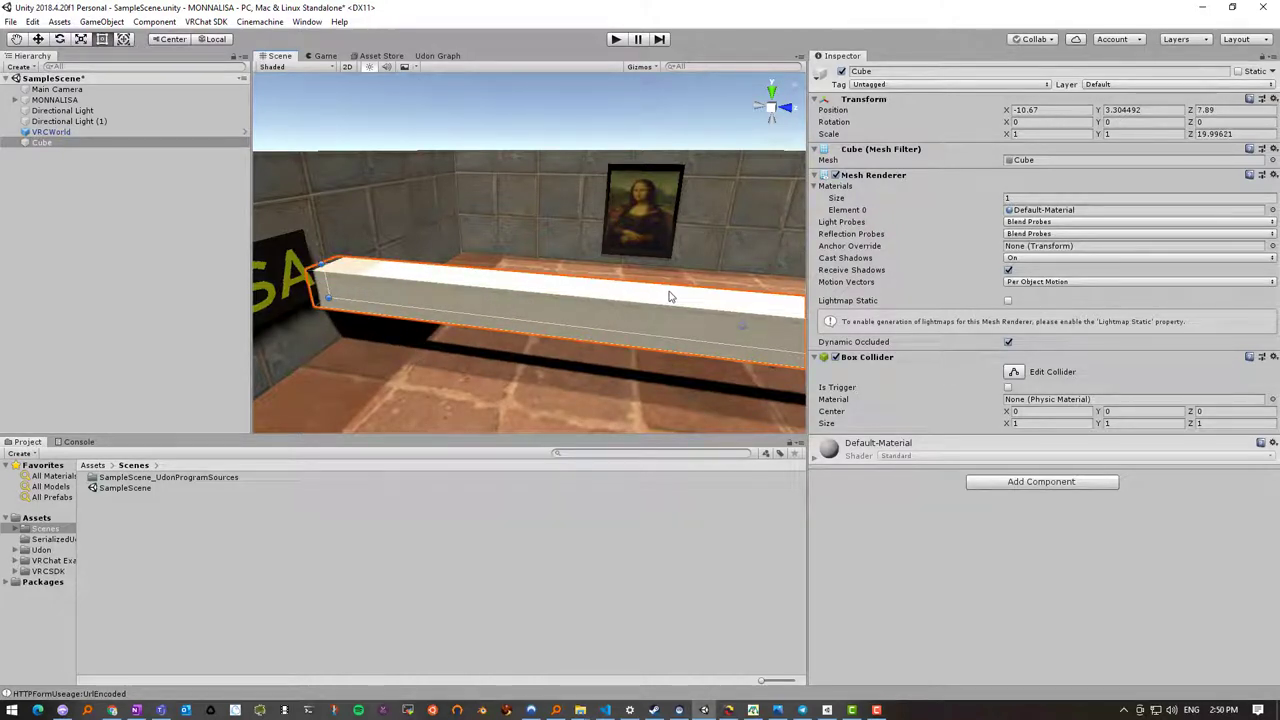
drag(661, 296, 660, 154)
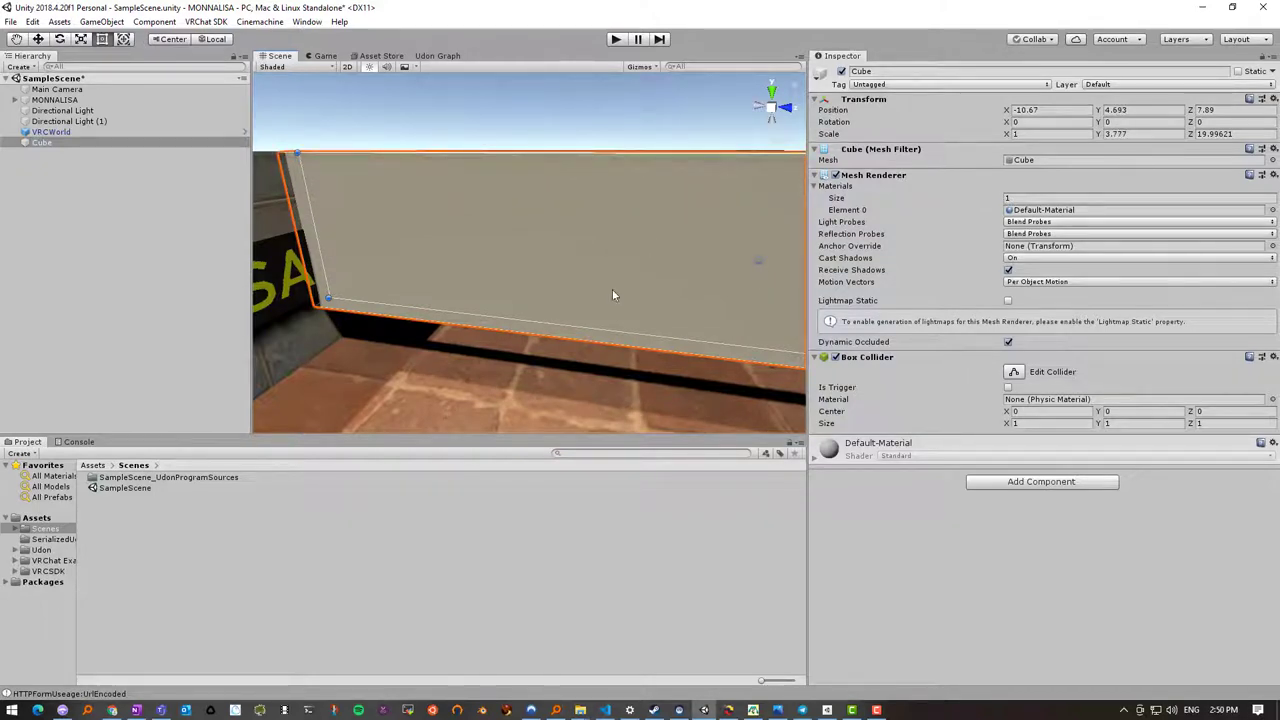
drag(612, 328, 719, 325)
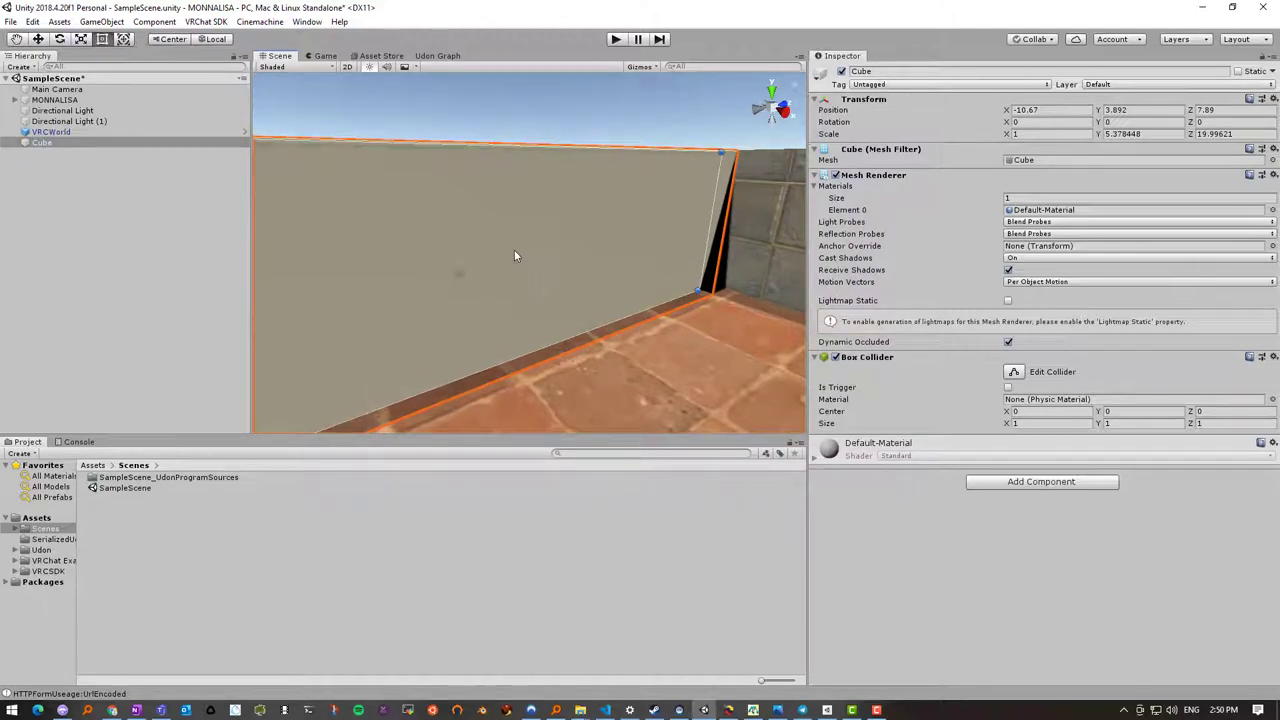
Add a second cube beside the new wall and lower it to about Y -1.76
alt+drag(514, 249, 331, 316)
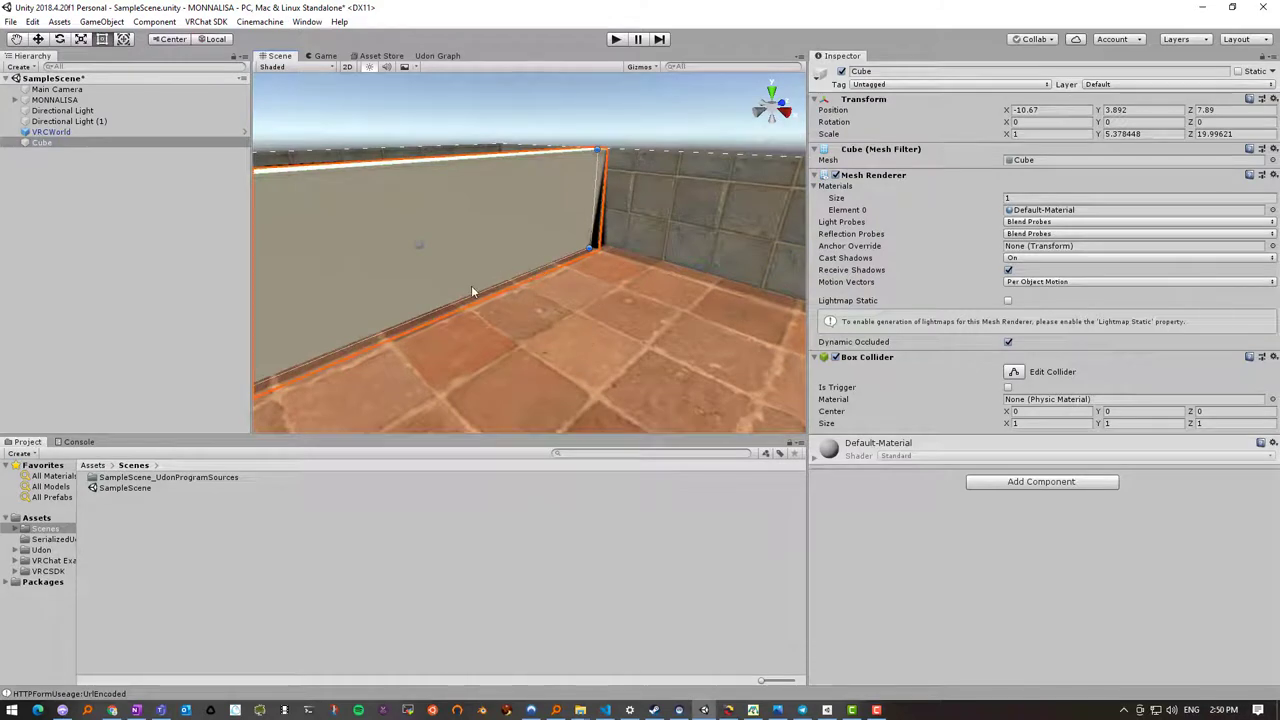
alt+drag(502, 291, 482, 322)
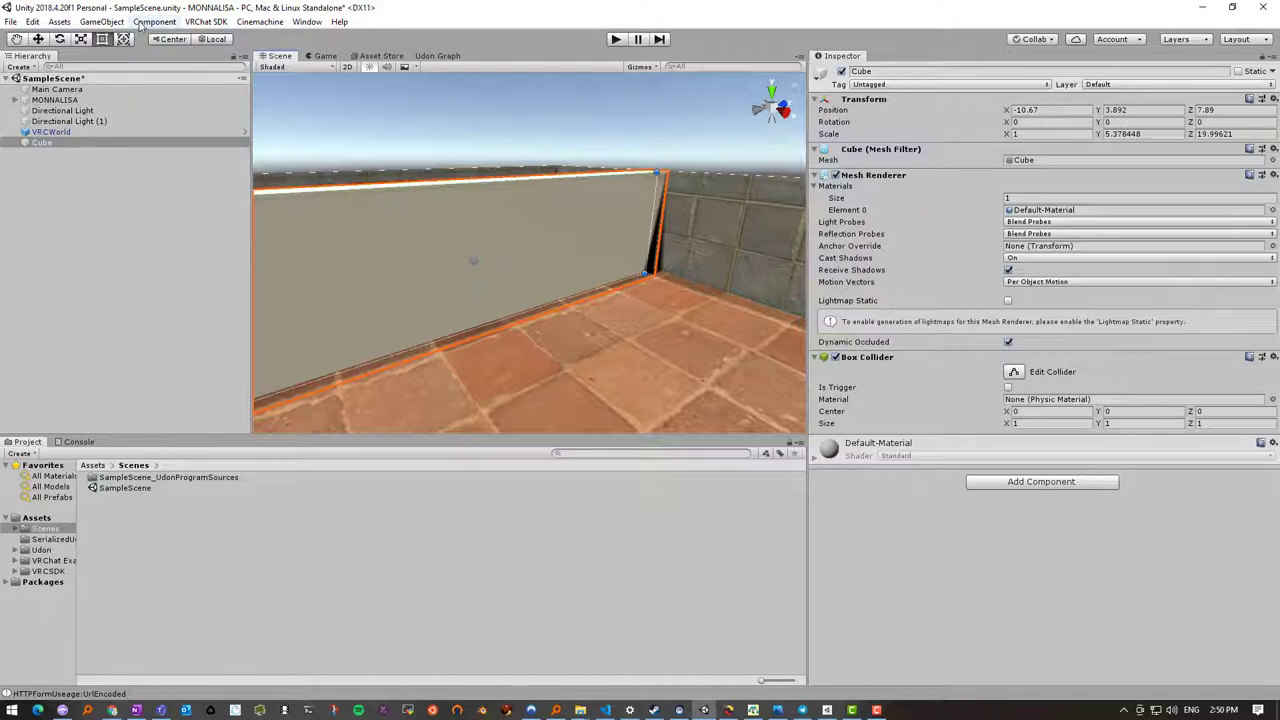
click(110, 22)
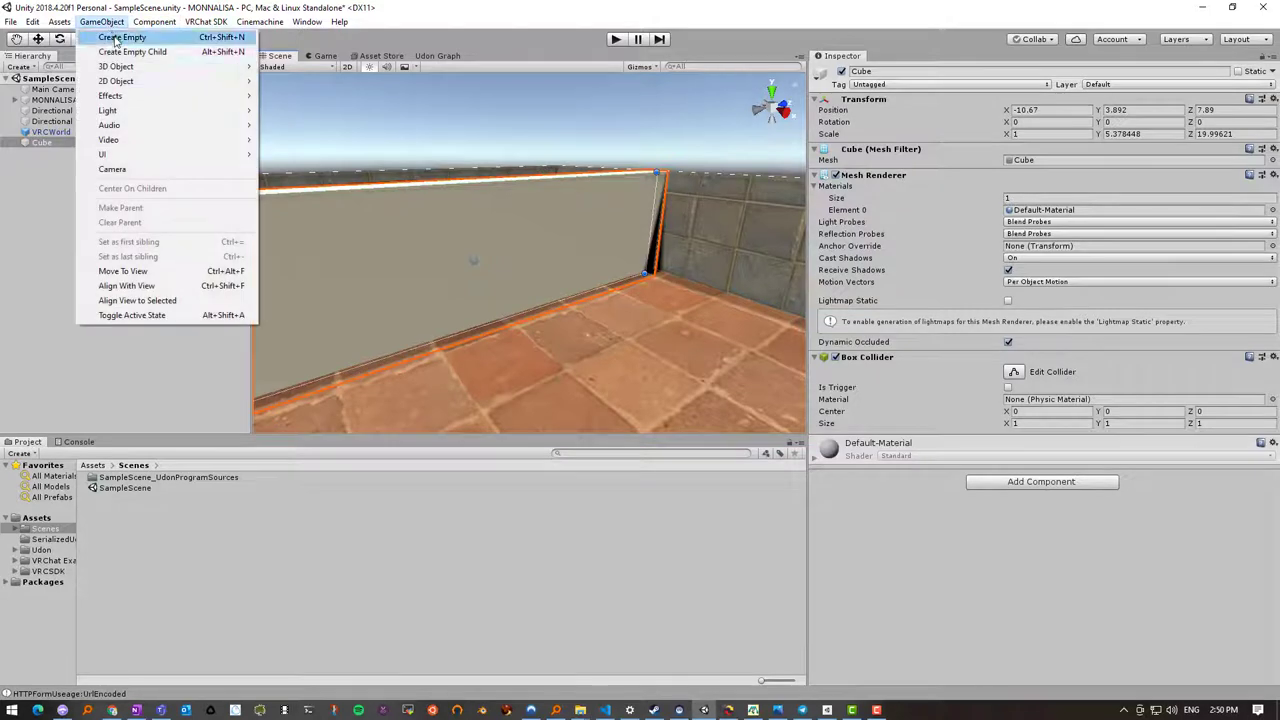
mouse_move(115, 66)
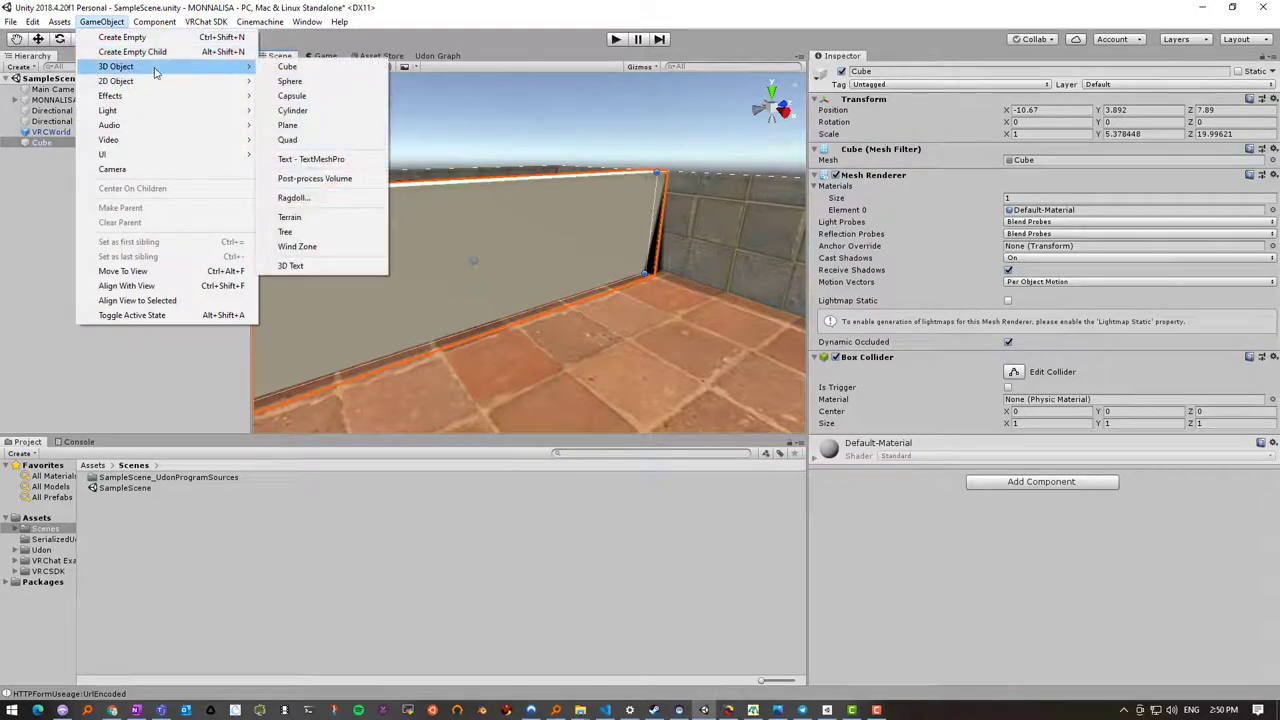
click(300, 67)
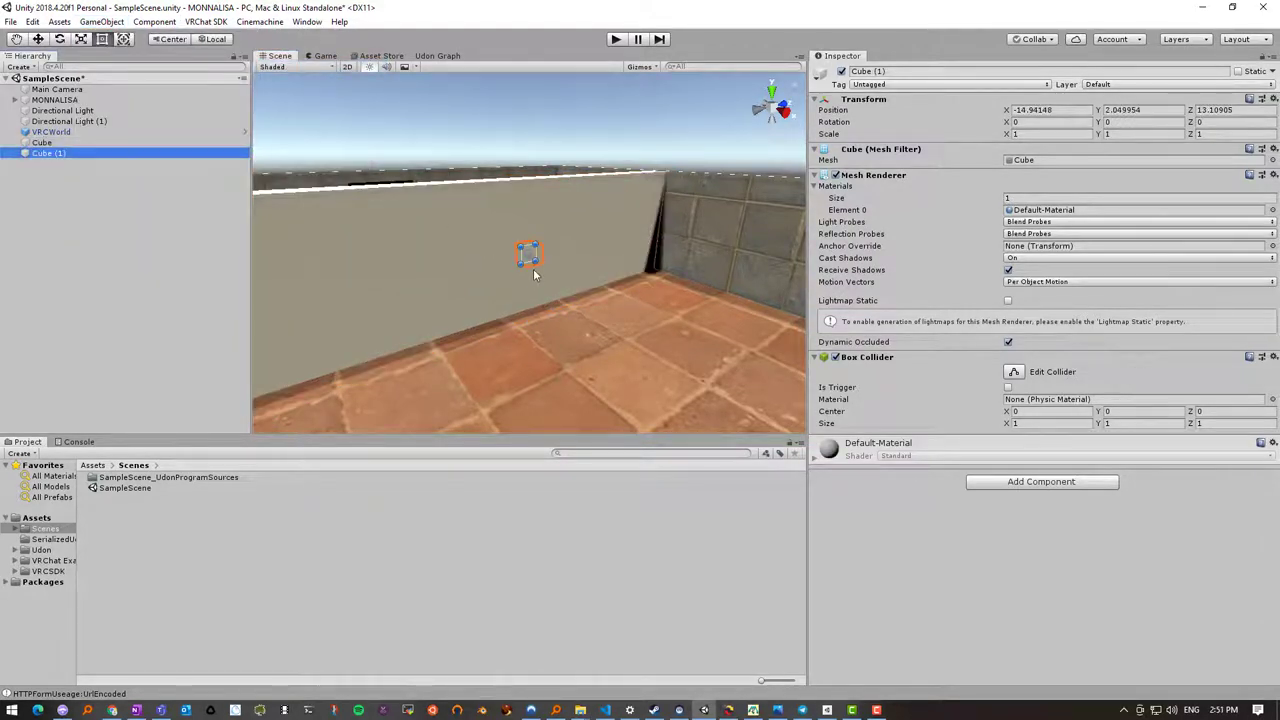
key(w)
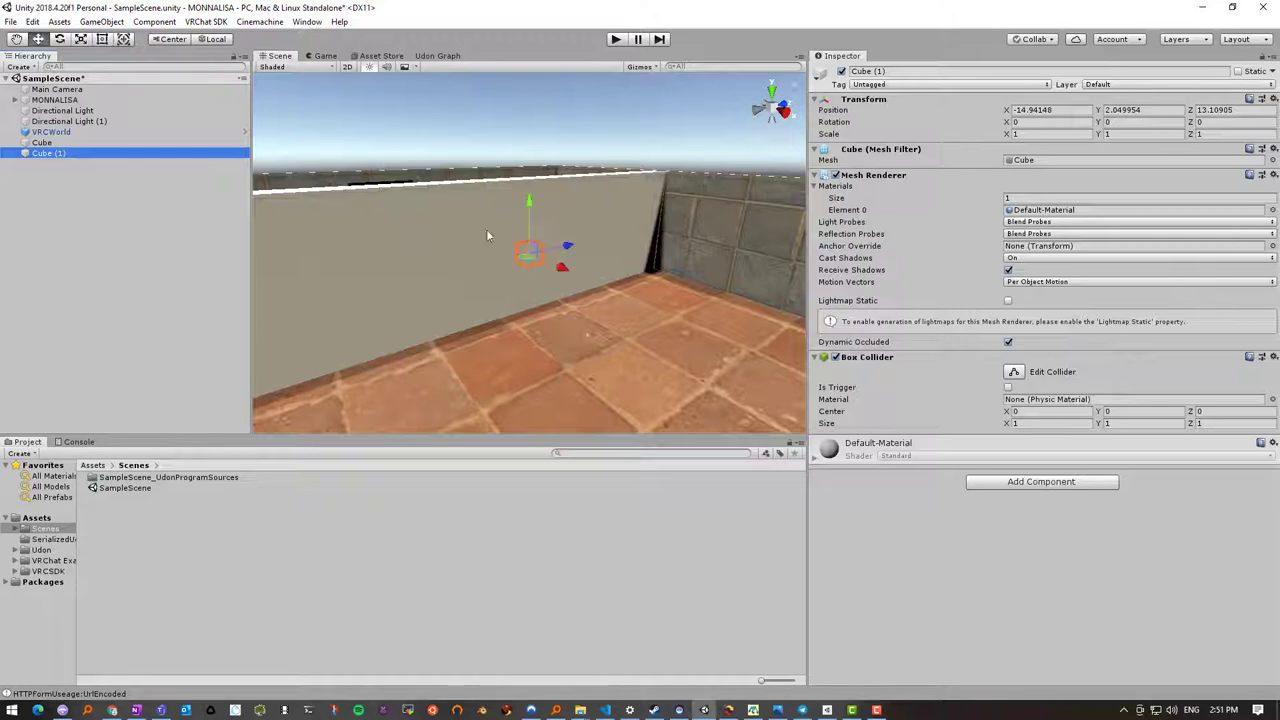
drag(527, 210, 530, 267)
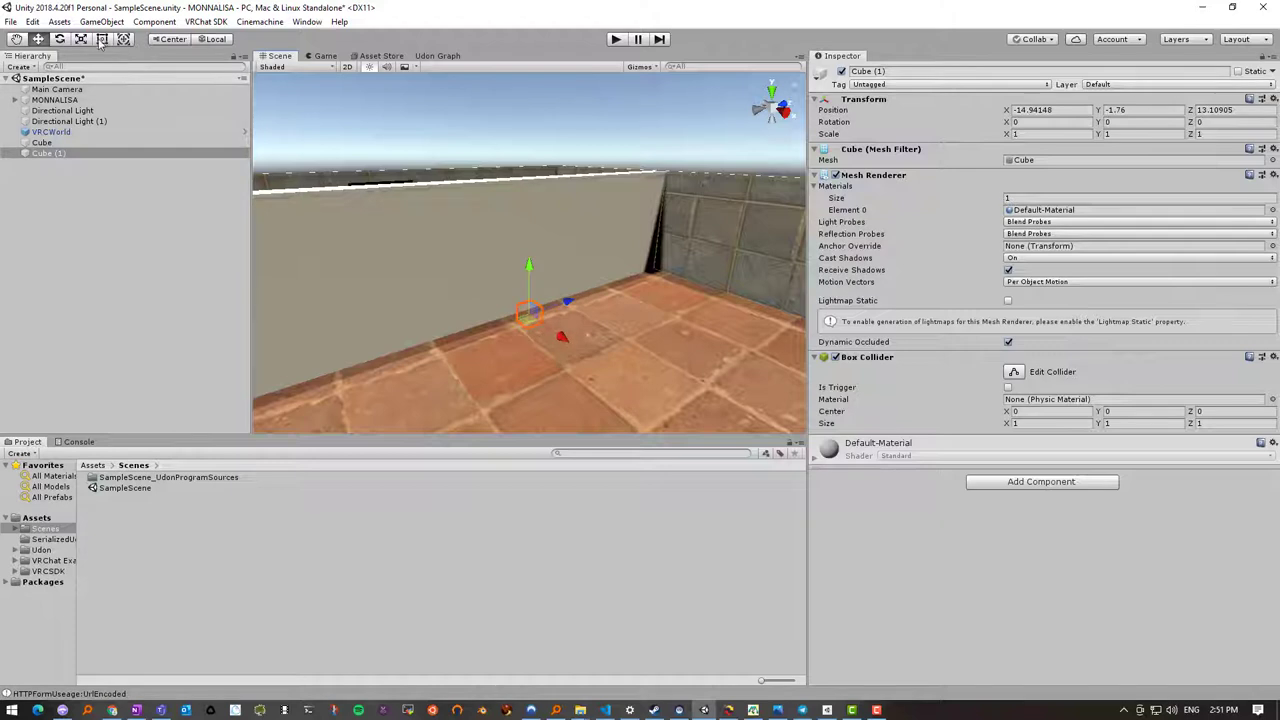
Resize the second cube along Z to about 7.65 units, placing it near the corner by the MONNA LISA sign
key(t)
drag(527, 315, 335, 346)
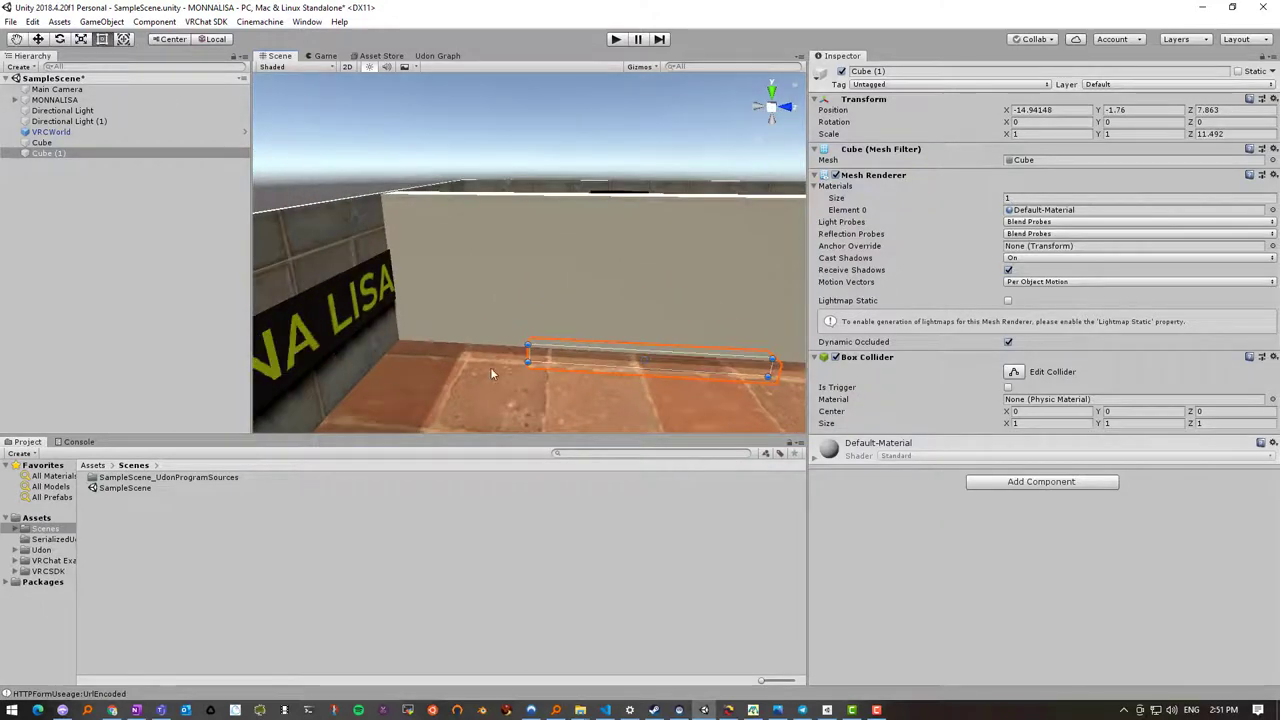
drag(527, 350, 380, 349)
right_drag(597, 377, 405, 363)
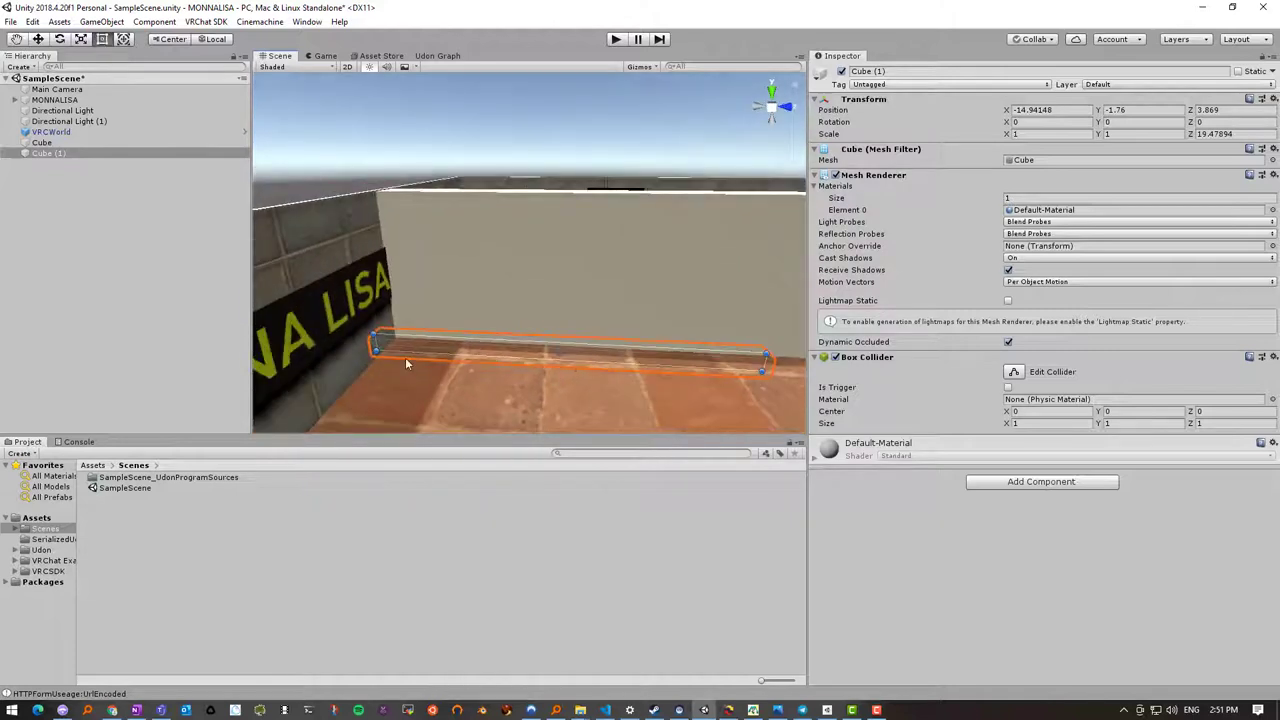
mouse_move(373, 342)
mouse_down()
mouse_move(432, 346)
mouse_move(398, 344)
mouse_up()
drag(765, 362, 531, 350)
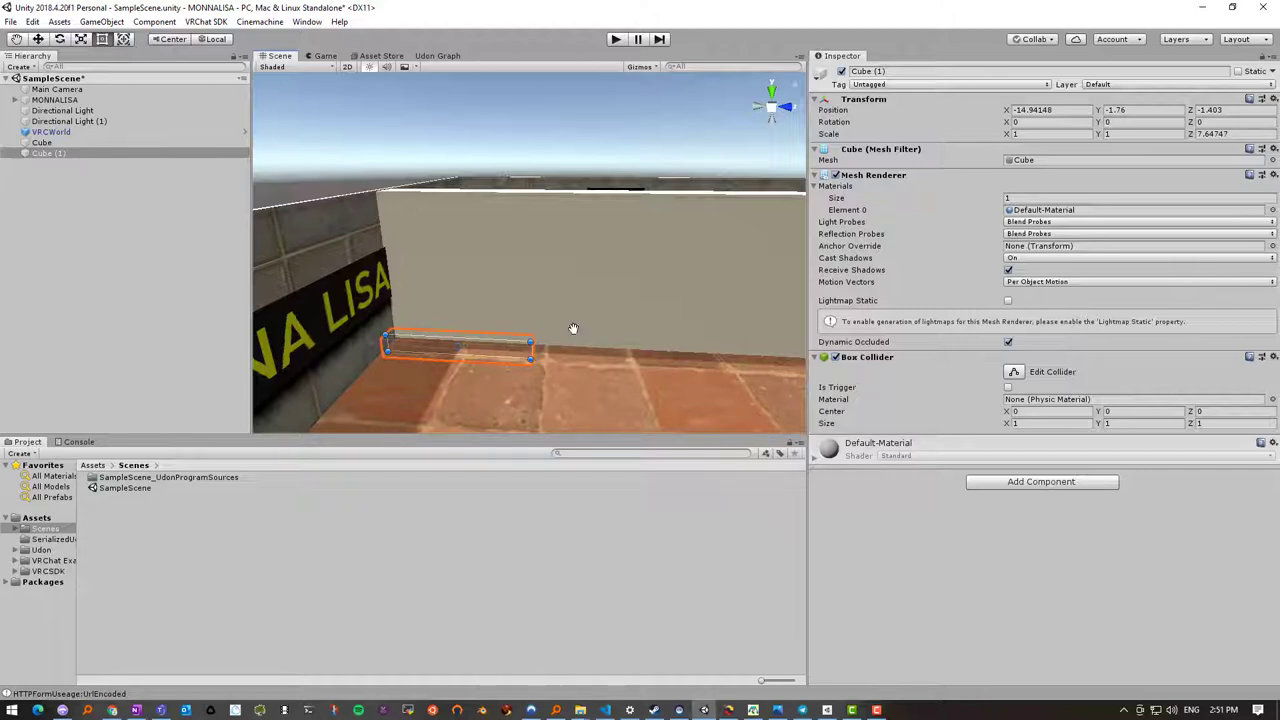
Move the second cube to about X -14.54 and raise it to about Y -0.35
middle_drag(591, 369, 504, 371)
alt+drag(504, 371, 585, 337)
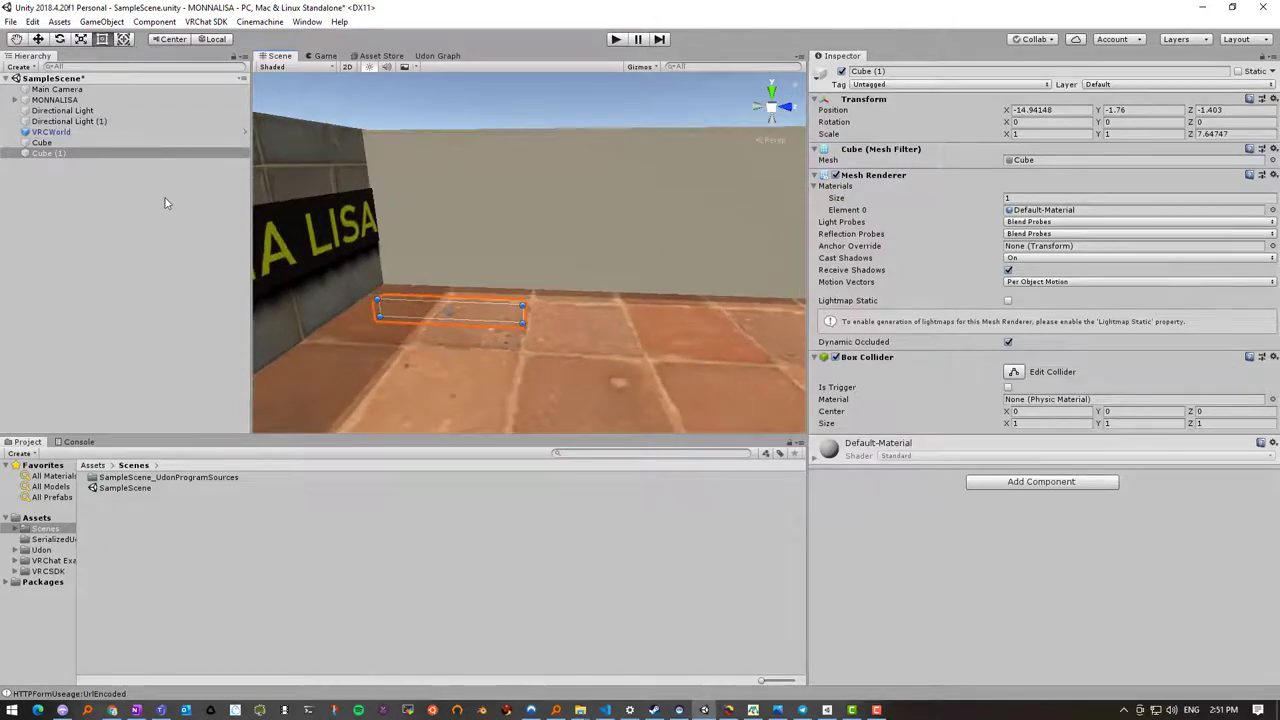
drag(447, 263, 430, 234)
alt+drag(623, 320, 578, 316)
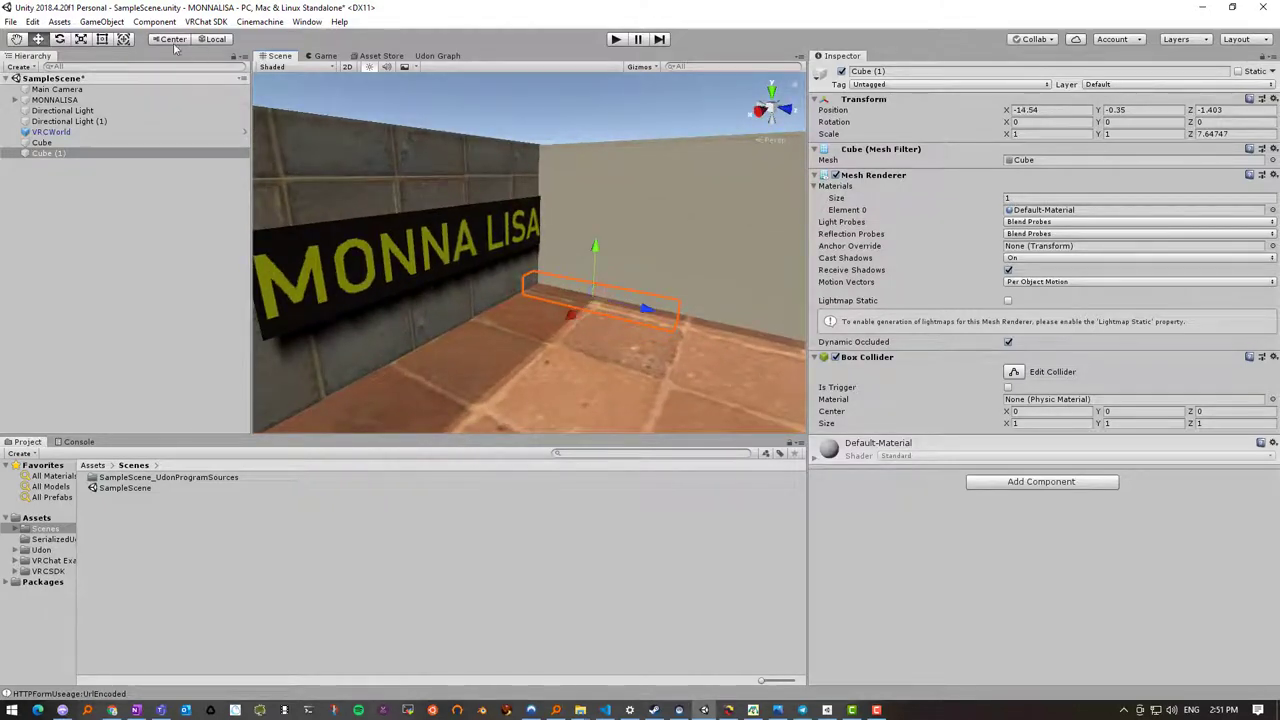
Scale the second cube to about 7.01 in X and 2.28 in Y to form a larger block
click(103, 39)
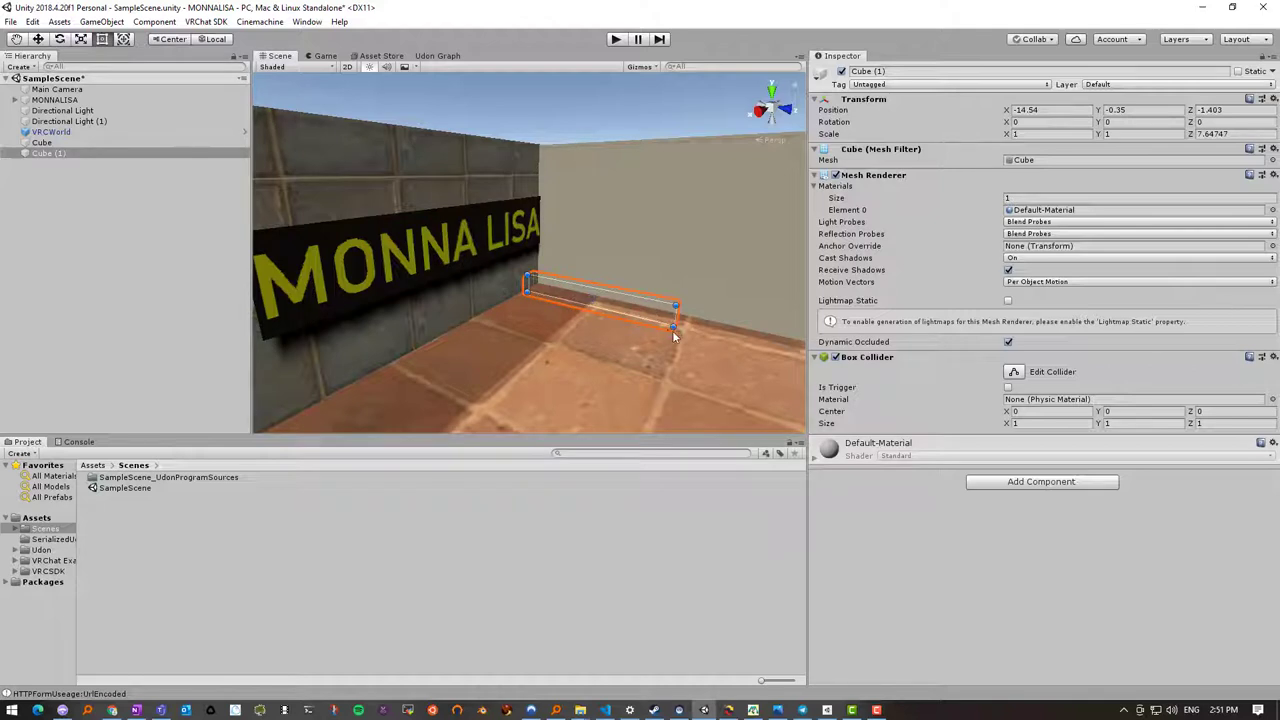
right_drag(673, 336, 558, 347)
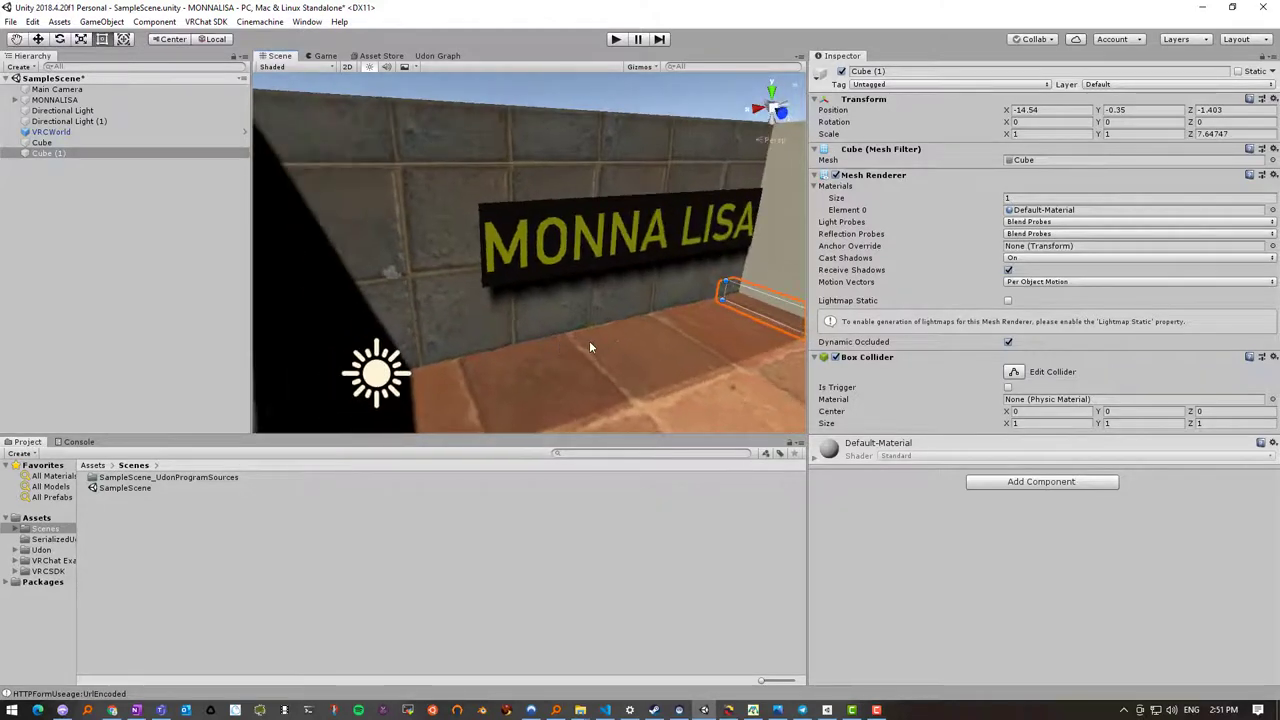
right_drag(746, 367, 559, 249)
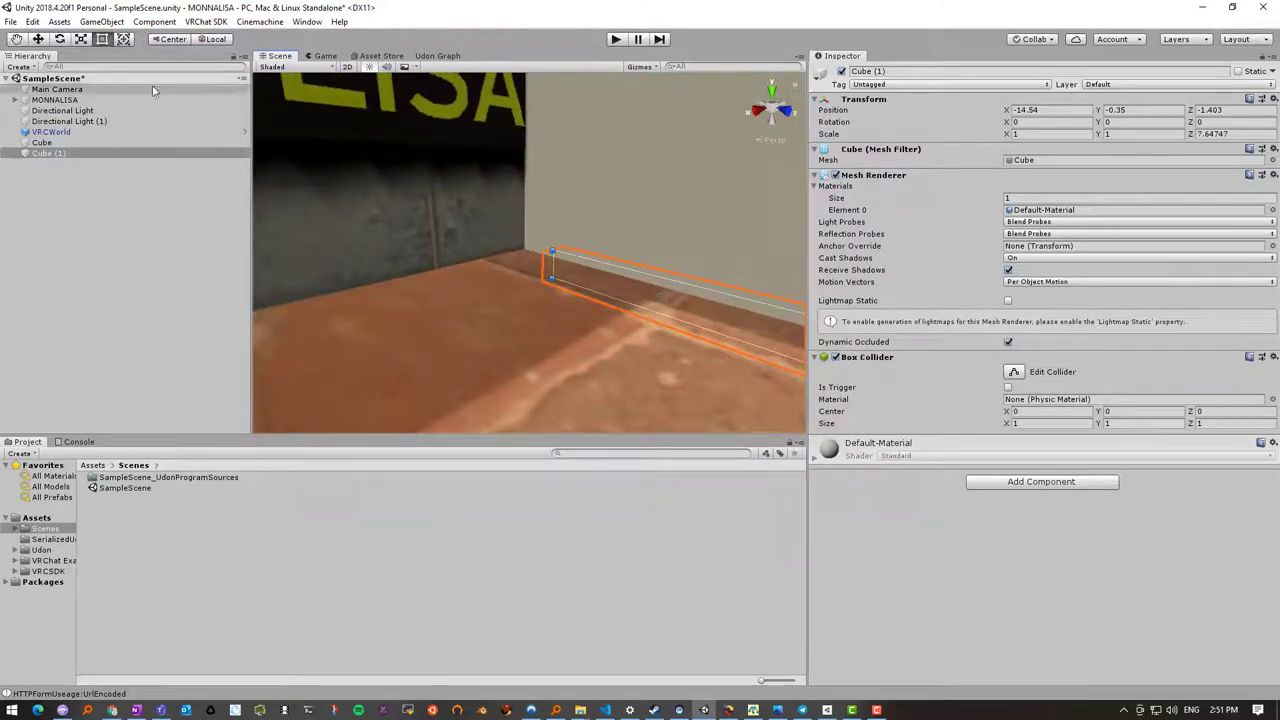
click(81, 39)
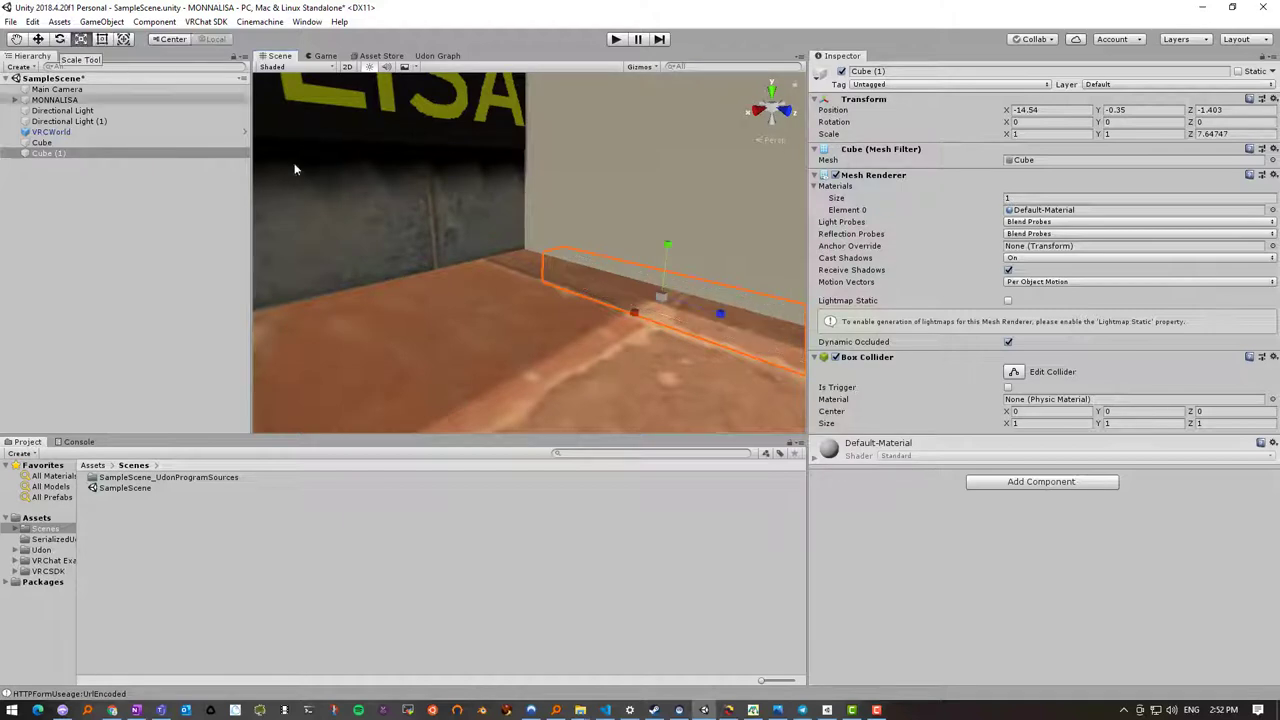
drag(630, 313, 474, 352)
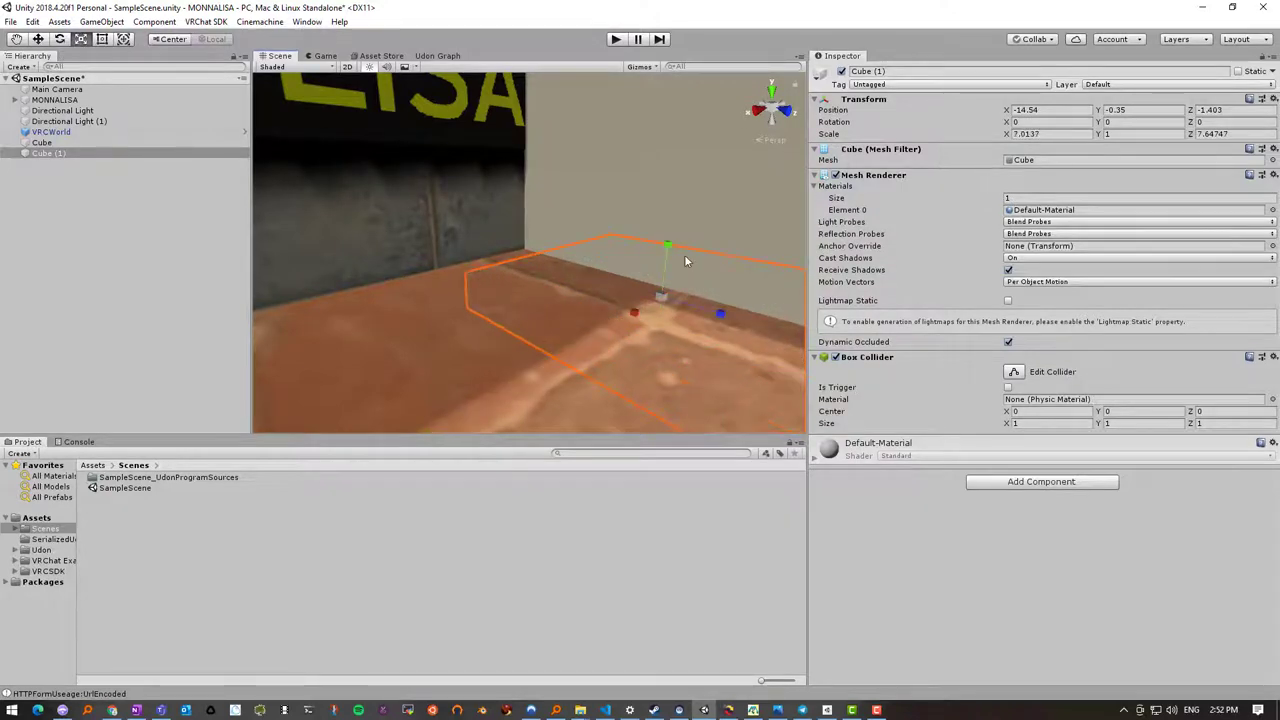
drag(665, 252, 660, 178)
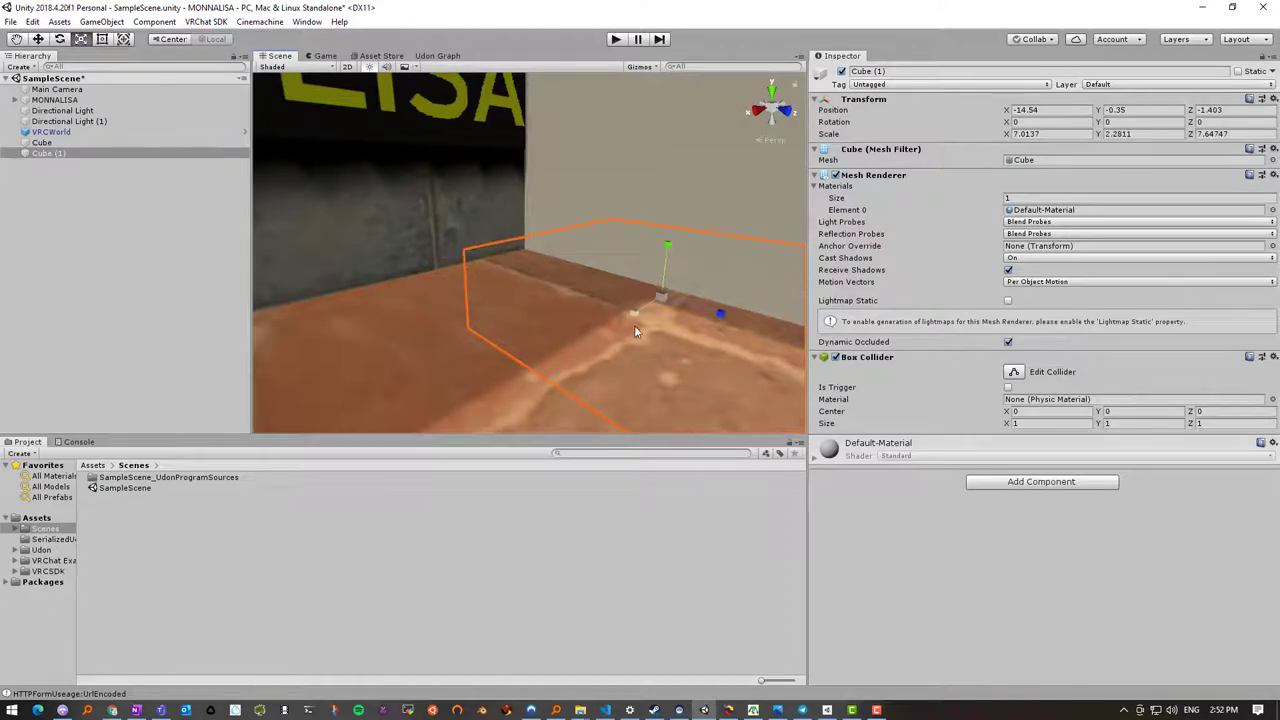
Raise the enlarged block above the tiled floor to about Y 1.02
middle_drag(530, 360, 481, 342)
scroll(484, 337, down, 5)
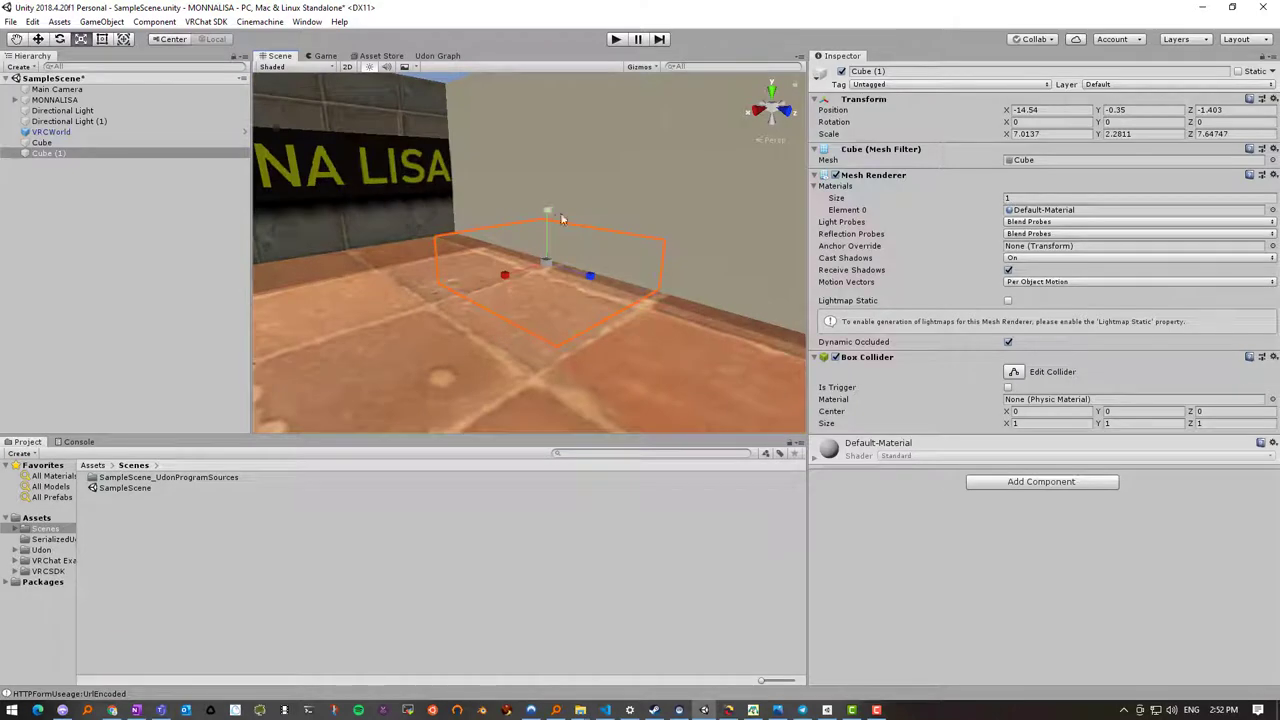
key(w)
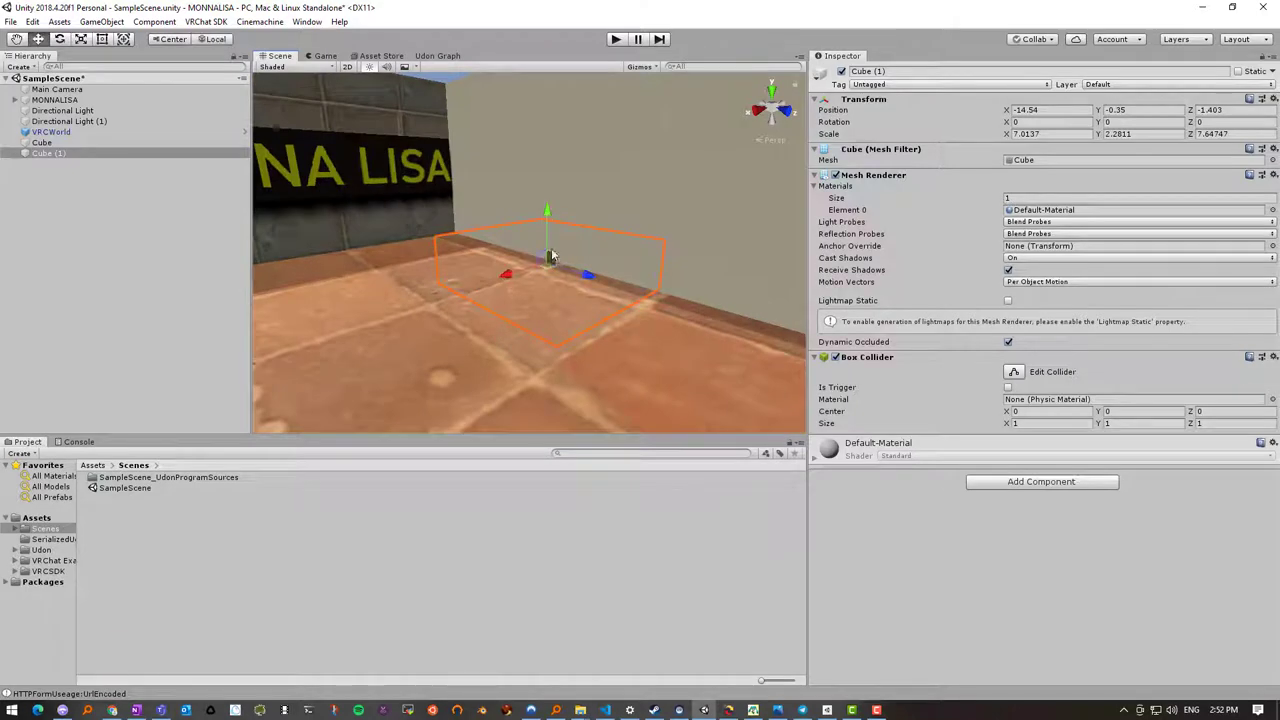
drag(546, 257, 549, 192)
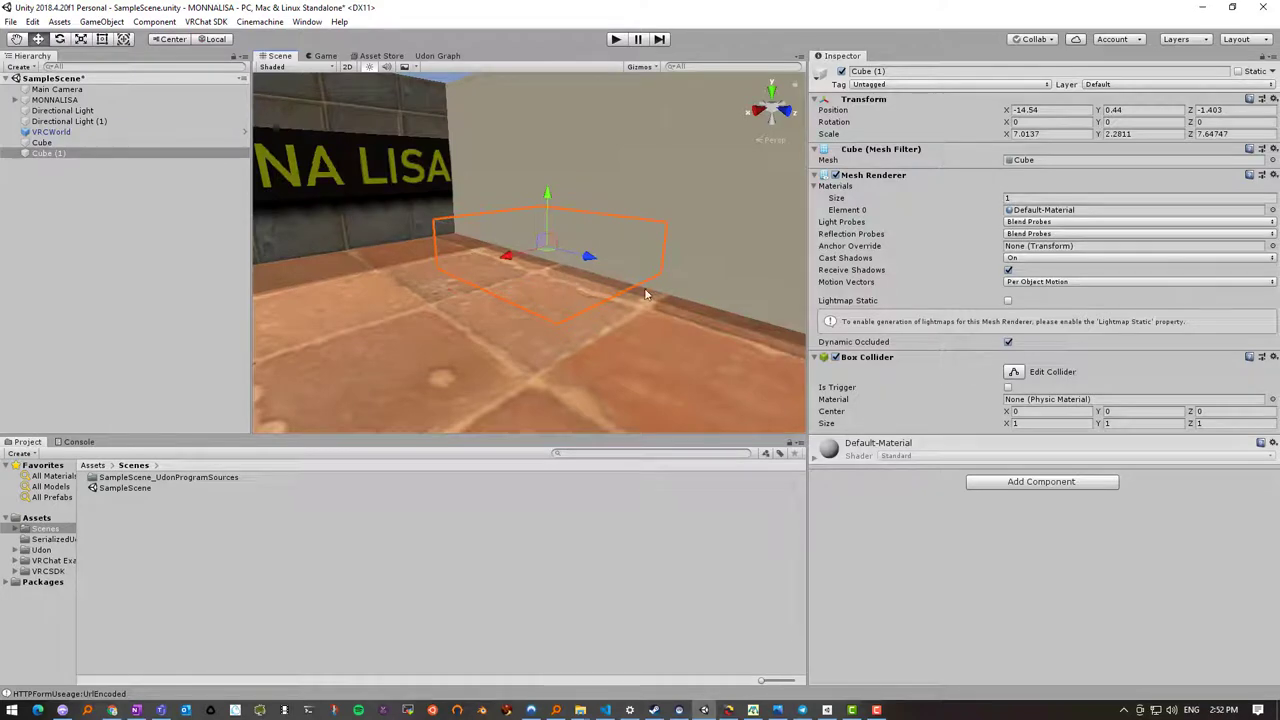
right_drag(692, 305, 560, 250)
drag(593, 270, 579, 240)
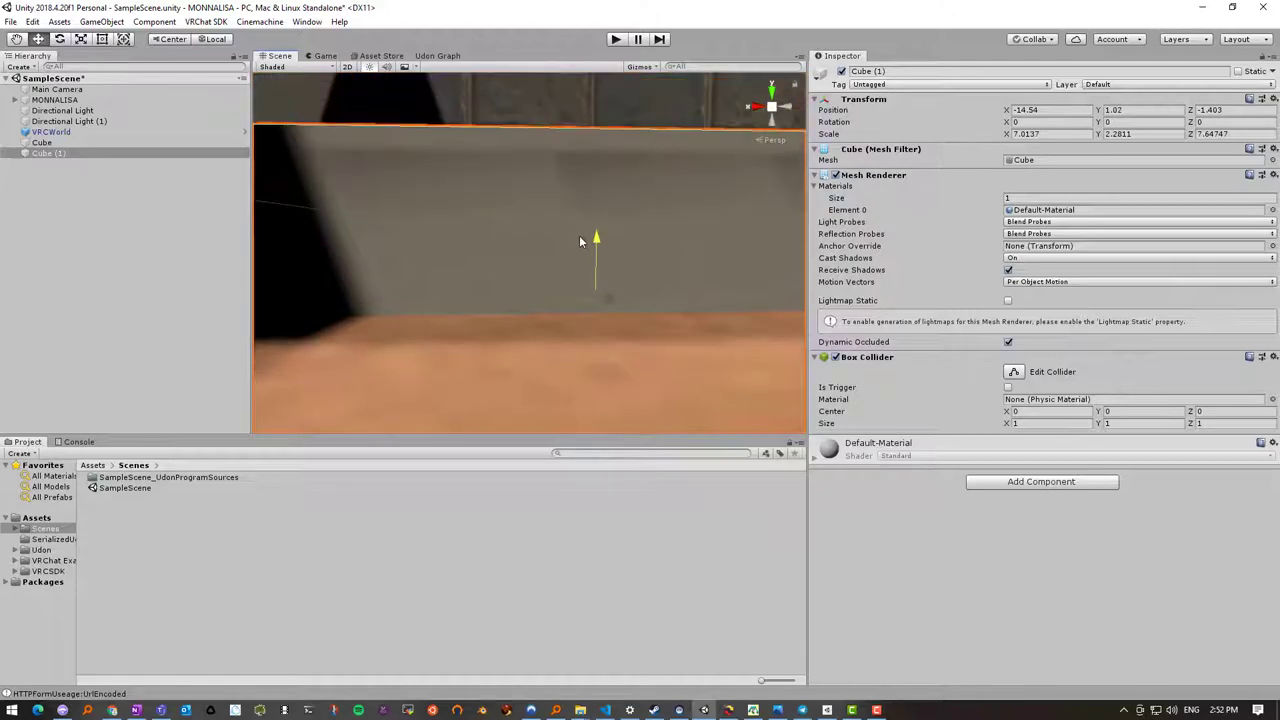
Assign the TriggerAreaMat material to the second cube beside the MONNA LISA sign
right_drag(543, 278, 594, 293)
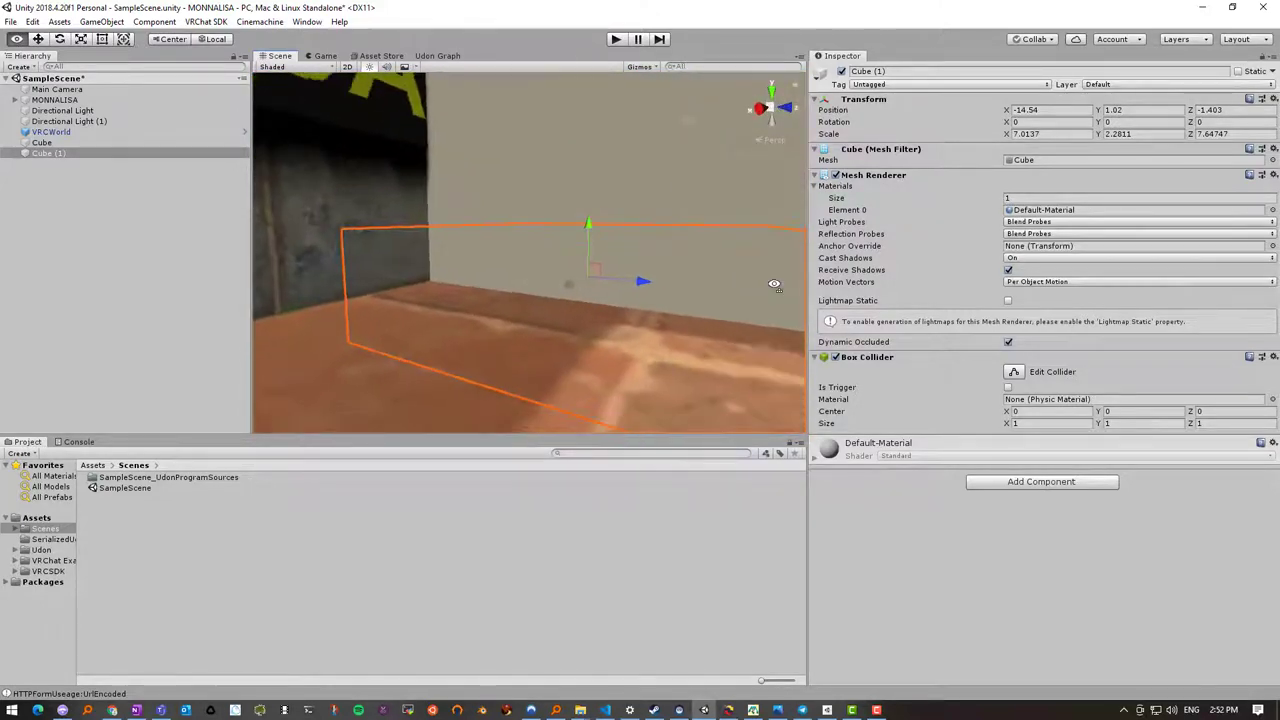
scroll(573, 301, down, 3)
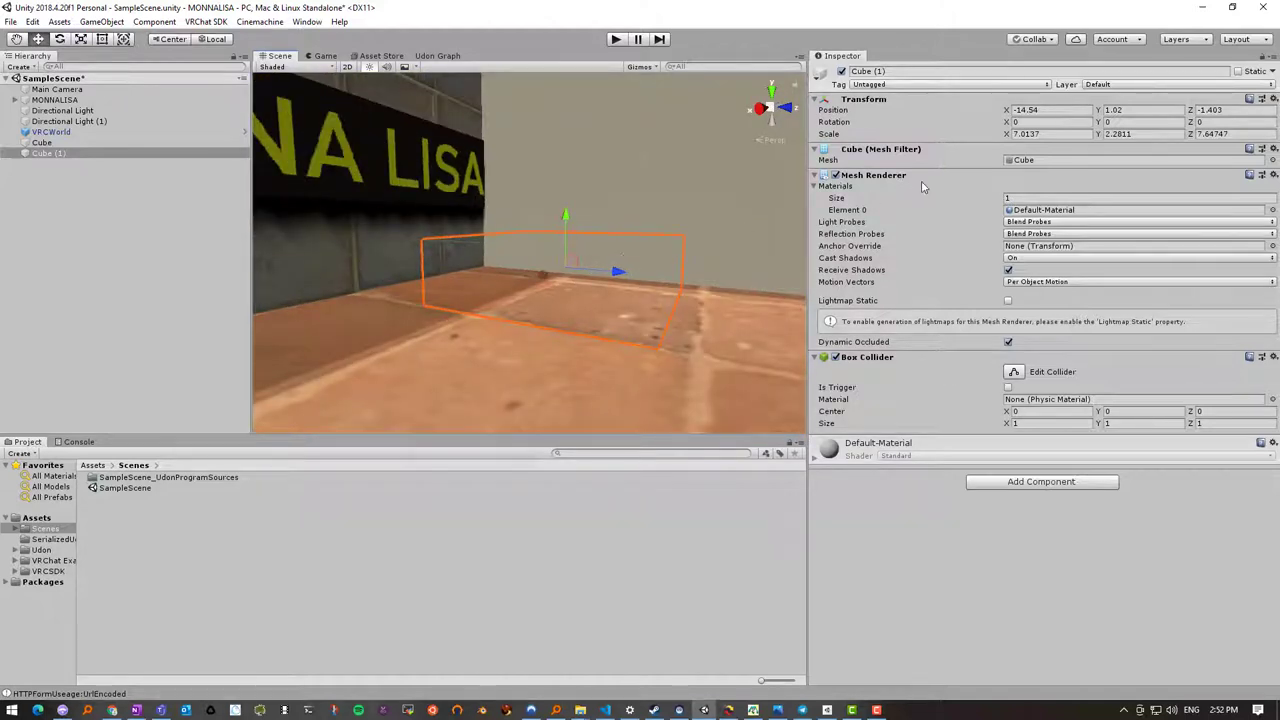
click(1272, 210)
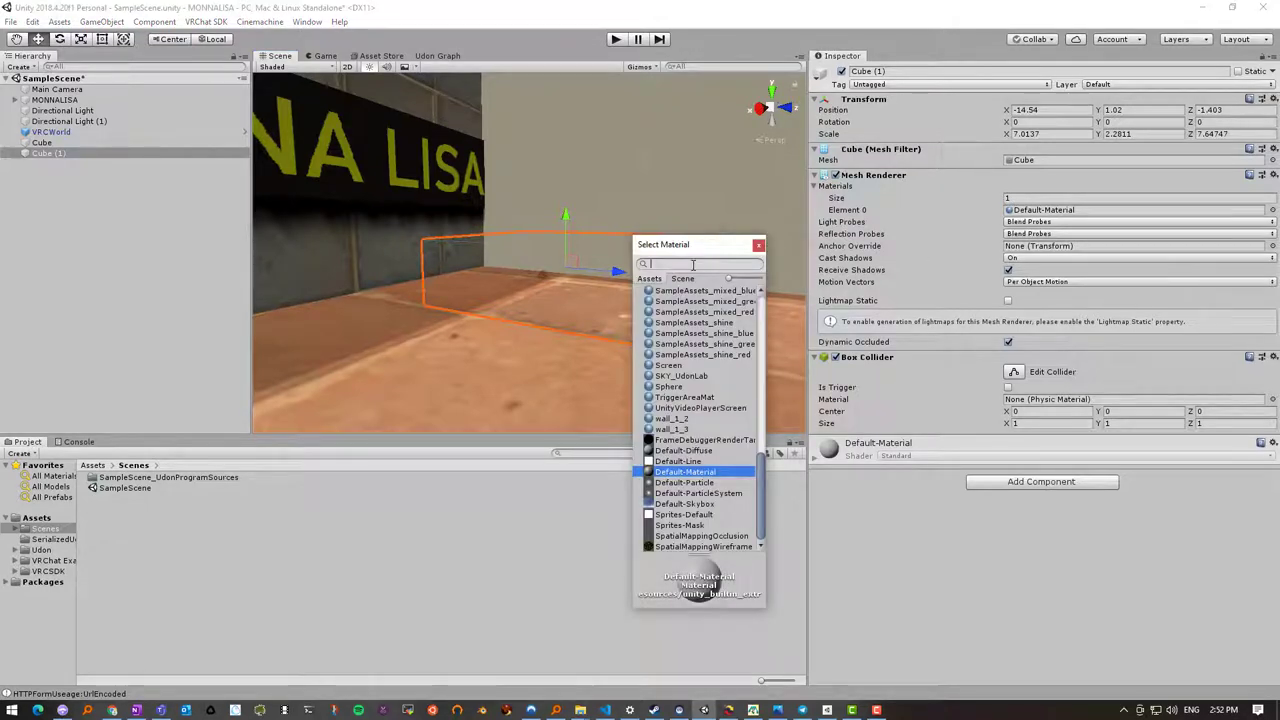
text(tri)
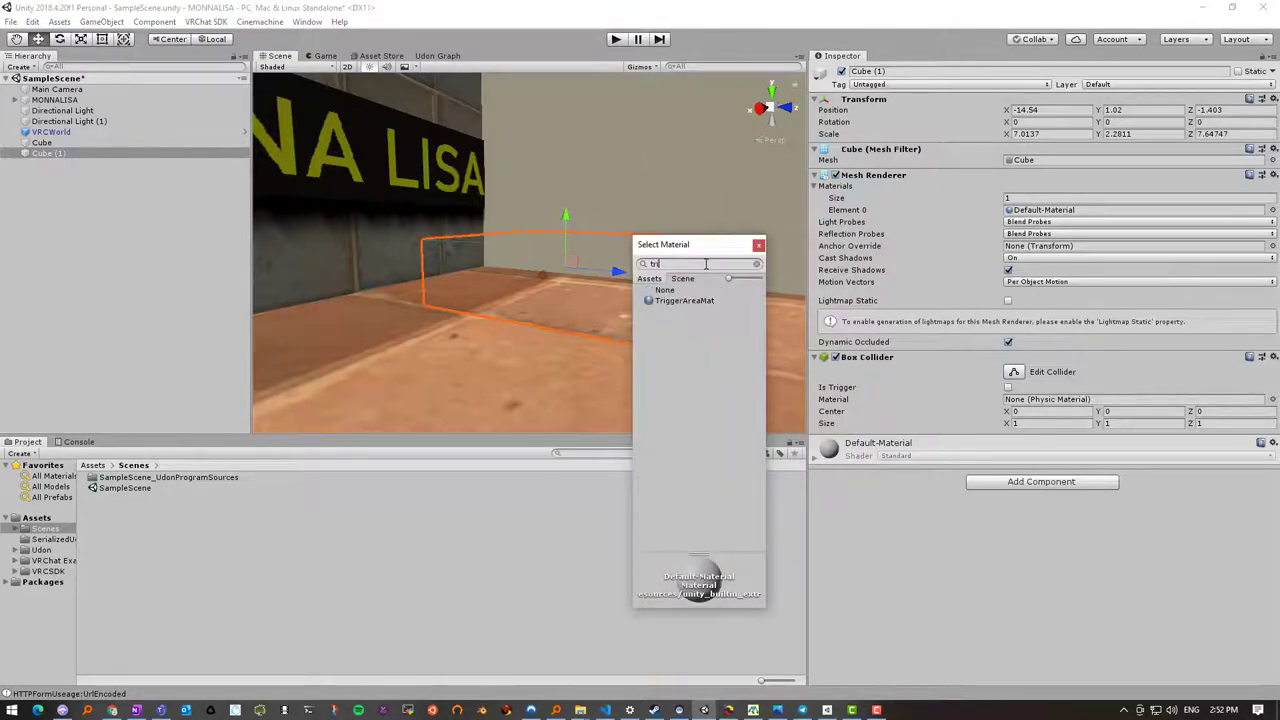
click(680, 301)
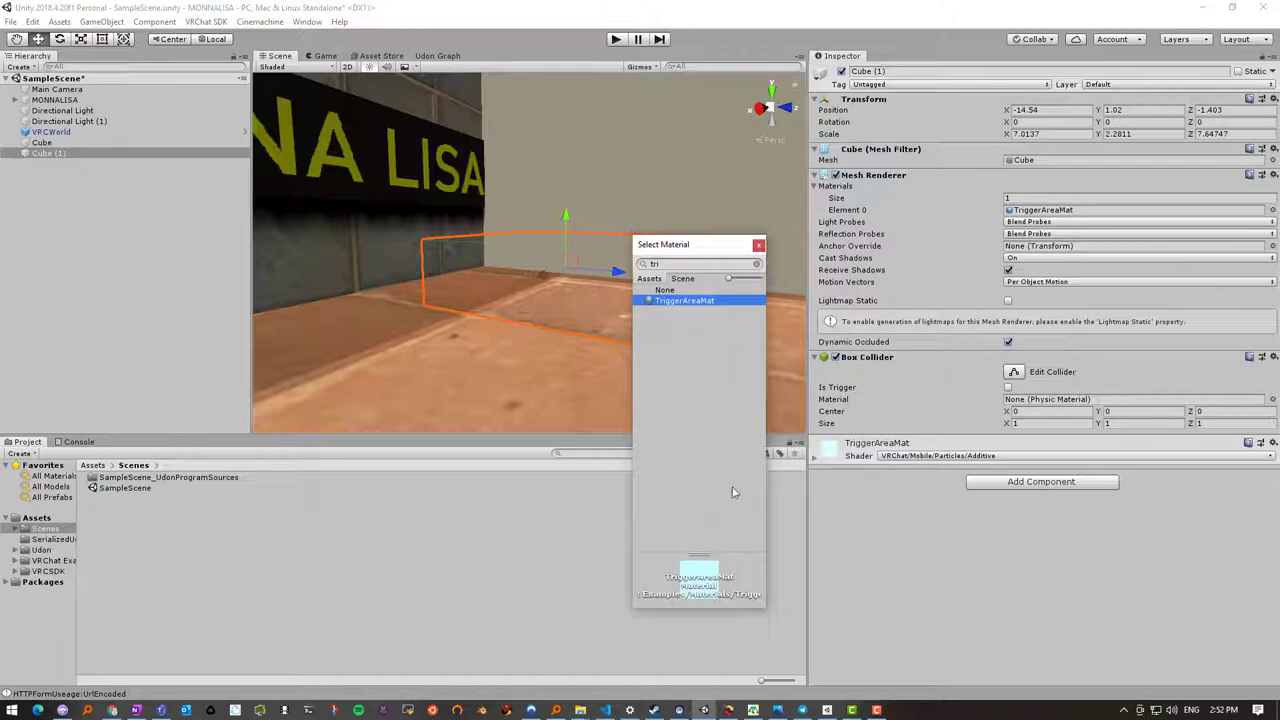
click(760, 245)
Move the translucent block out of the floor and along the wall to about X -12.08, Y 2.31, Z 2.25
middle_drag(689, 257, 653, 261)
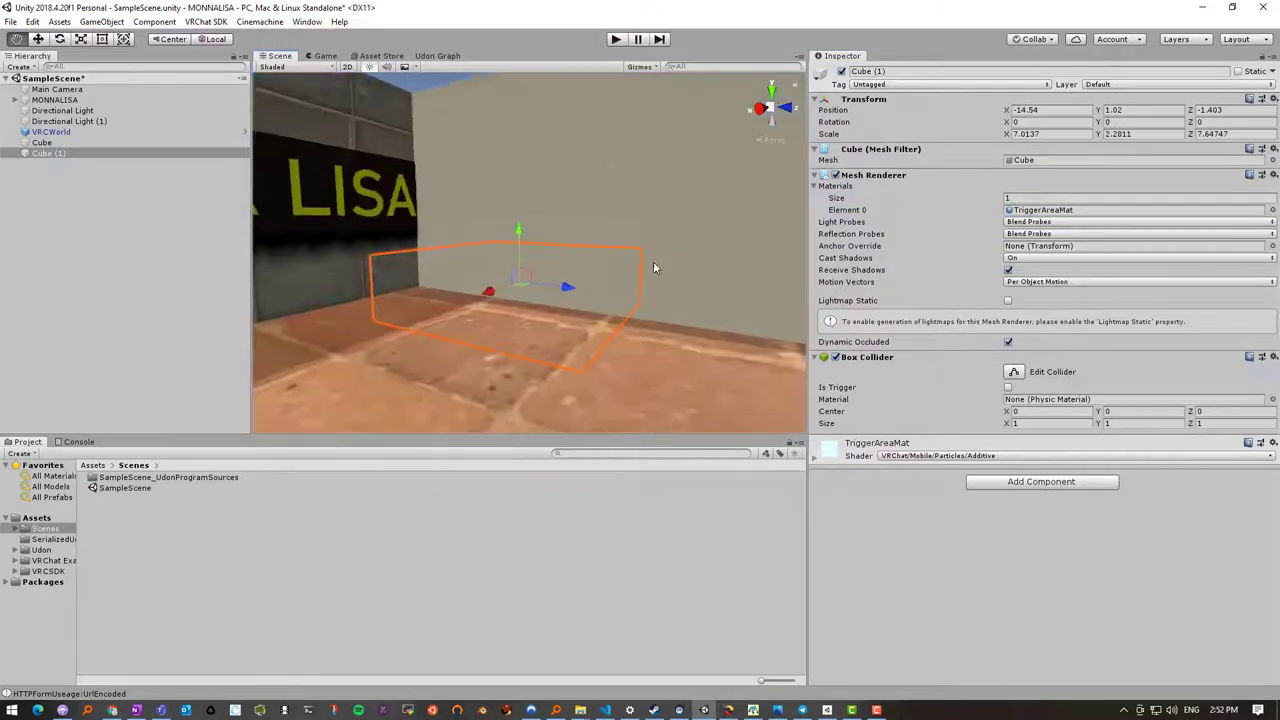
mouse_move(518, 224)
mouse_down()
mouse_move(517, 180)
mouse_move(518, 199)
mouse_up()
drag(489, 257, 634, 262)
scroll(615, 272, down, 3)
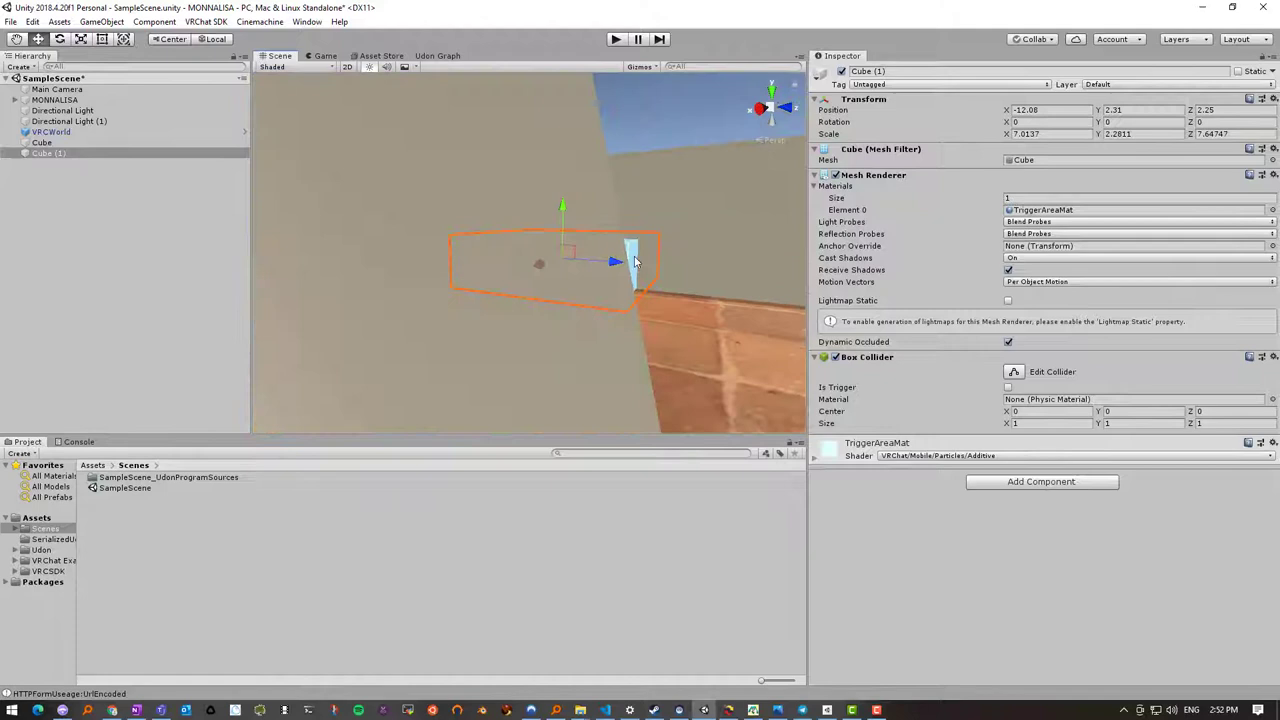
scroll(632, 270, down, 5)
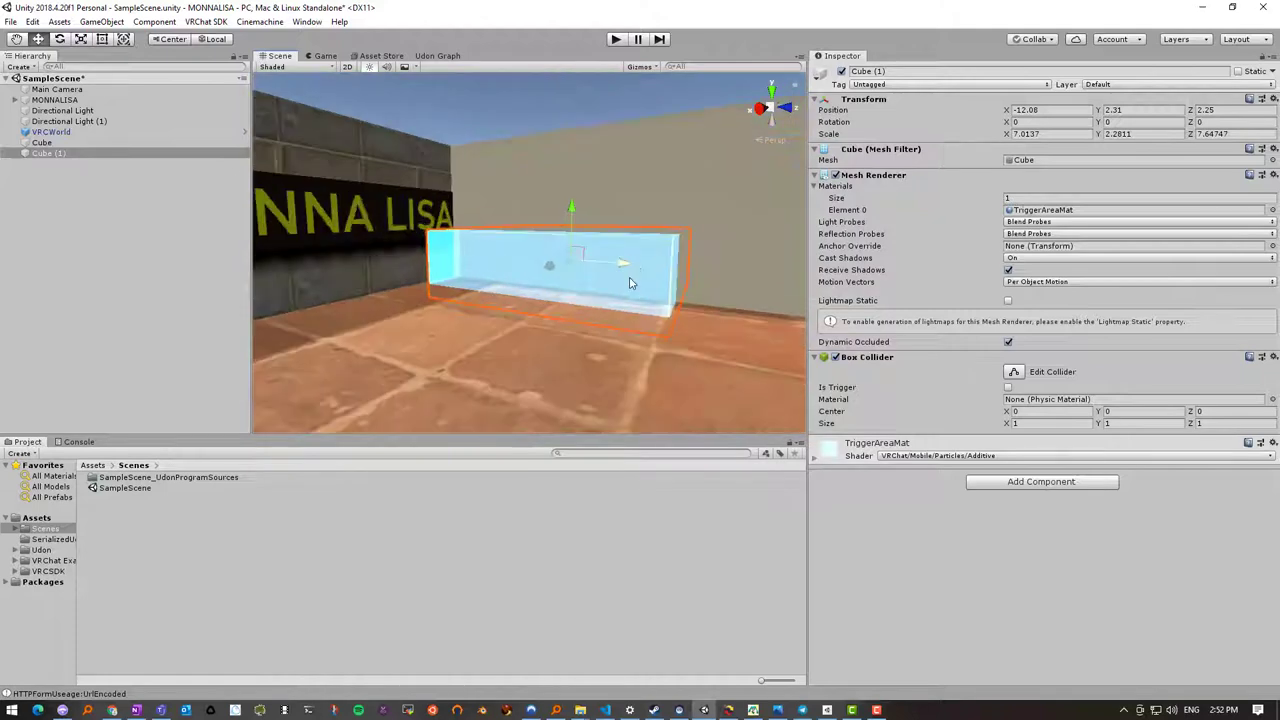
Scale the translucent block to about 5.38 in X and shift it to about X -10.8 so it passes through the wall
middle_drag(646, 277, 605, 310)
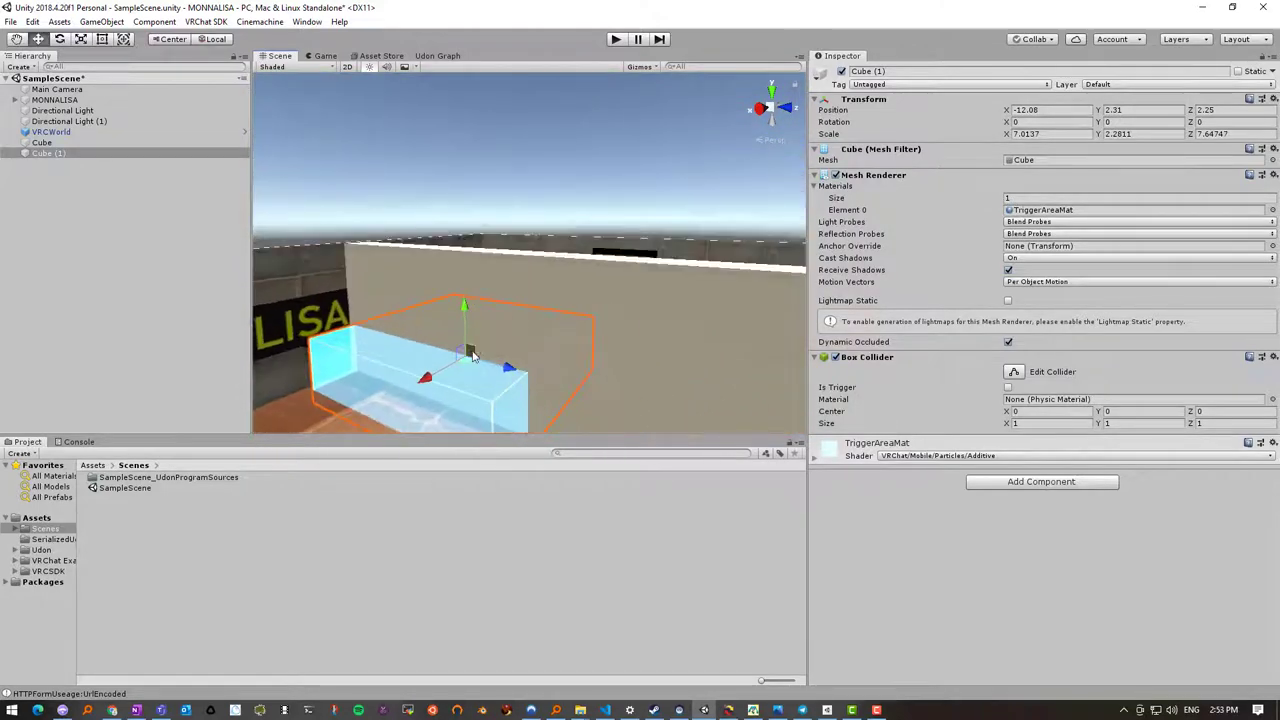
click(82, 39)
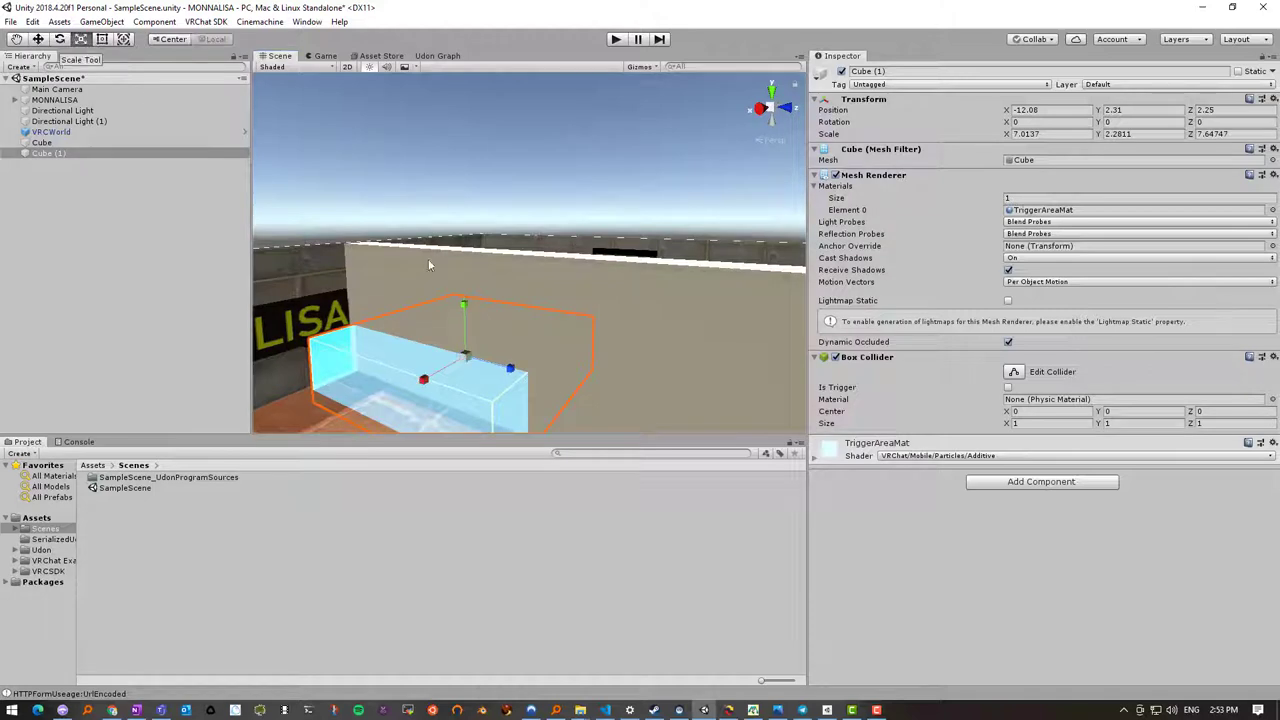
drag(424, 378, 423, 378)
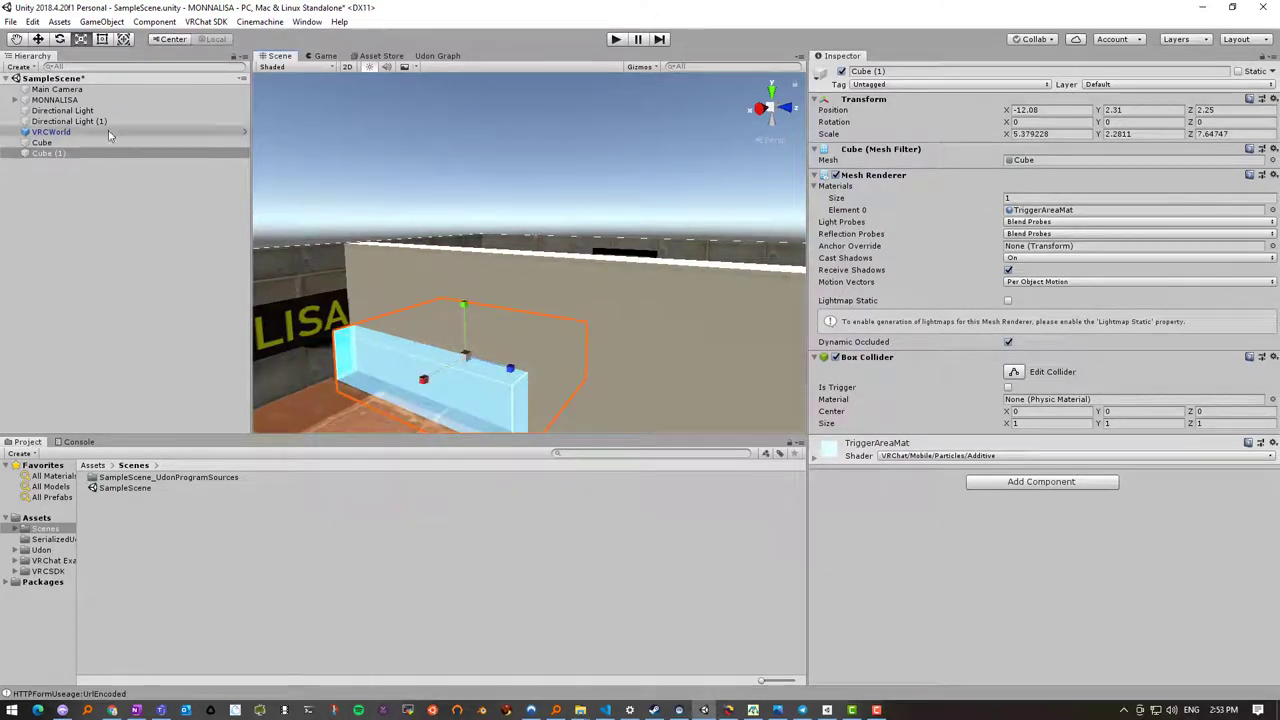
click(40, 39)
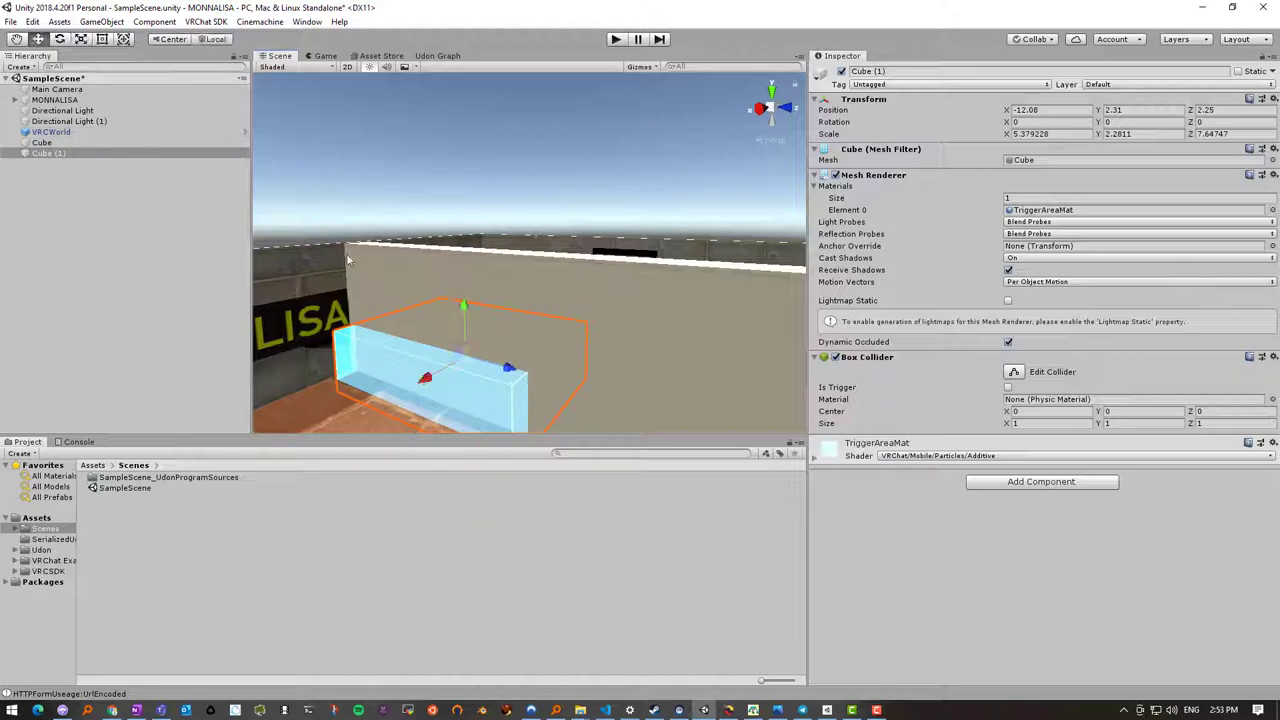
drag(423, 386, 400, 394)
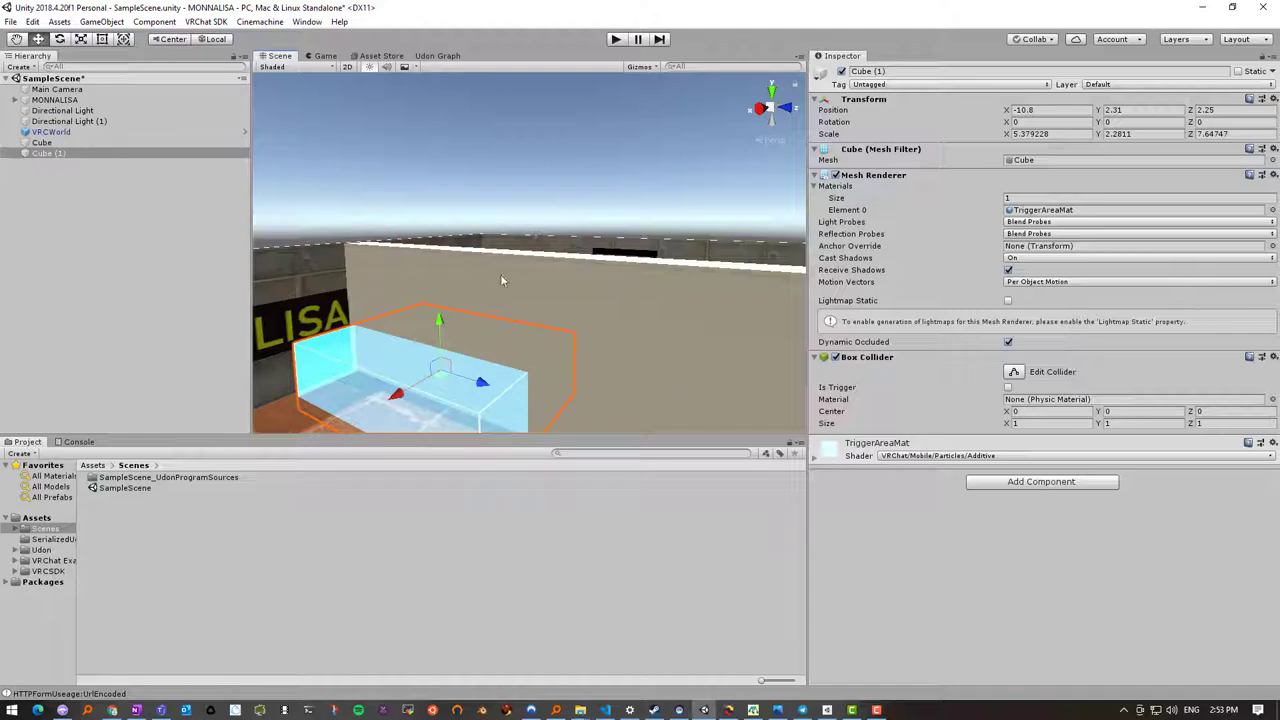
Make the translucent block's box collider a trigger and add an Udon Behaviour component to the block
click(1048, 482)
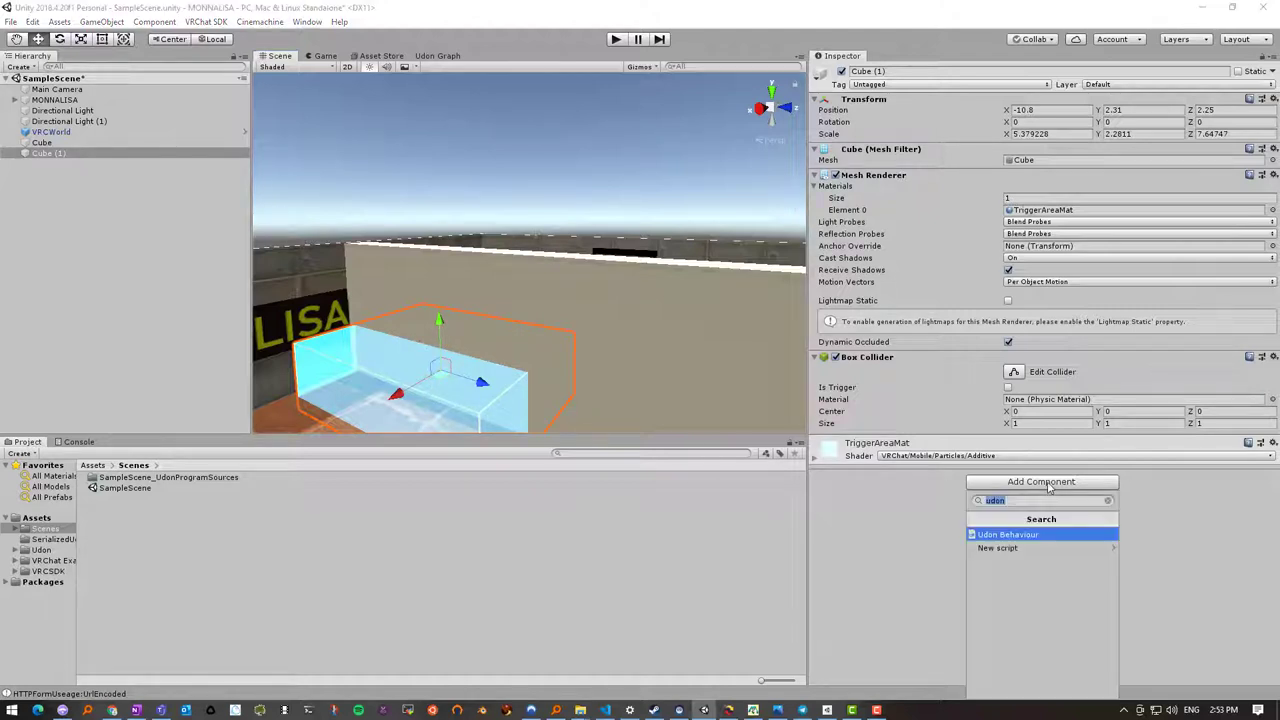
click(920, 390)
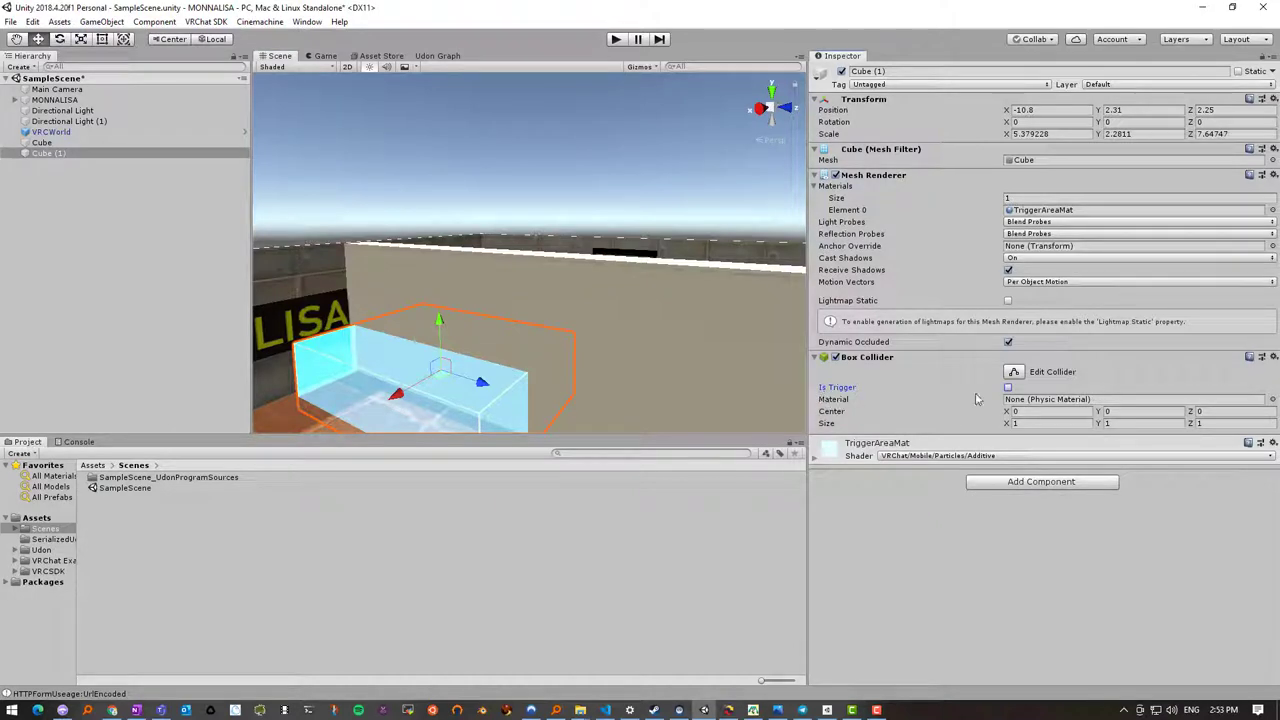
click(1008, 388)
click(1046, 486)
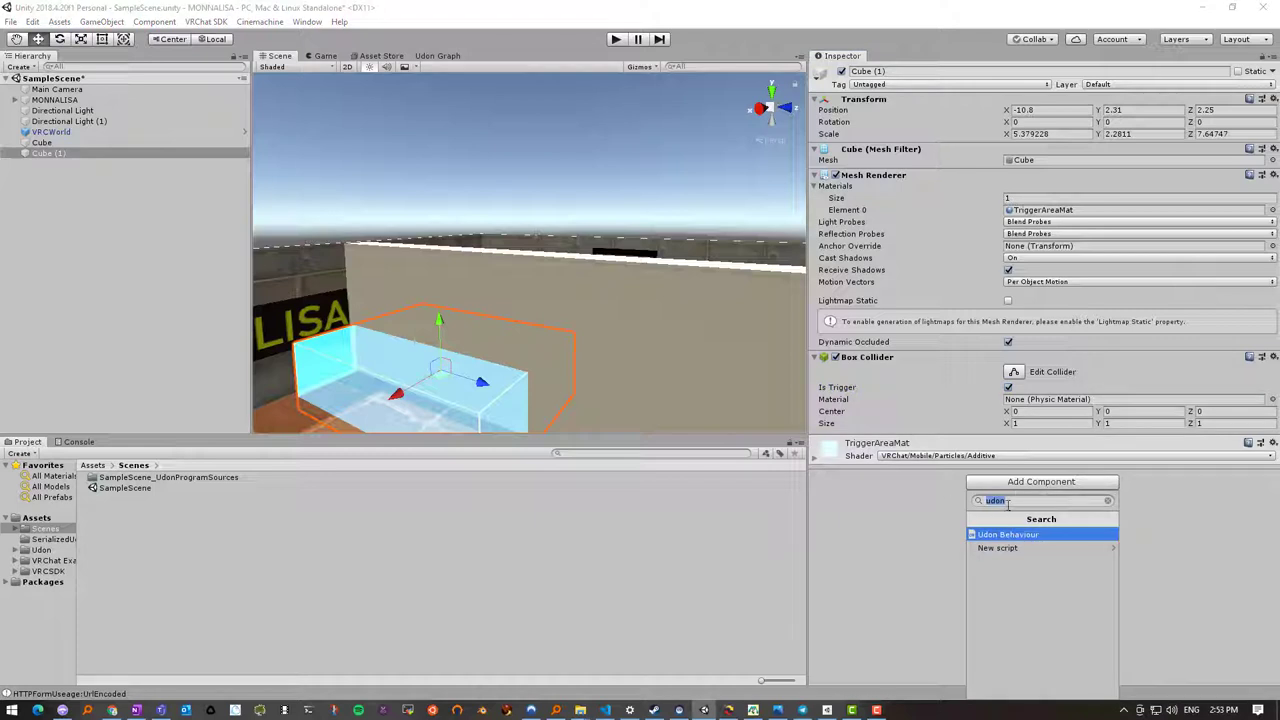
click(1000, 534)
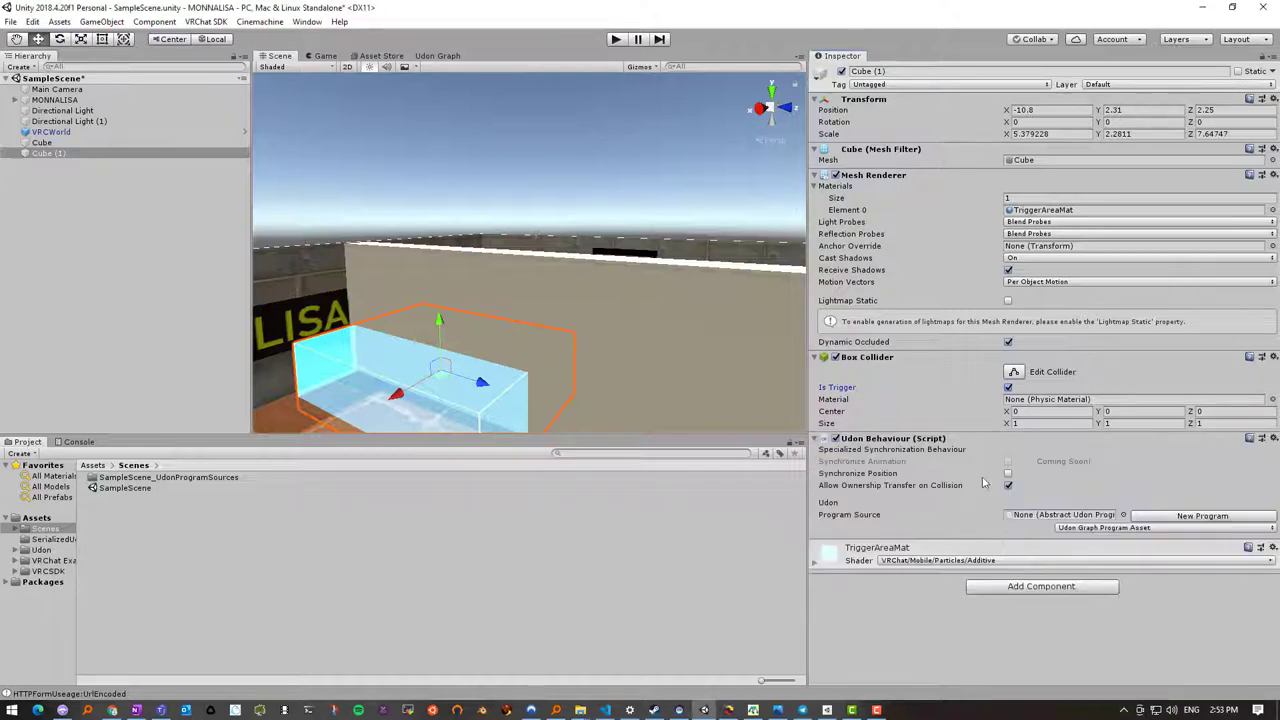
Create a new Udon Graph program for the block and open its graph, placing the Variables box below the minimap
click(1196, 518)
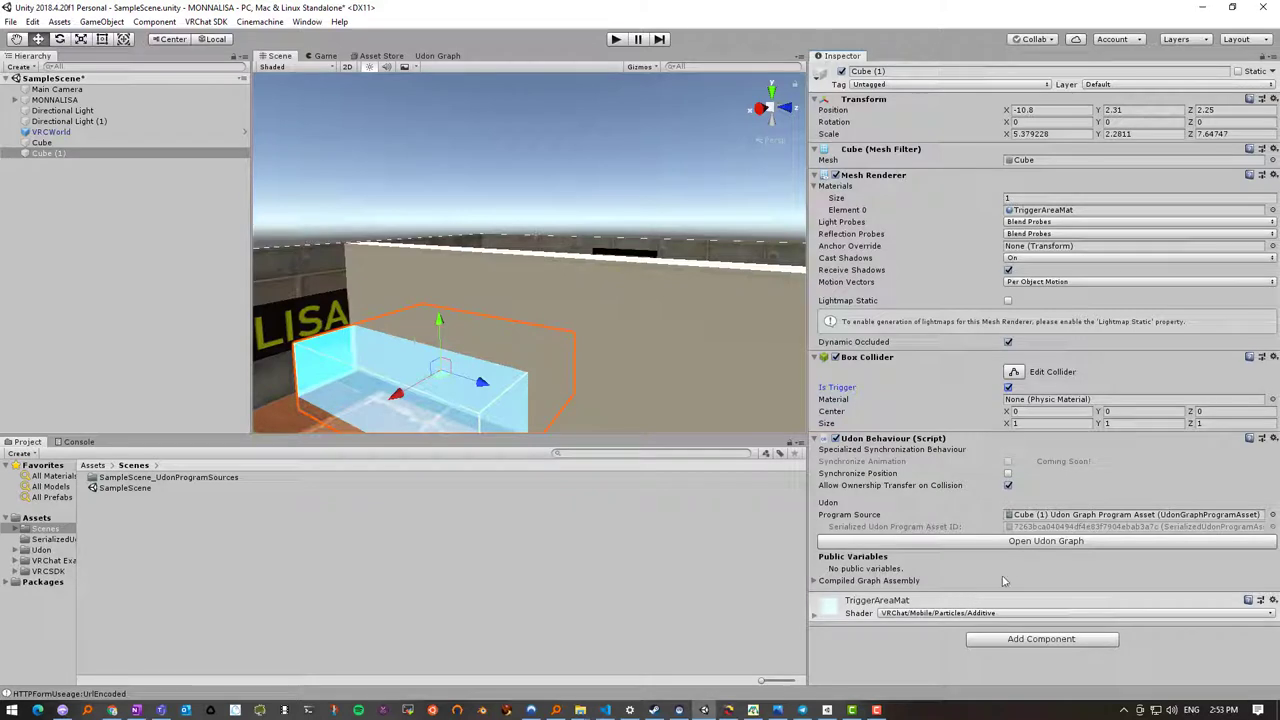
click(1031, 545)
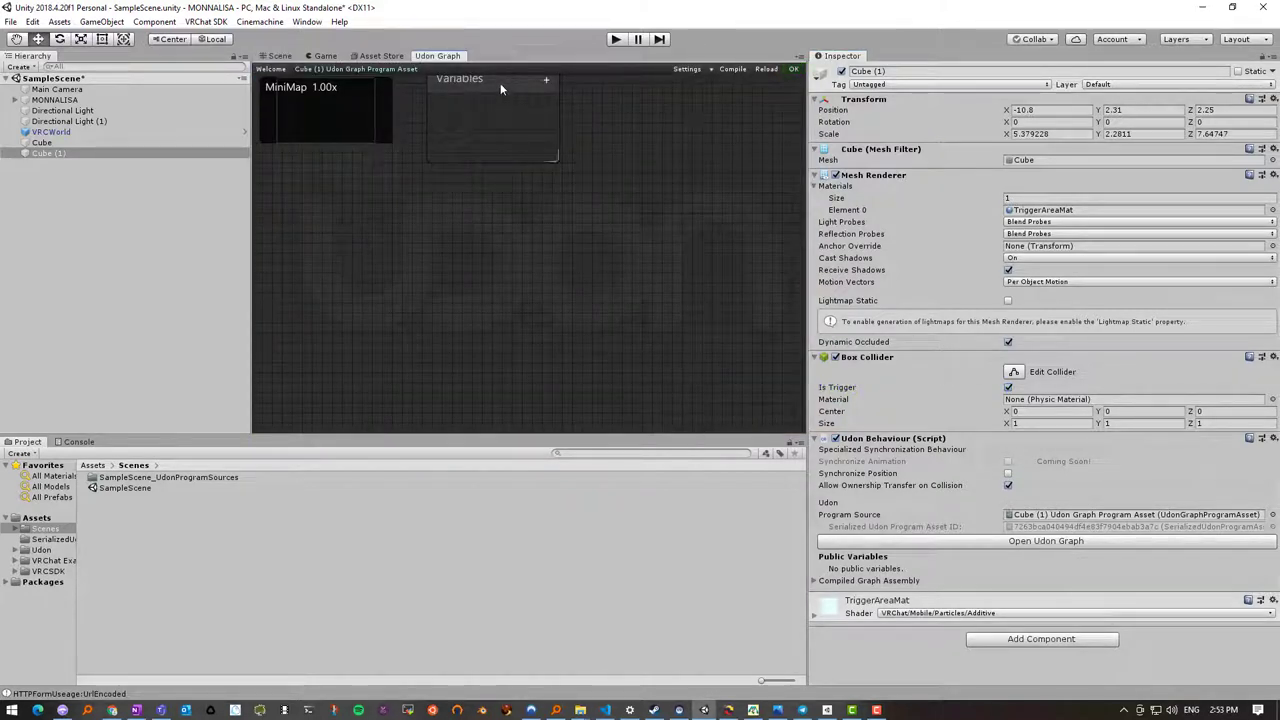
drag(500, 83, 402, 182)
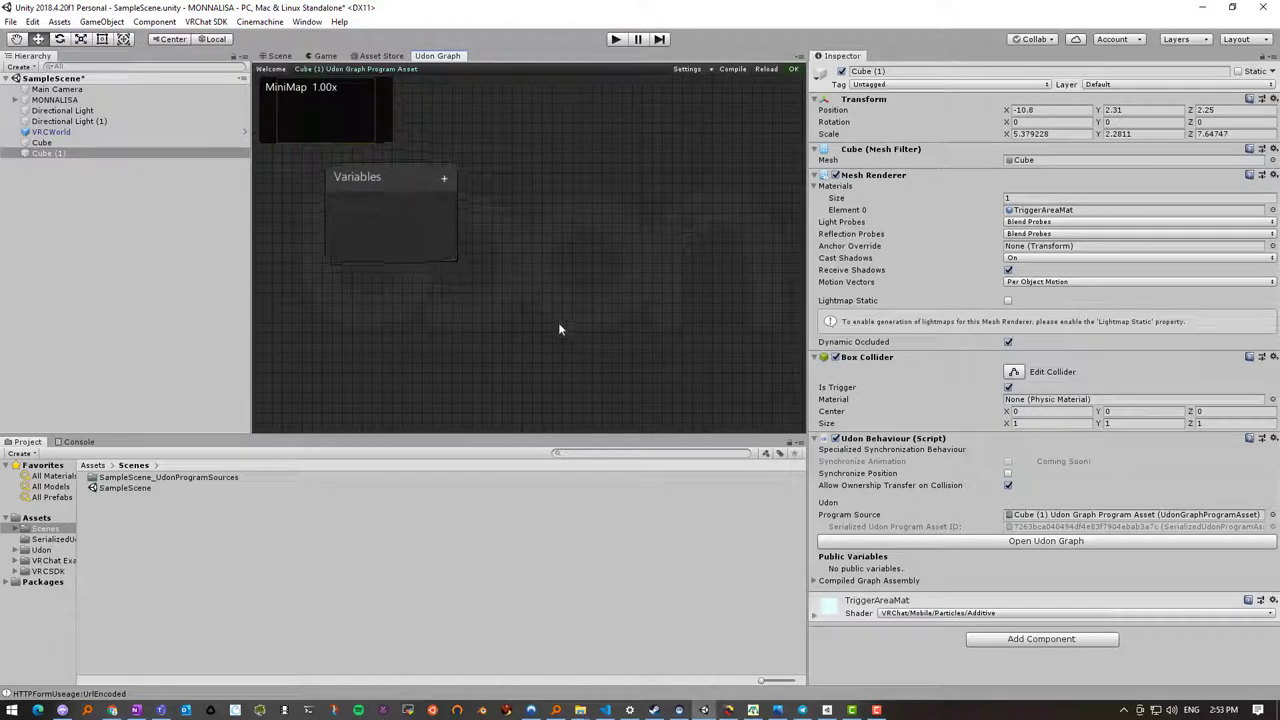
drag(418, 177, 386, 166)
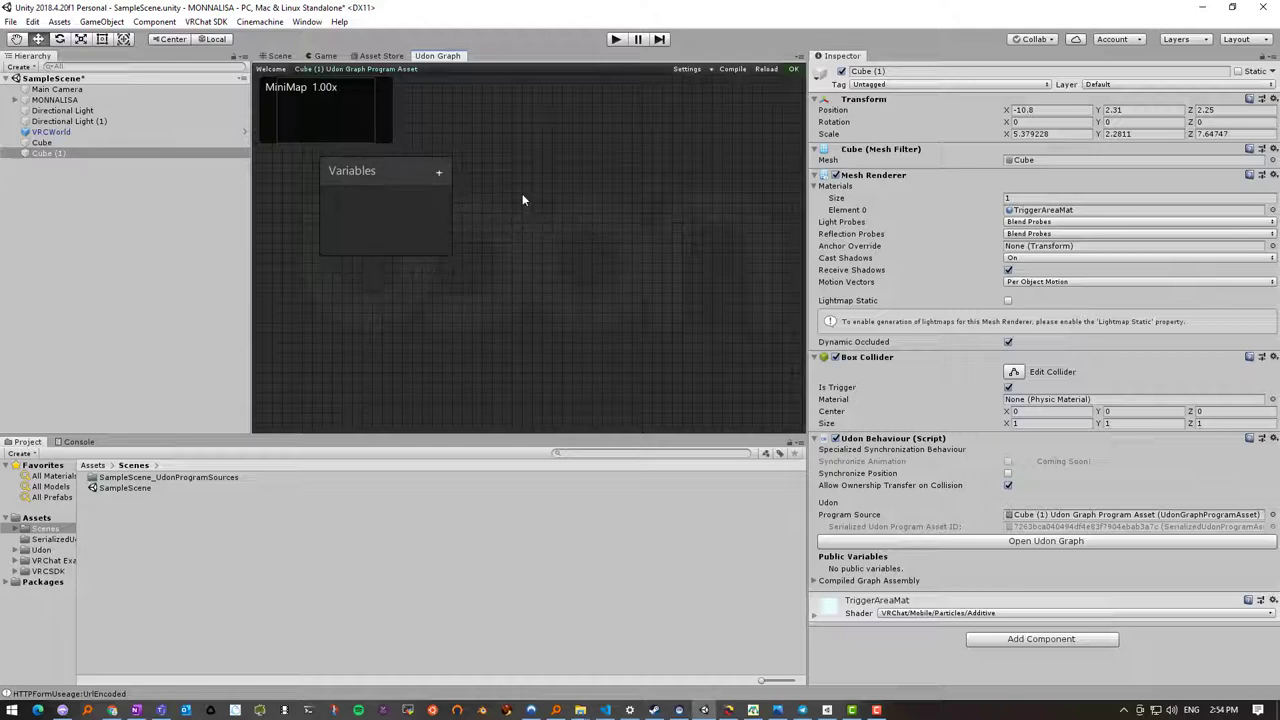
Add an OnPlayerTriggerEnter event node to the graph and place it beside the Variables box
key(space)
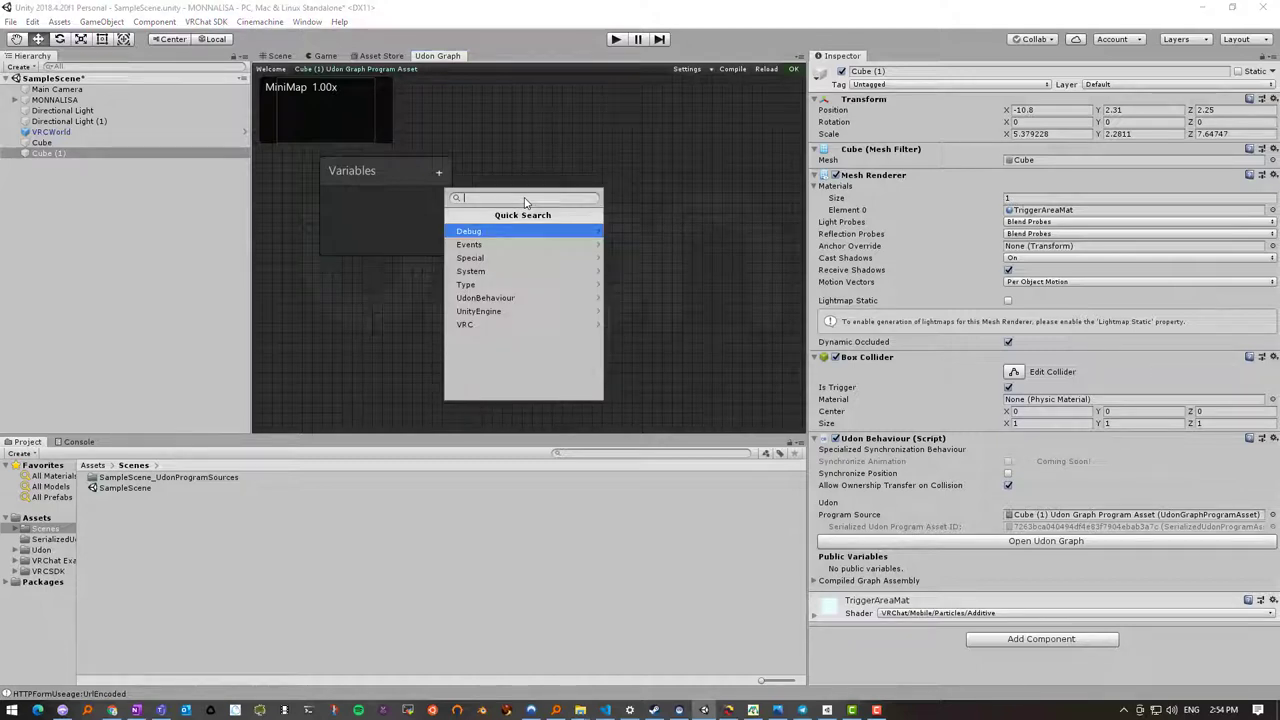
text(playeren)
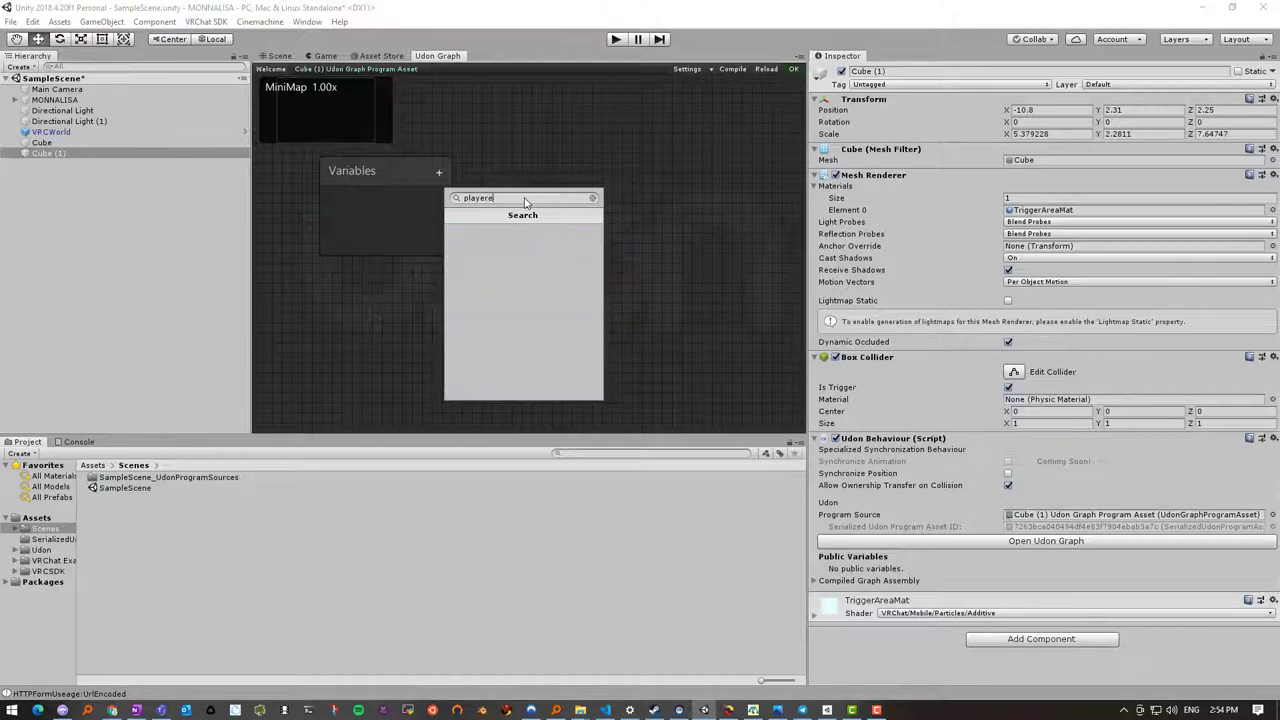
key(BackSpace)
text(tr)
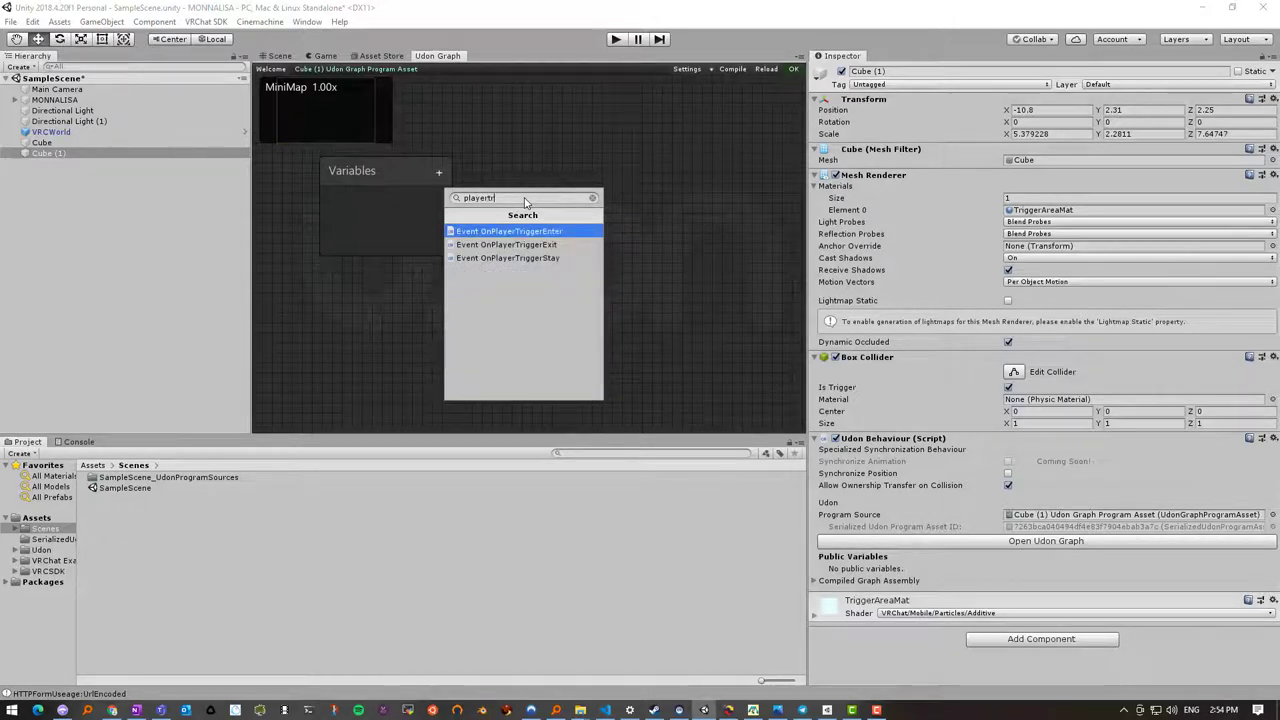
click(491, 232)
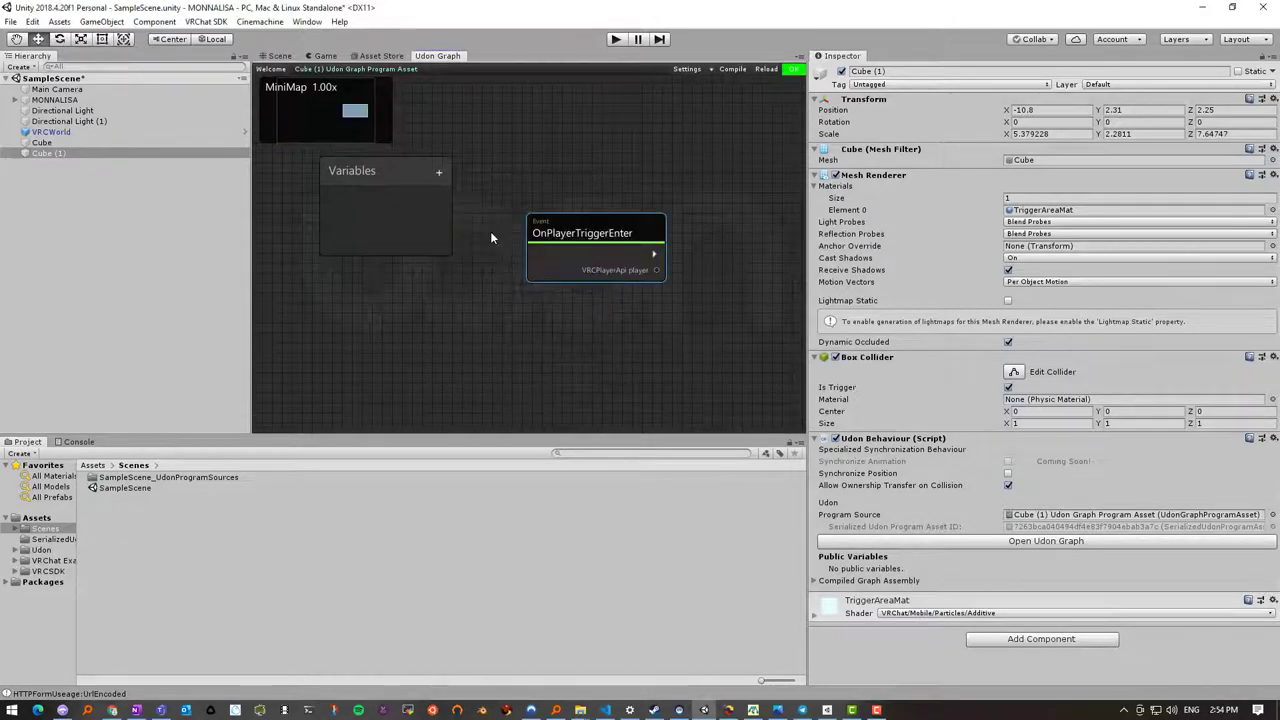
drag(600, 234, 564, 190)
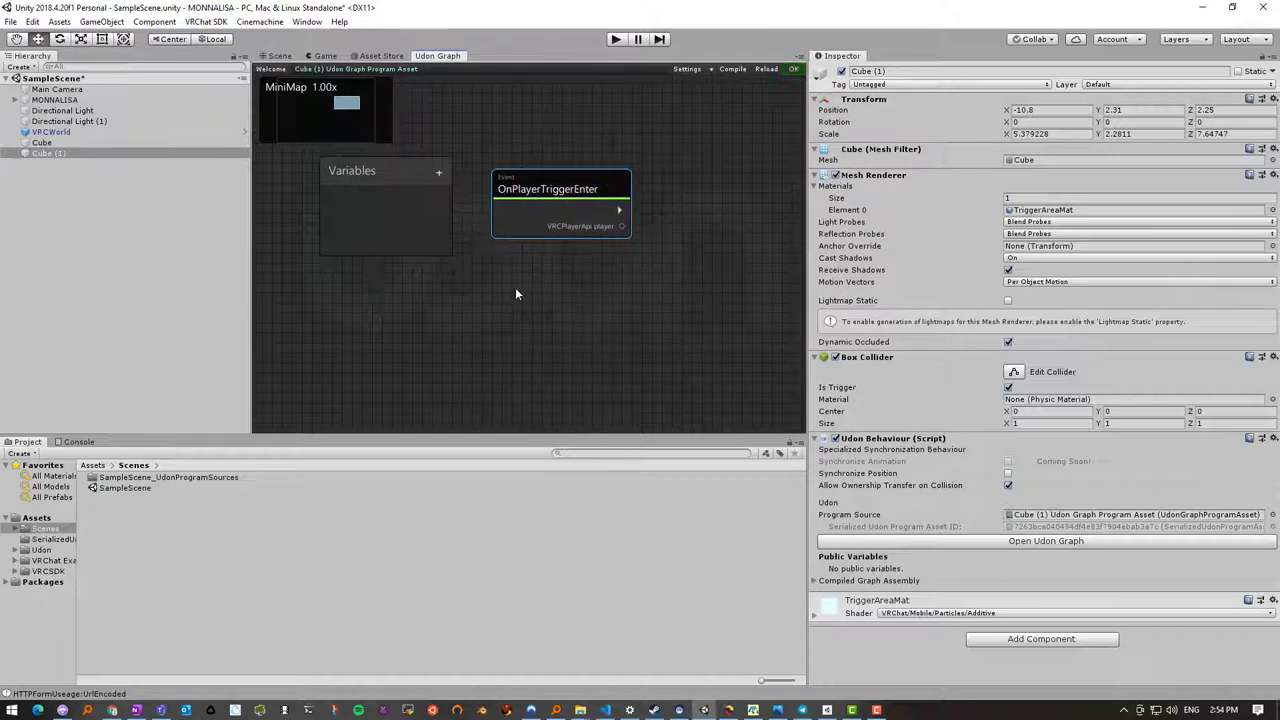
Add an OnPlayerTriggerExit event node and arrange it below the OnPlayerTriggerEnter node with space between them
key(space)
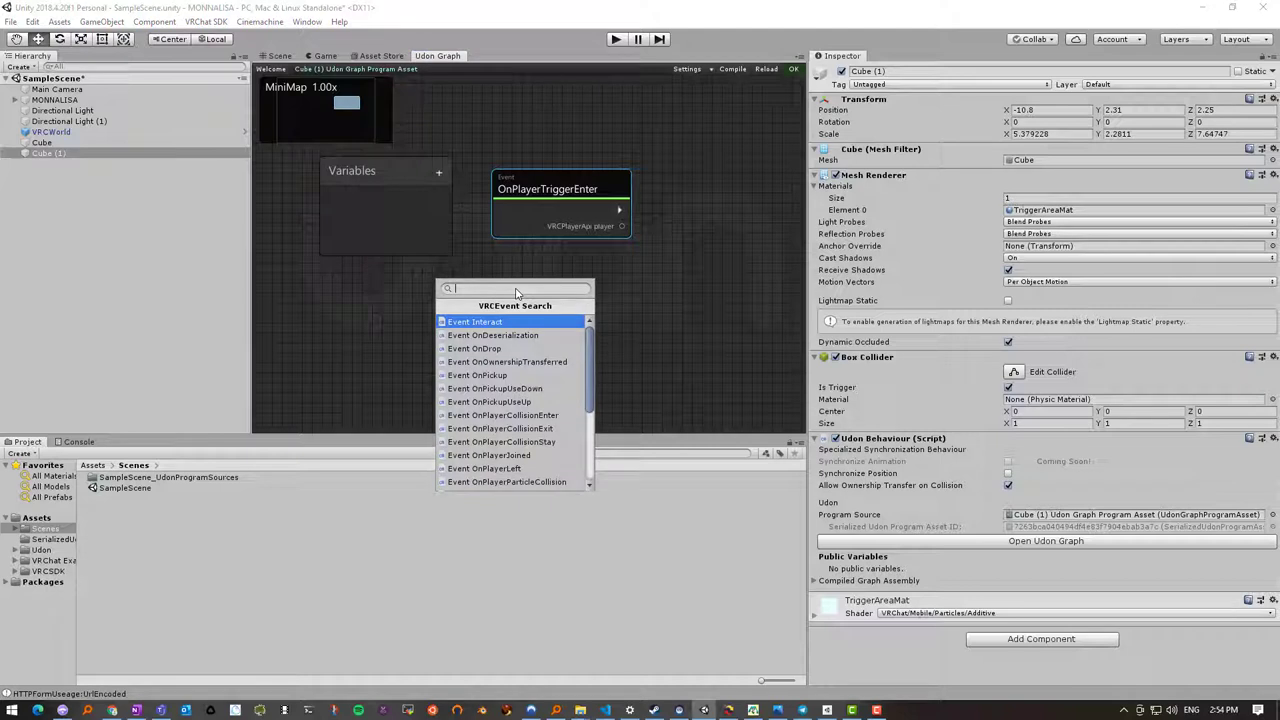
text(playu)
key(BackSpace)
key(BackSpace)
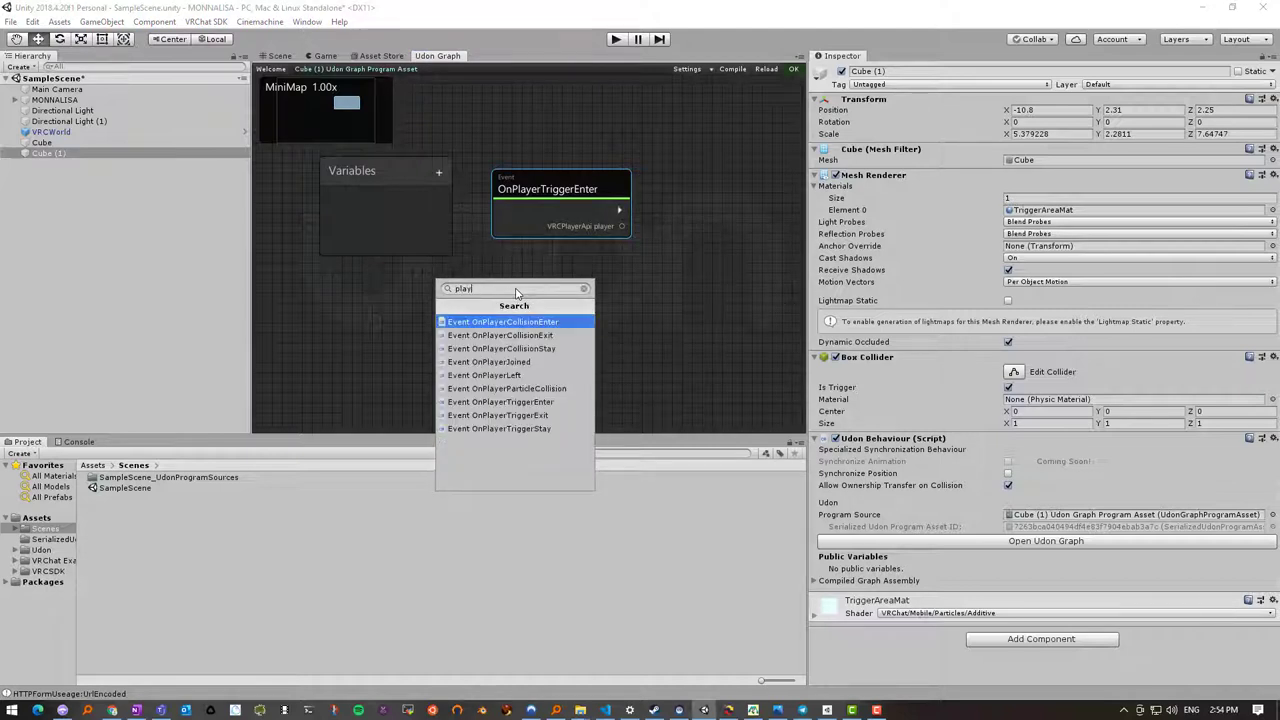
text(er exit)
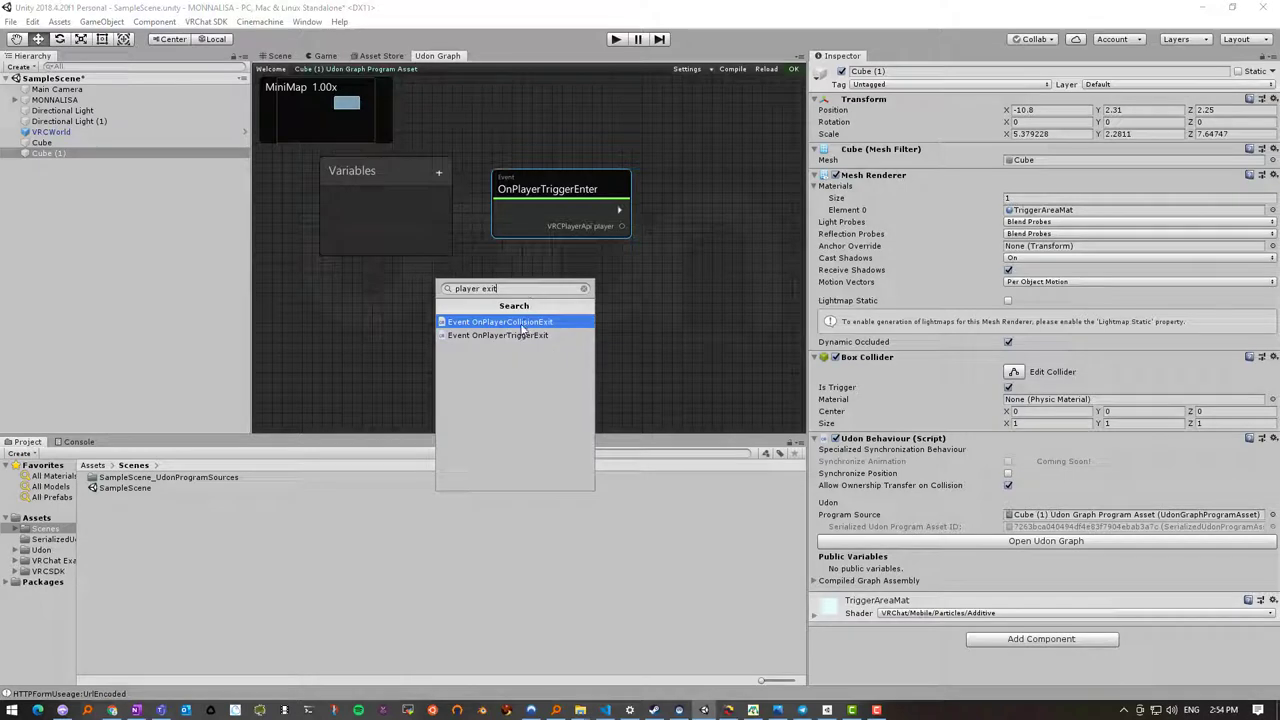
click(512, 336)
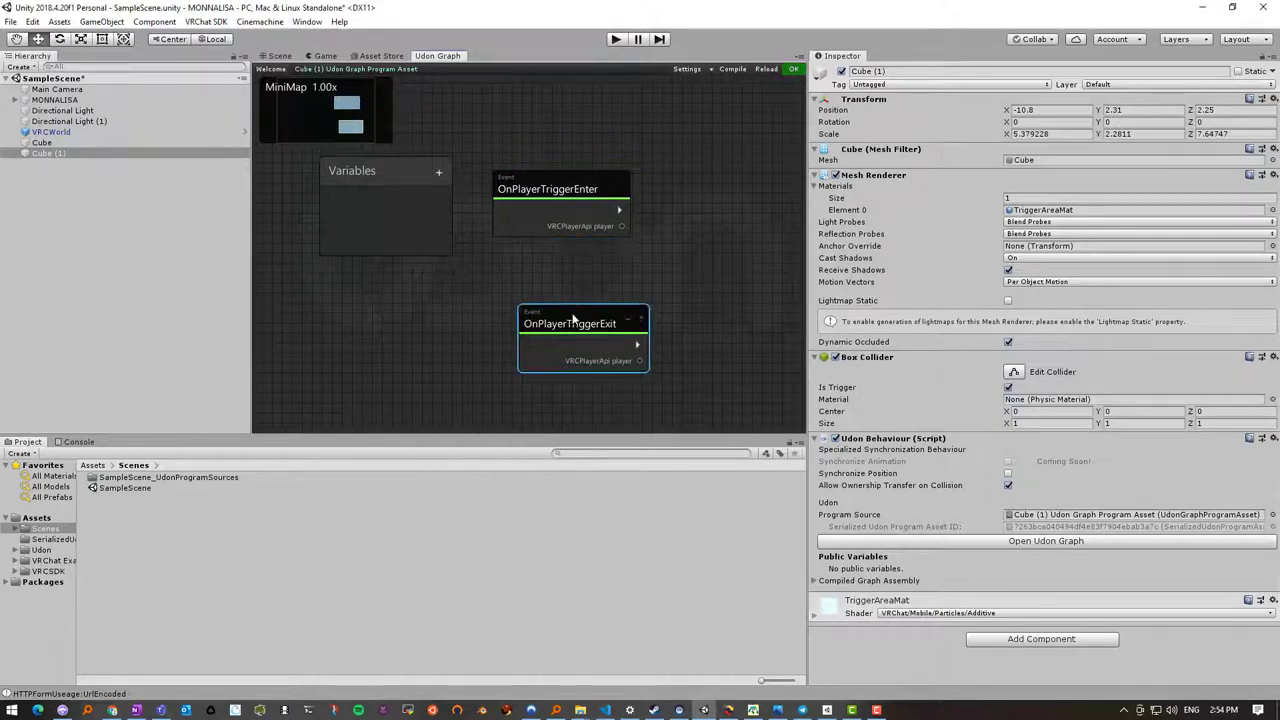
drag(573, 318, 534, 314)
drag(540, 188, 527, 148)
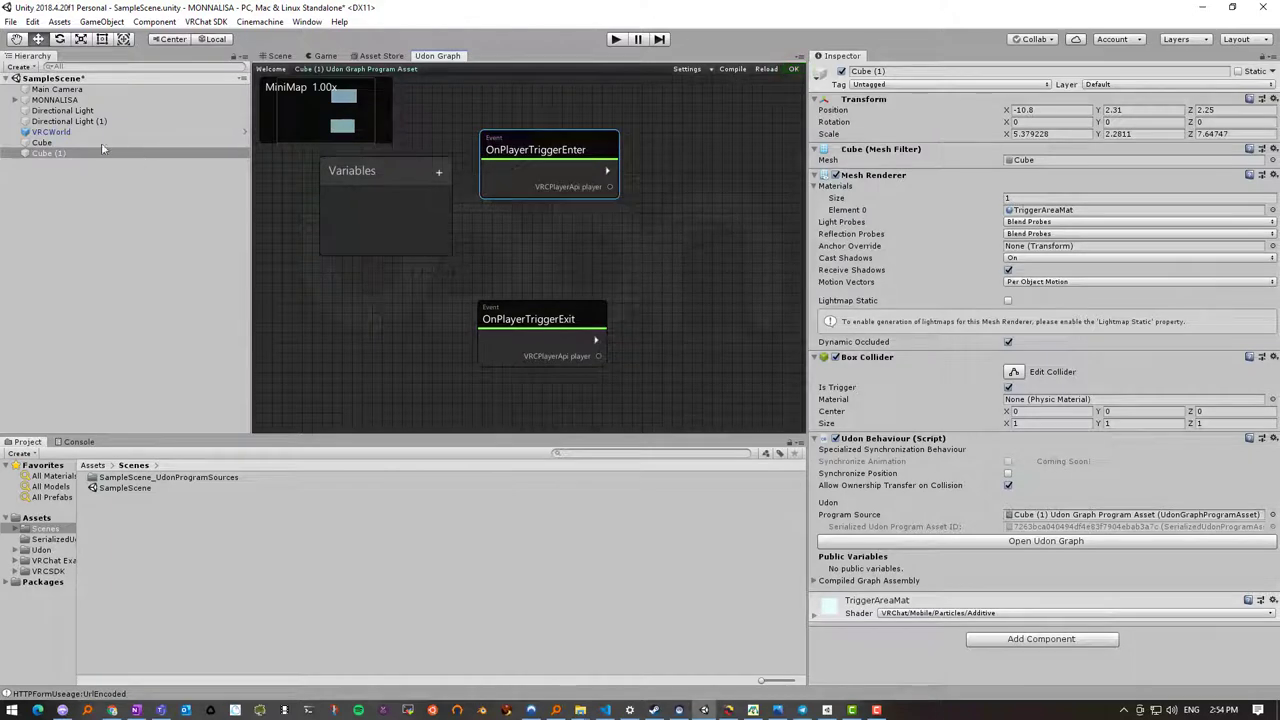
Rename the partition wall's Cube object to Muro
click(52, 144)
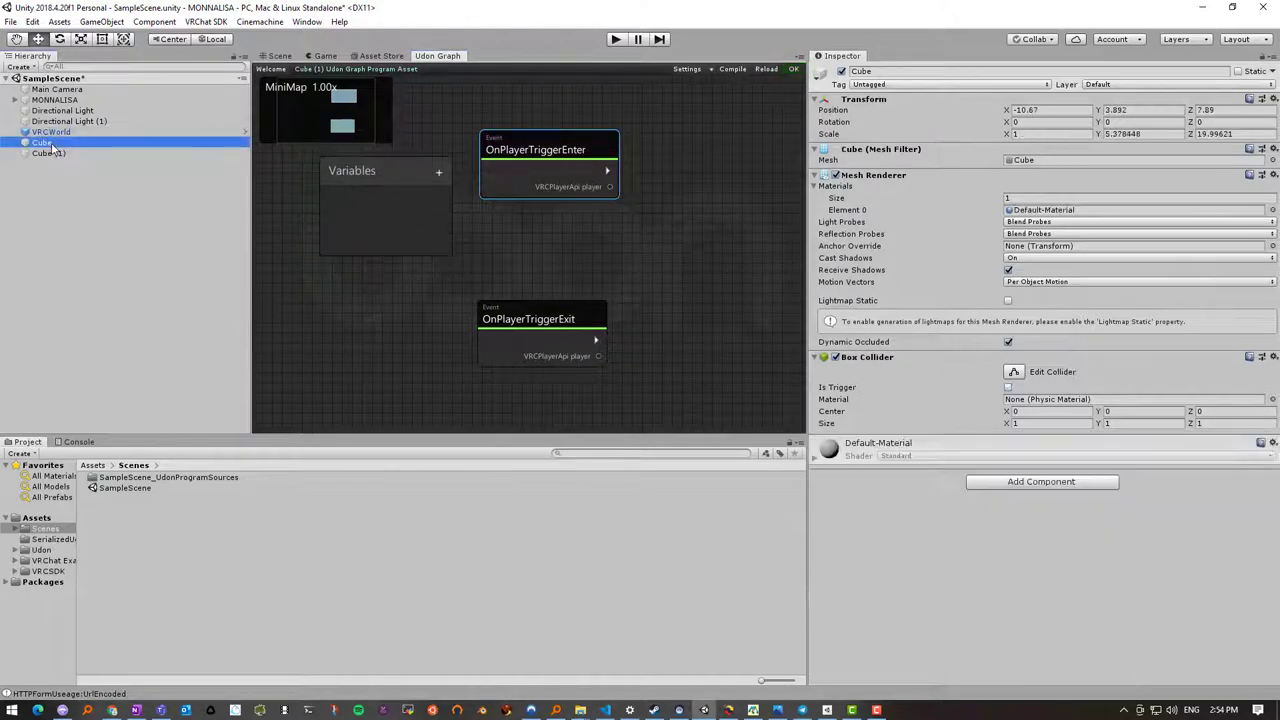
click(278, 56)
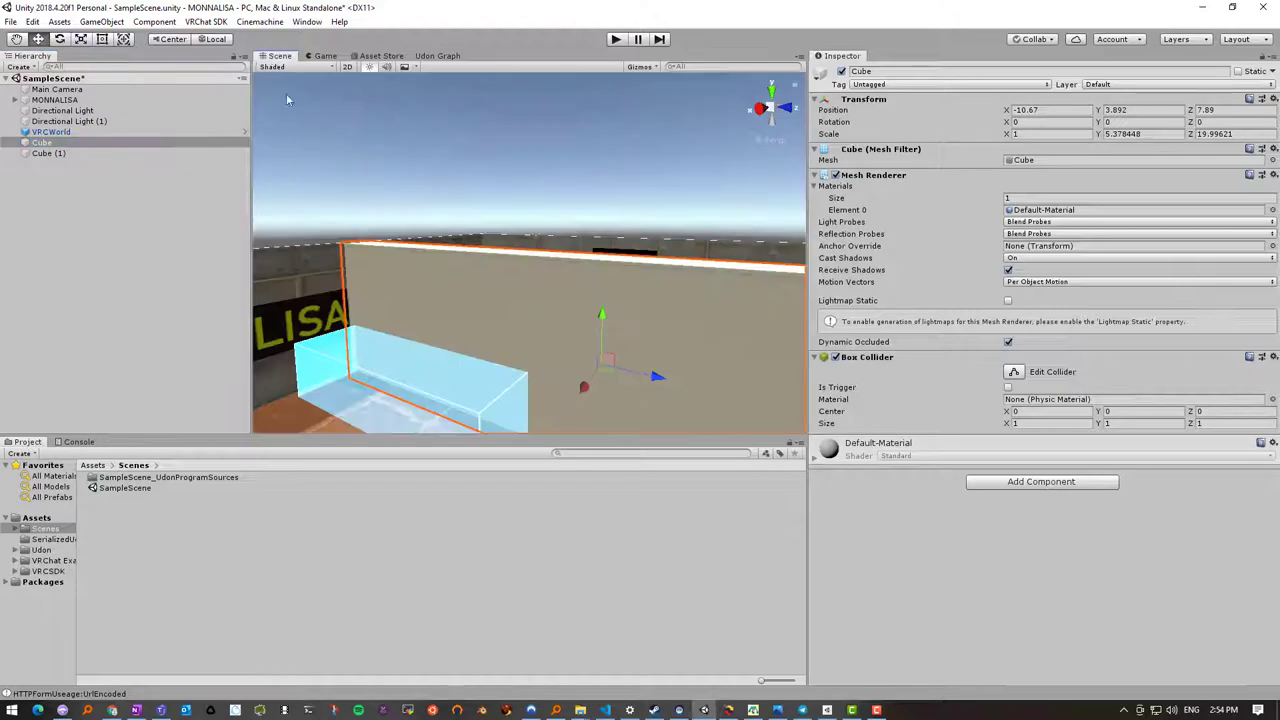
click(54, 143)
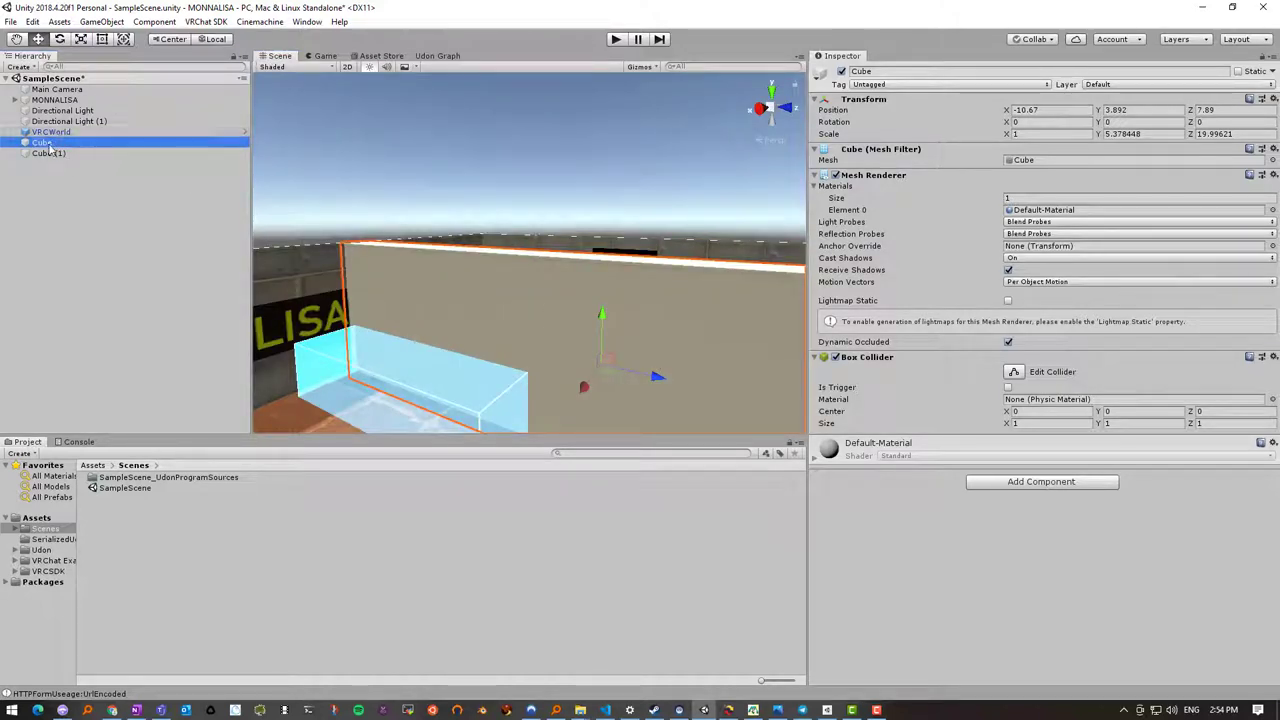
key(F2)
text(Muro)
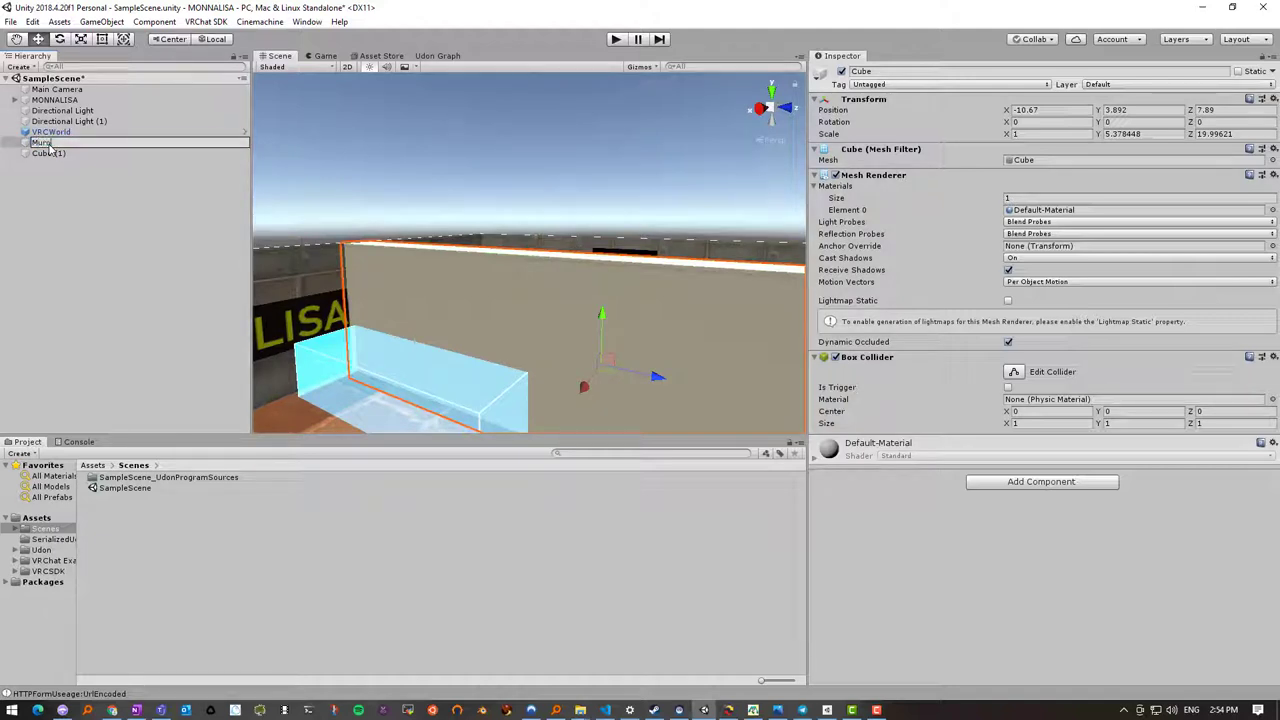
key(Return)
Rename the translucent block, Cube (1), to Trigger
click(50, 153)
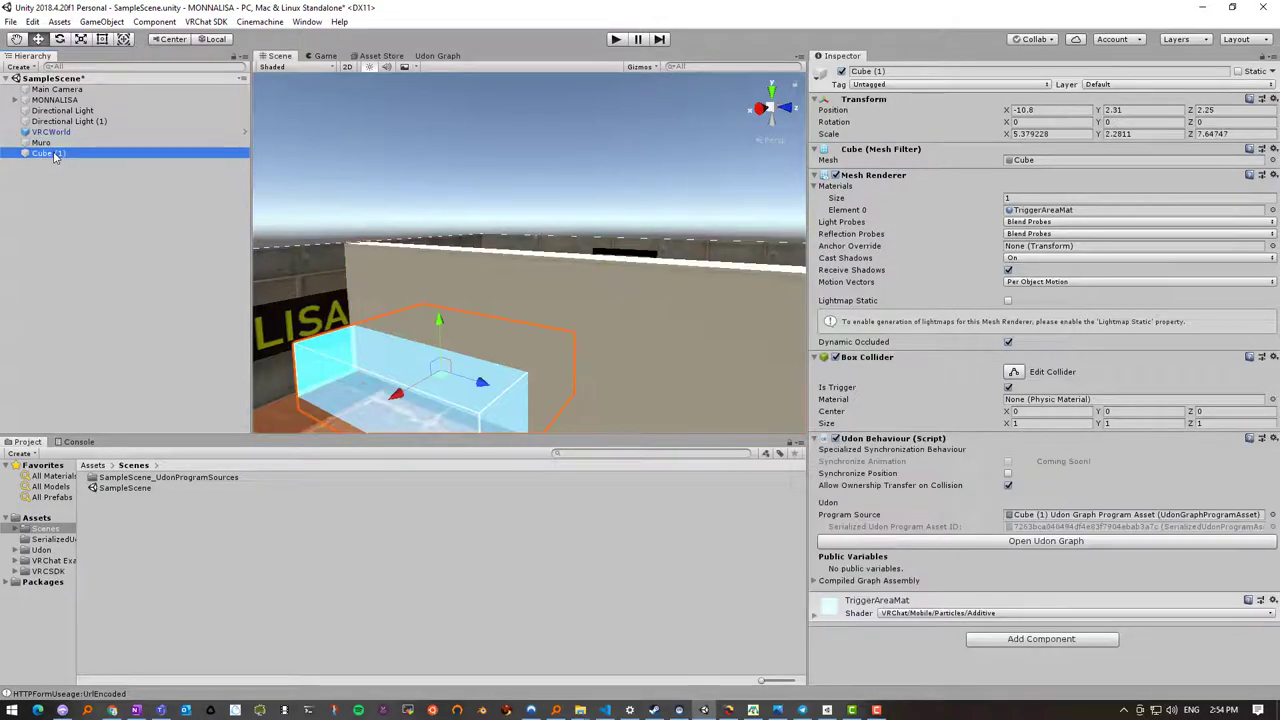
key(F2)
text(Trigger)
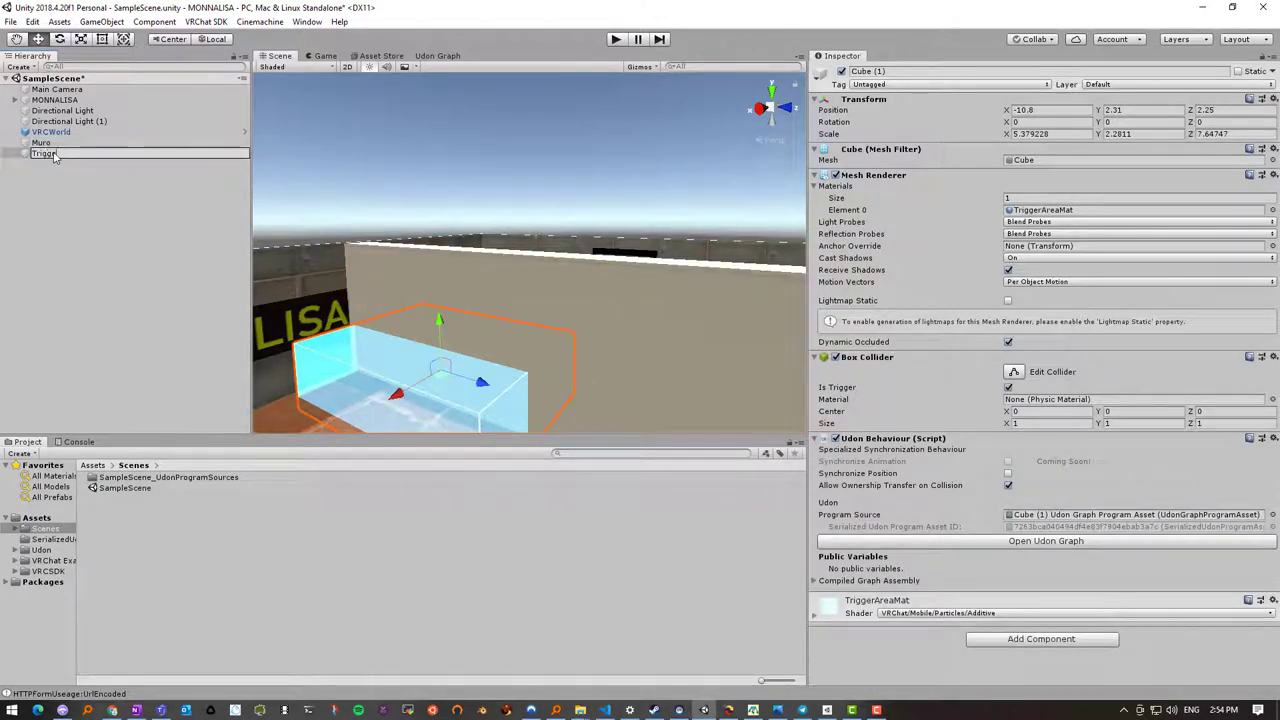
key(Return)
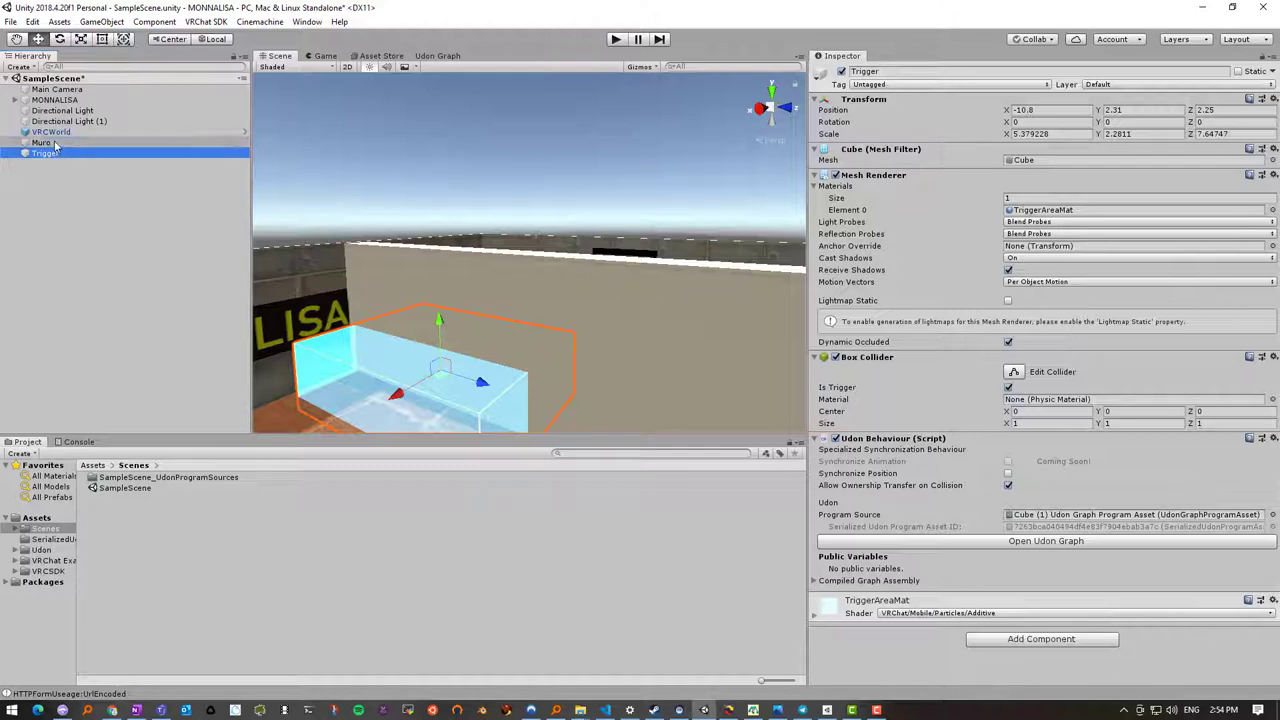
Add Muro's Transform to the Udon graph as a variable node and place it between the two event nodes
click(475, 368)
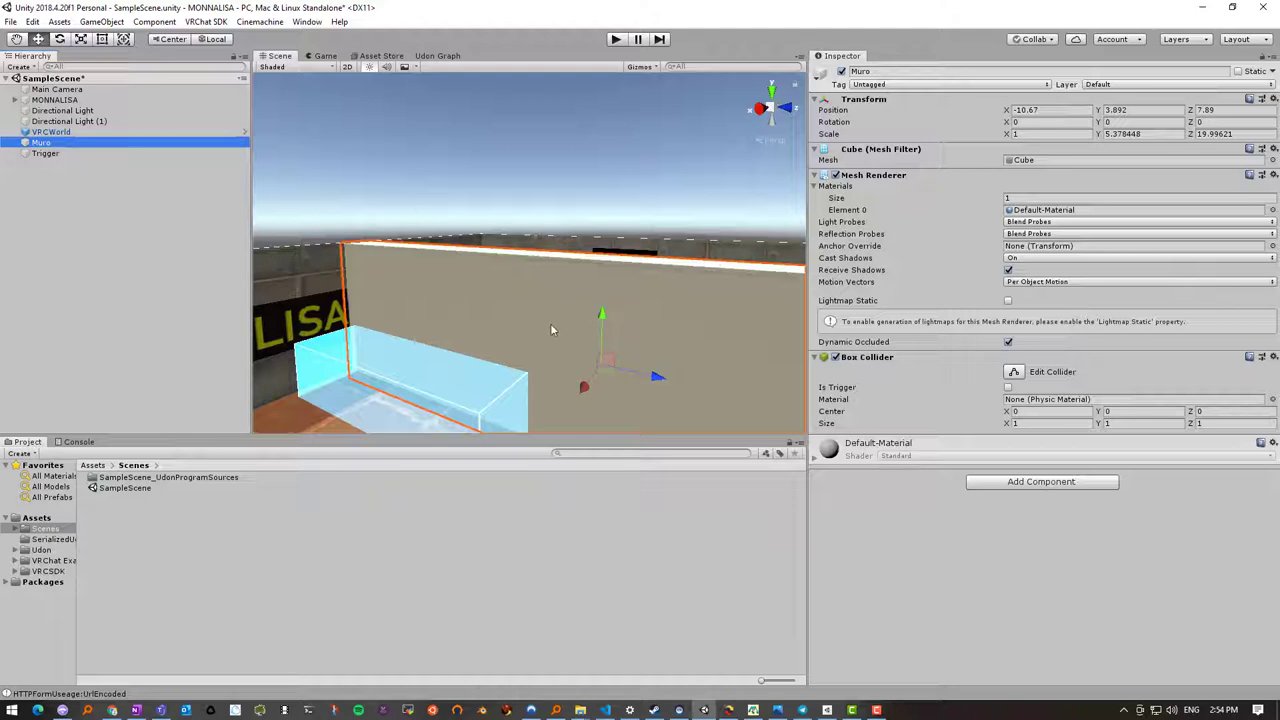
click(437, 56)
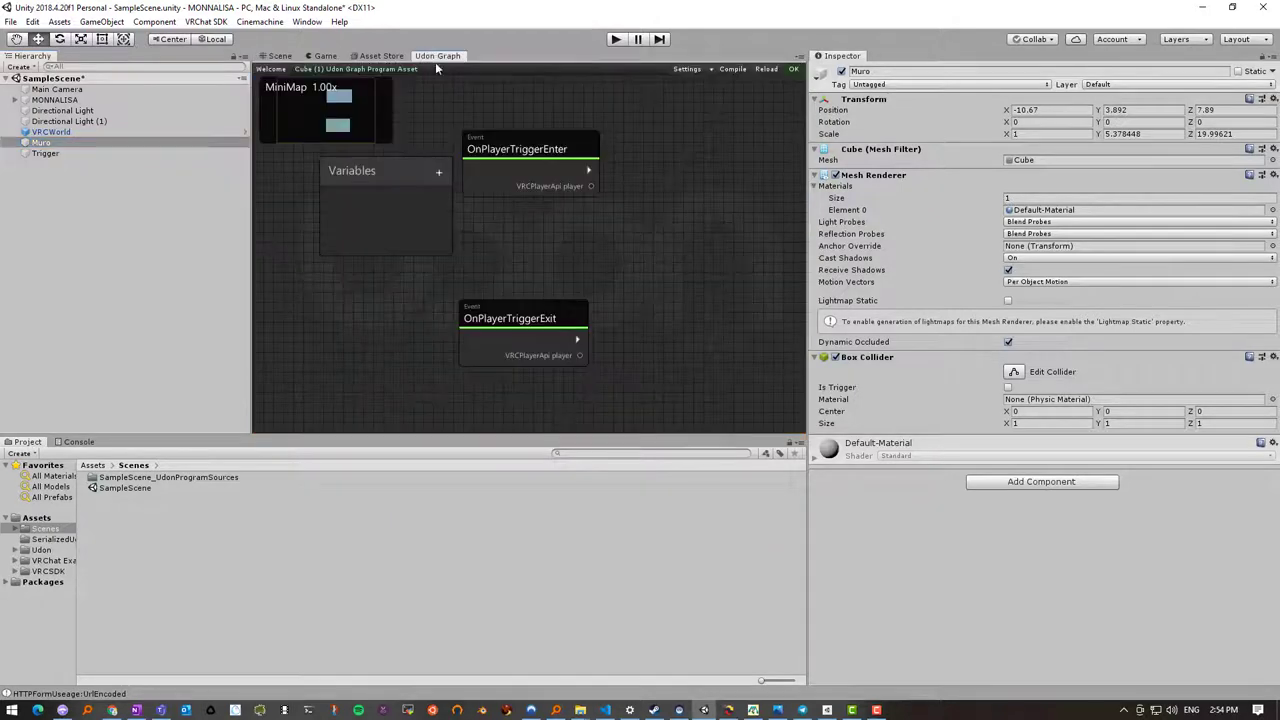
click(41, 143)
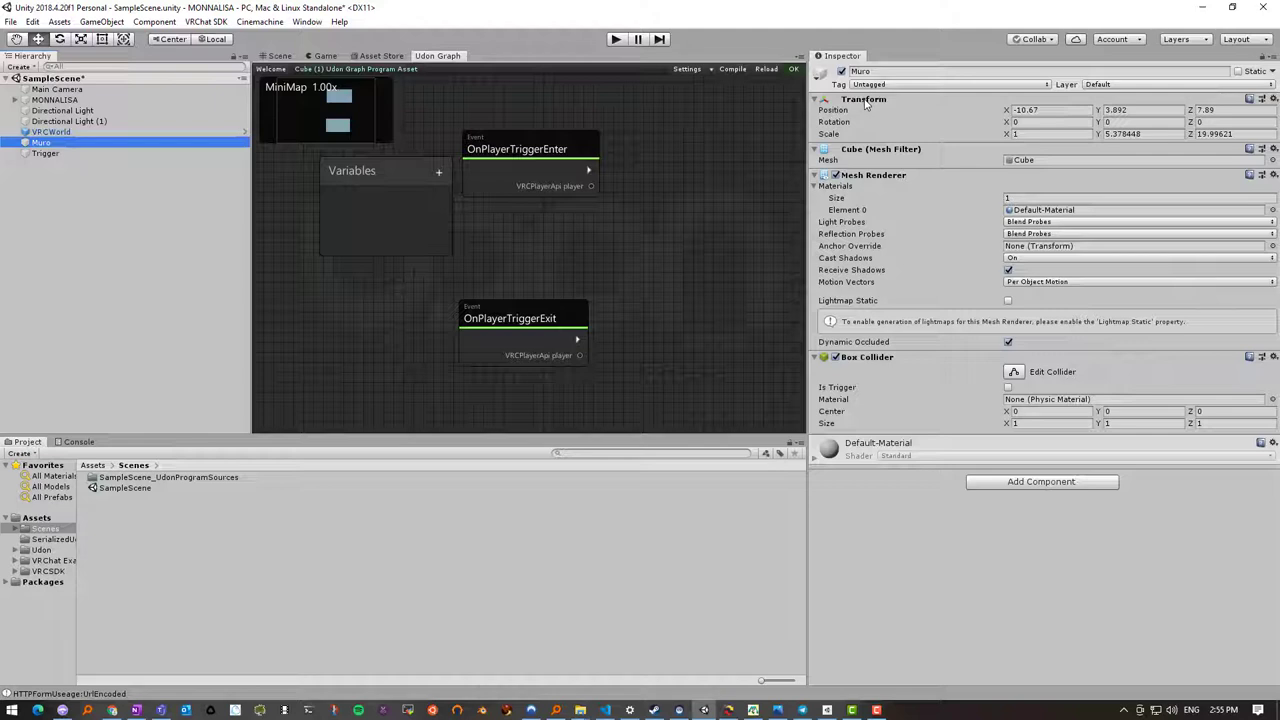
click(770, 150)
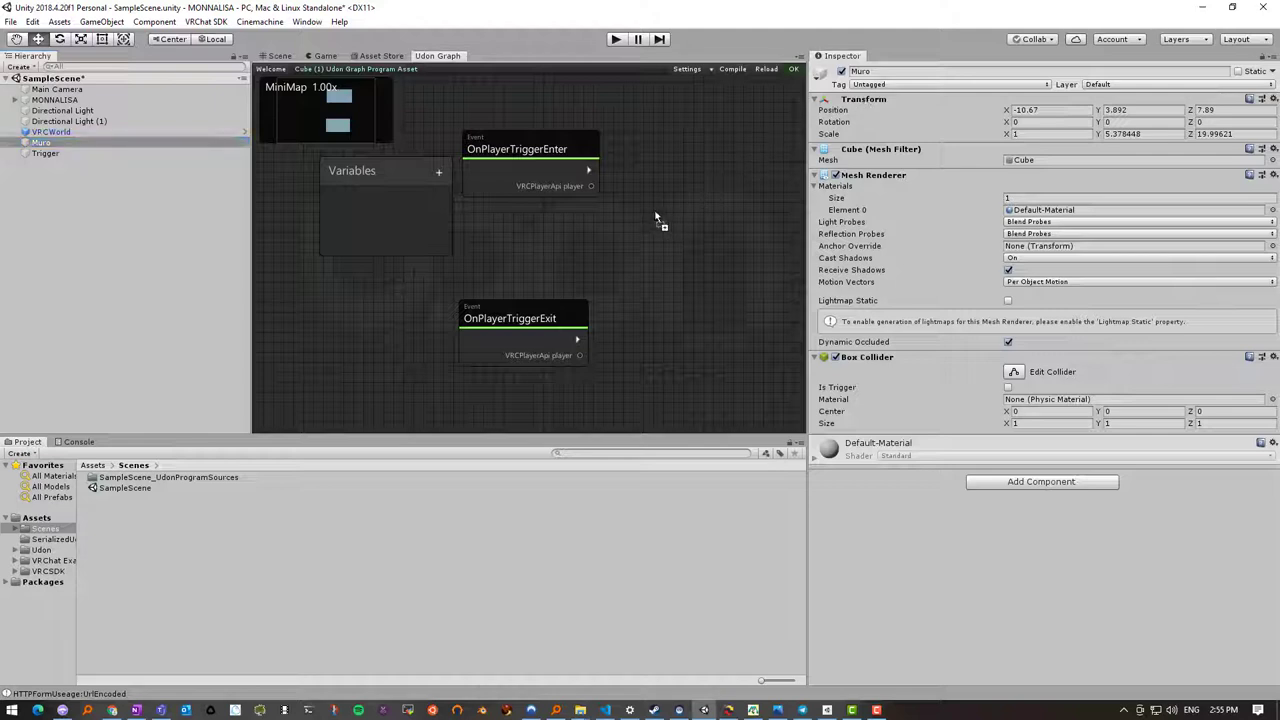
drag(655, 215, 670, 193)
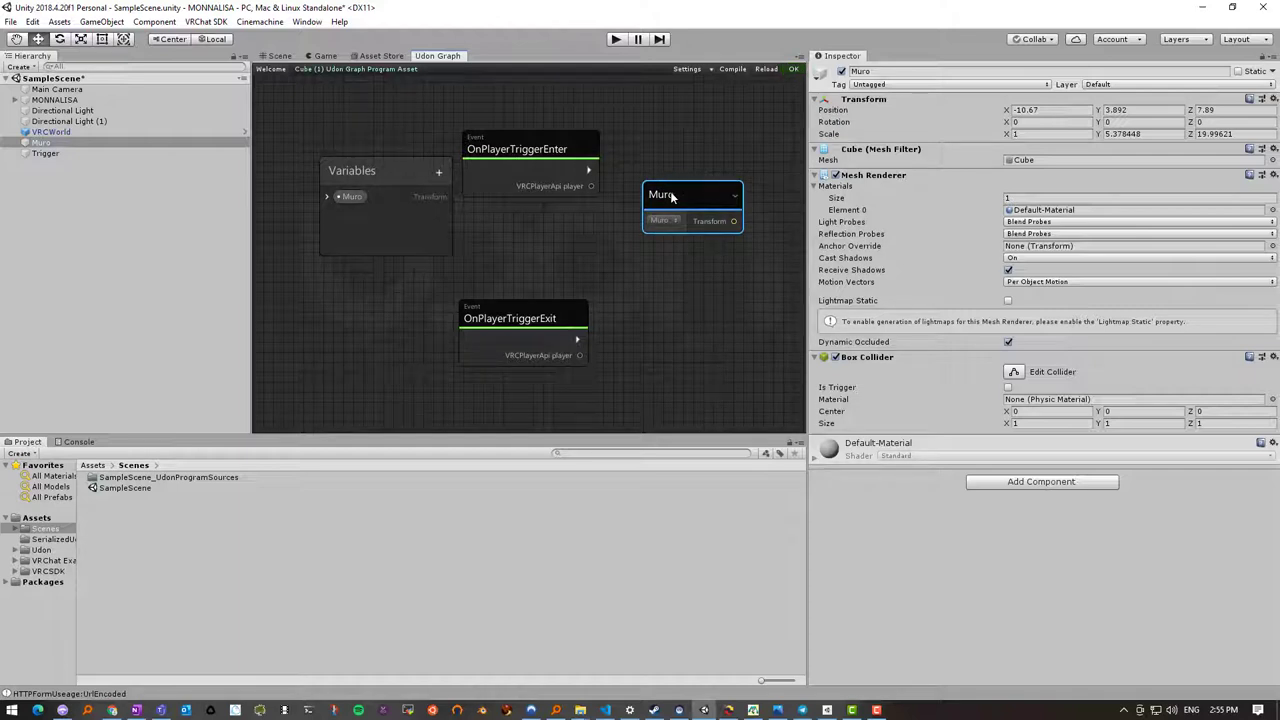
drag(672, 193, 551, 231)
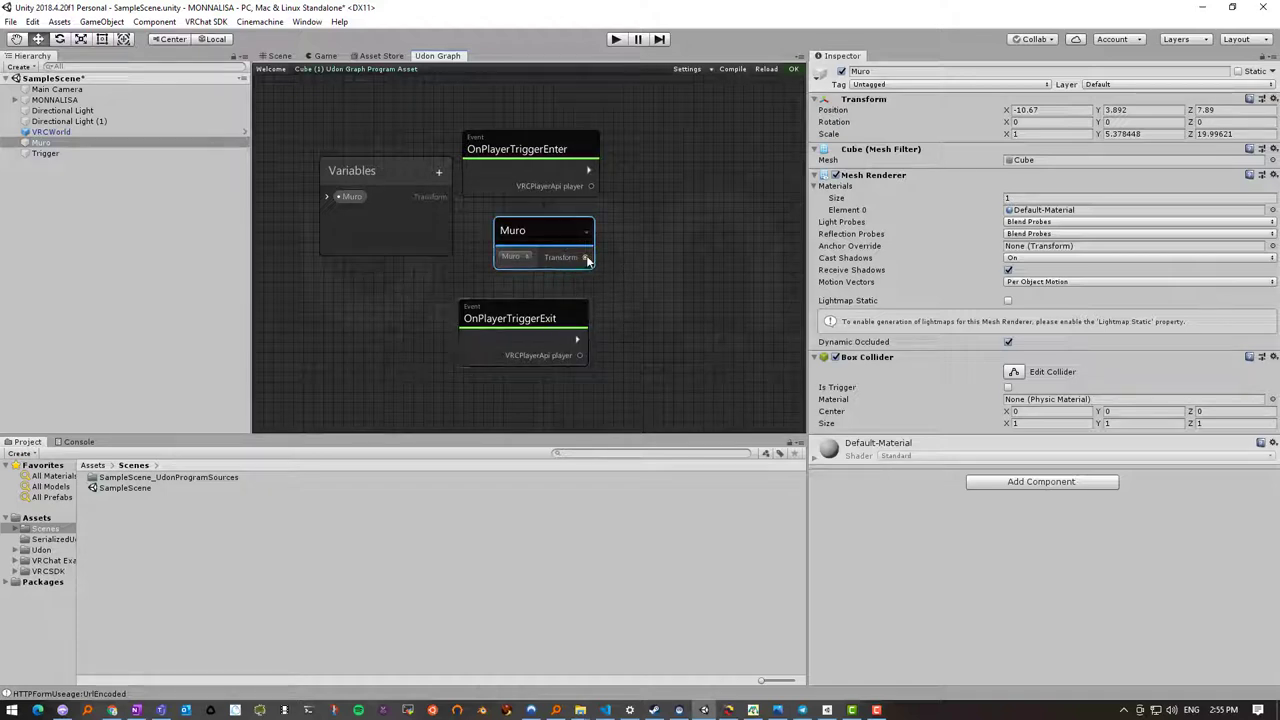
Try dropping a connection from the Muro node with Search on Noodle Drop switched off, and switch the option back on
drag(587, 259, 642, 237)
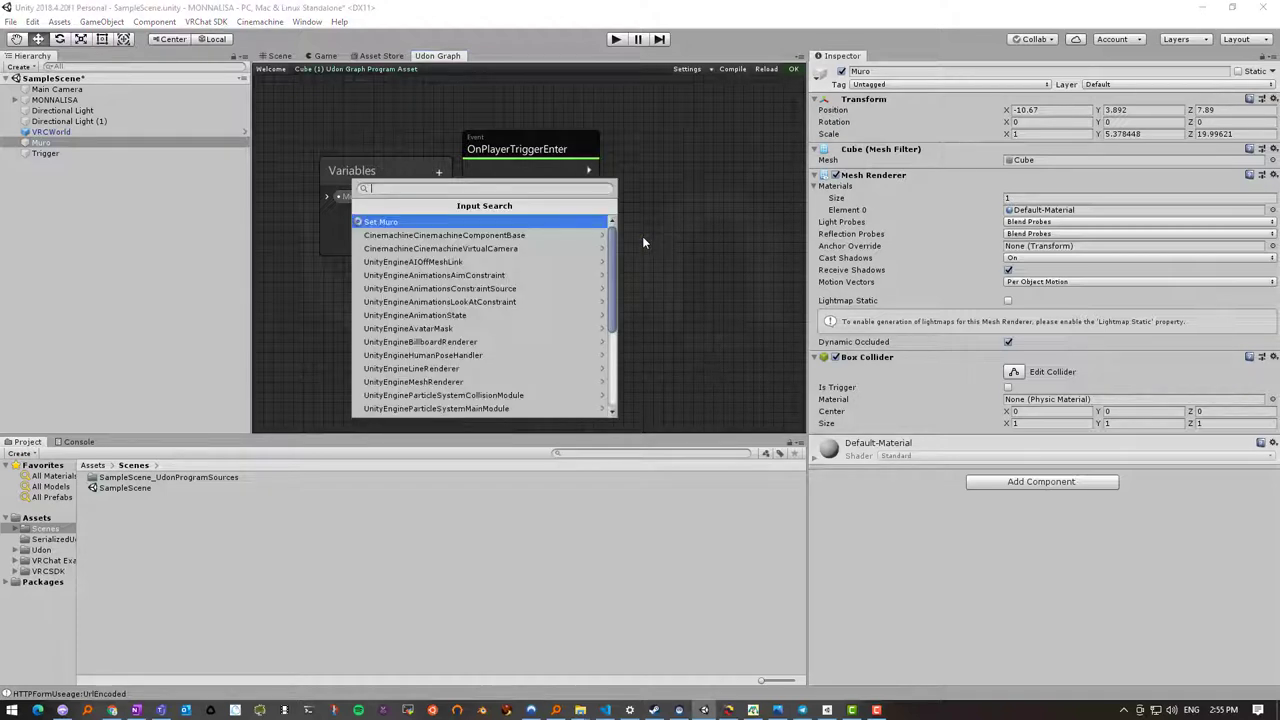
key(Escape)
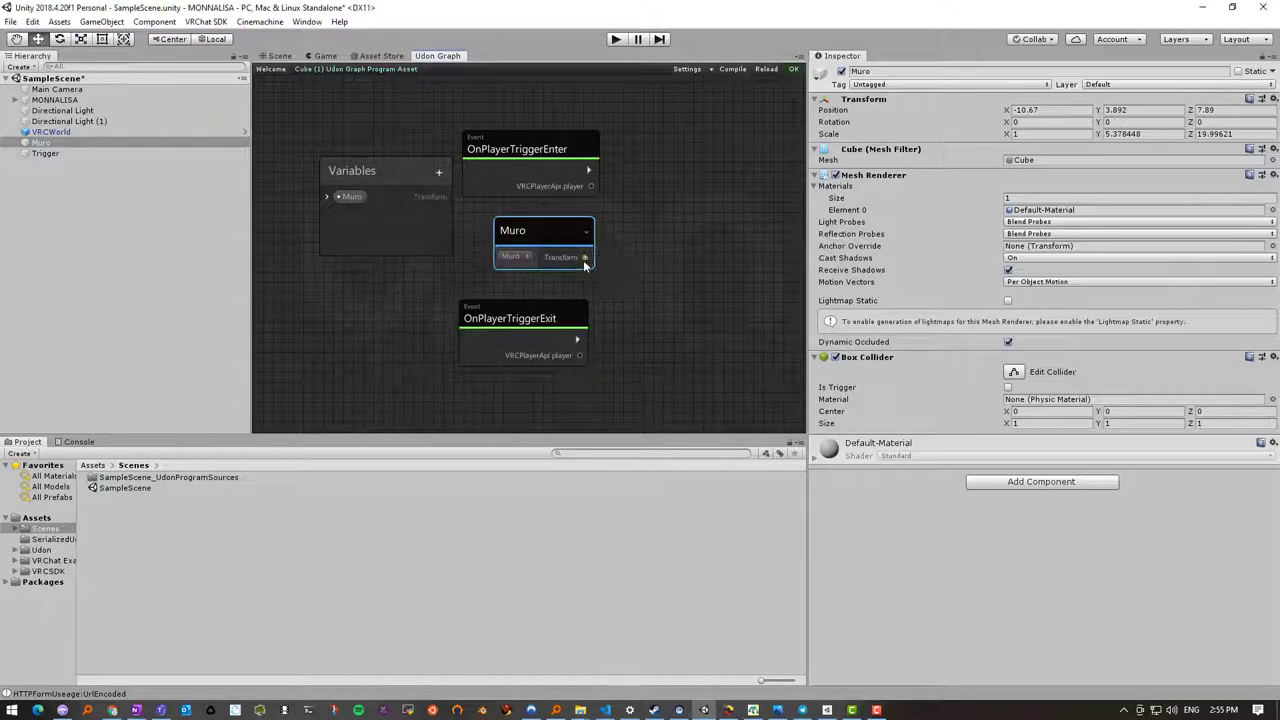
click(691, 68)
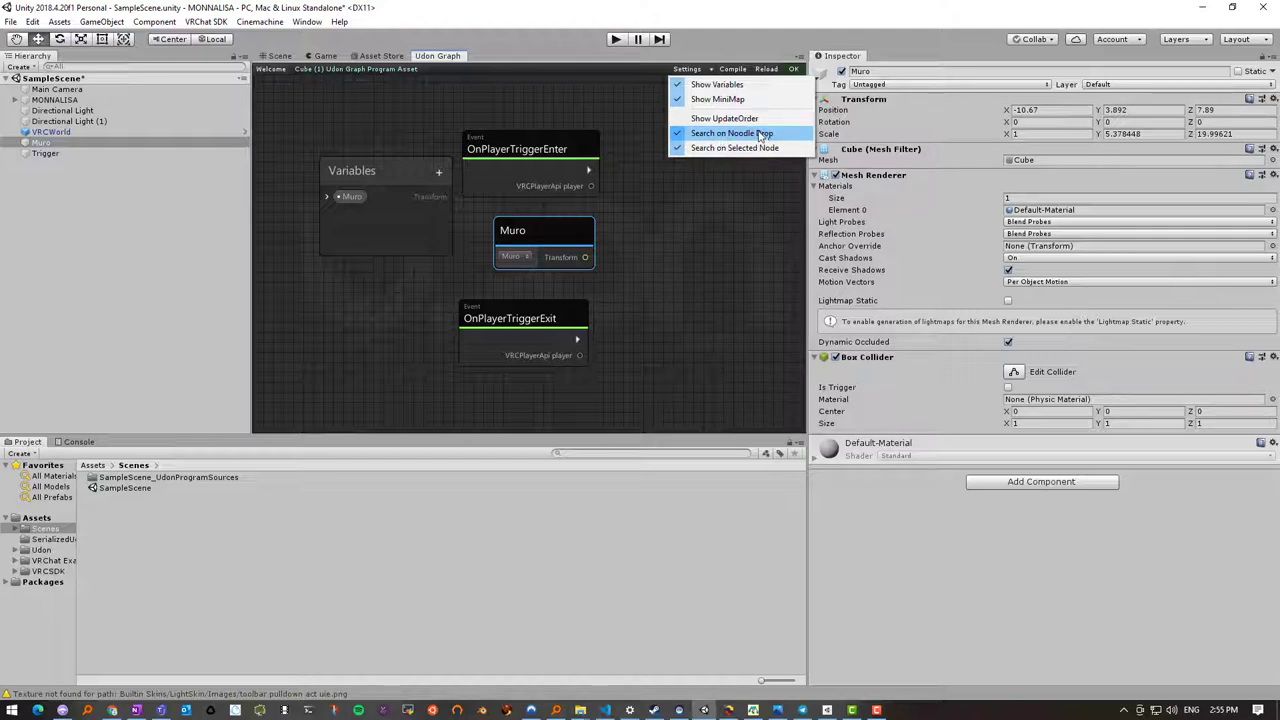
click(680, 133)
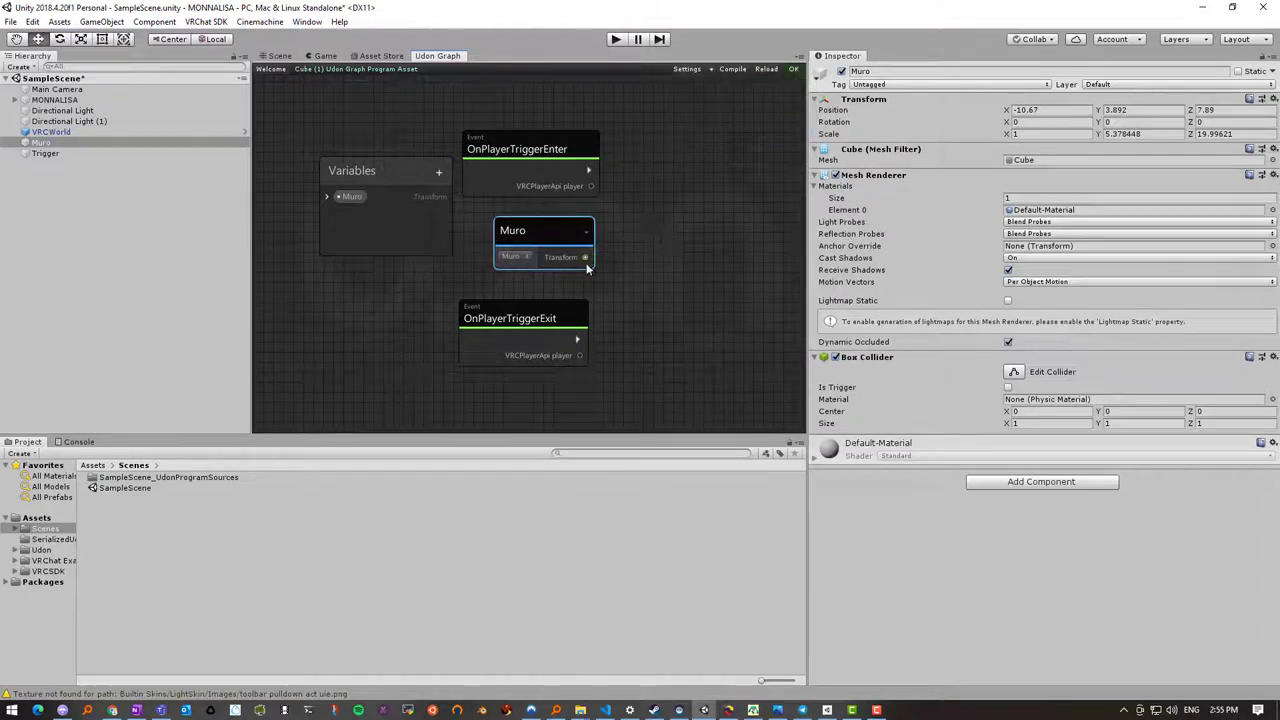
drag(586, 258, 660, 246)
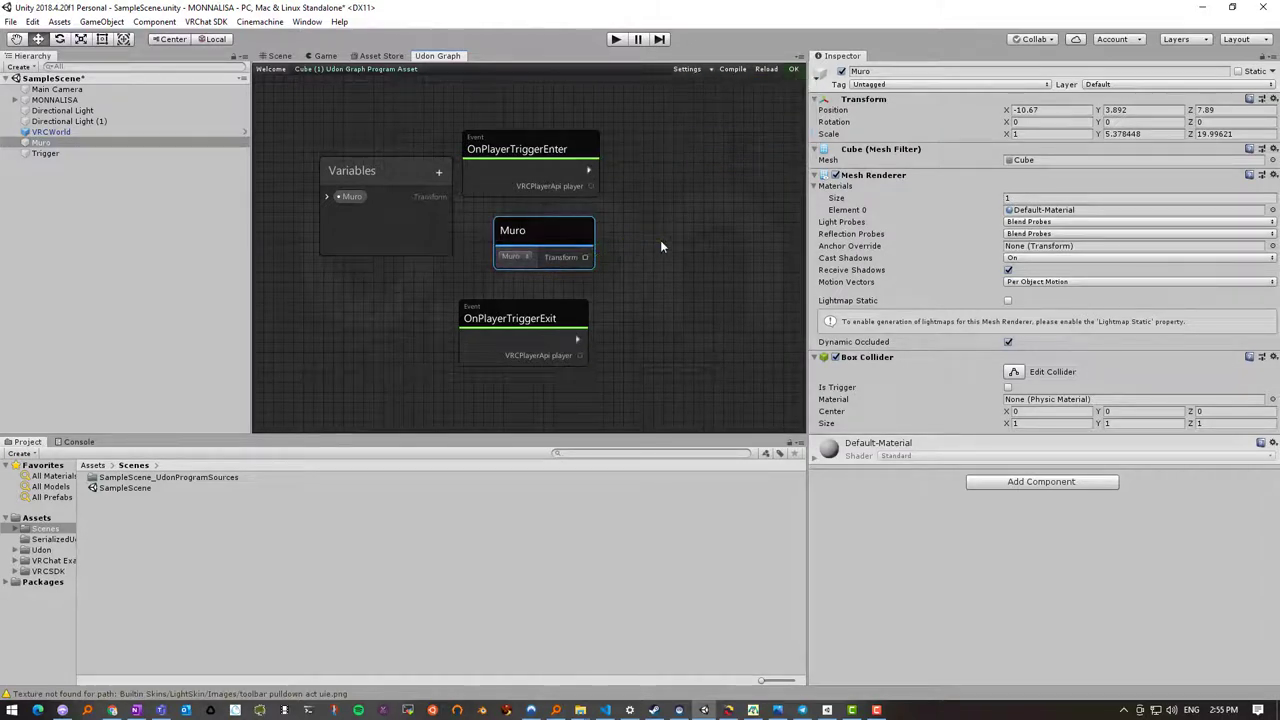
click(697, 75)
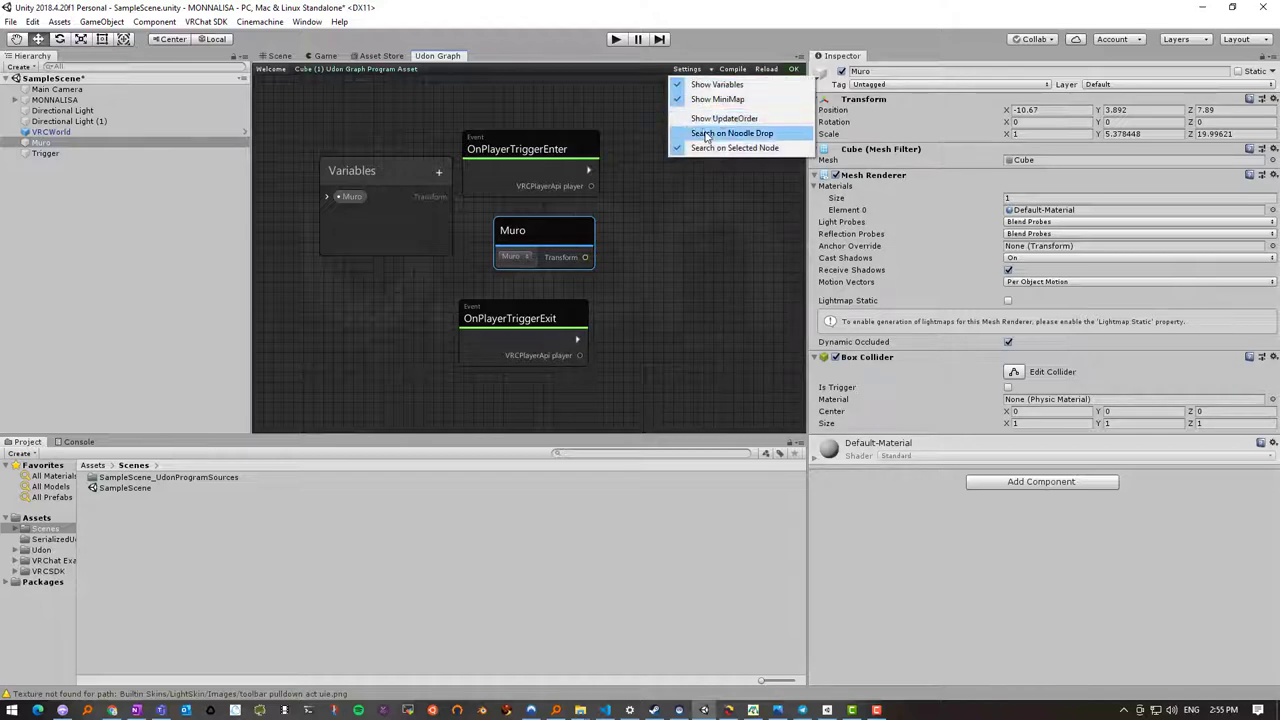
click(690, 134)
Add a Transform Set position node fed by the Muro Transform output and connect the OnPlayerTriggerExit event's flow to it
drag(586, 257, 670, 230)
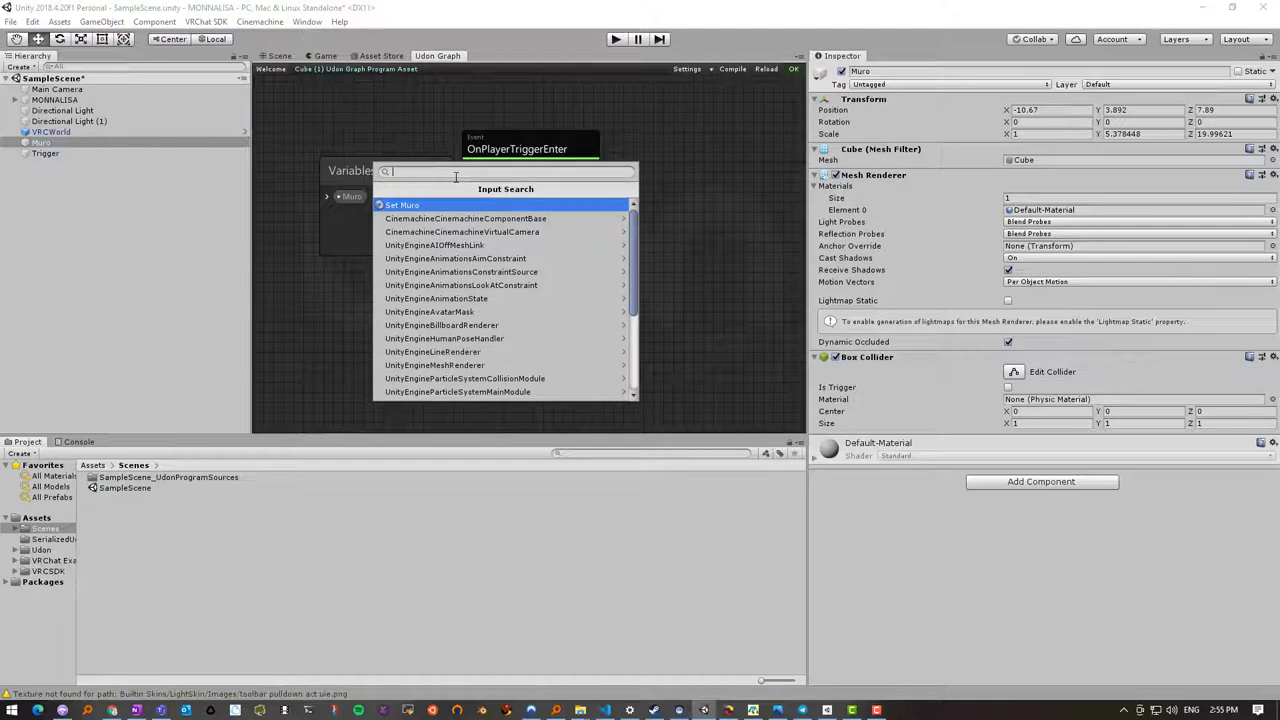
text(setpo)
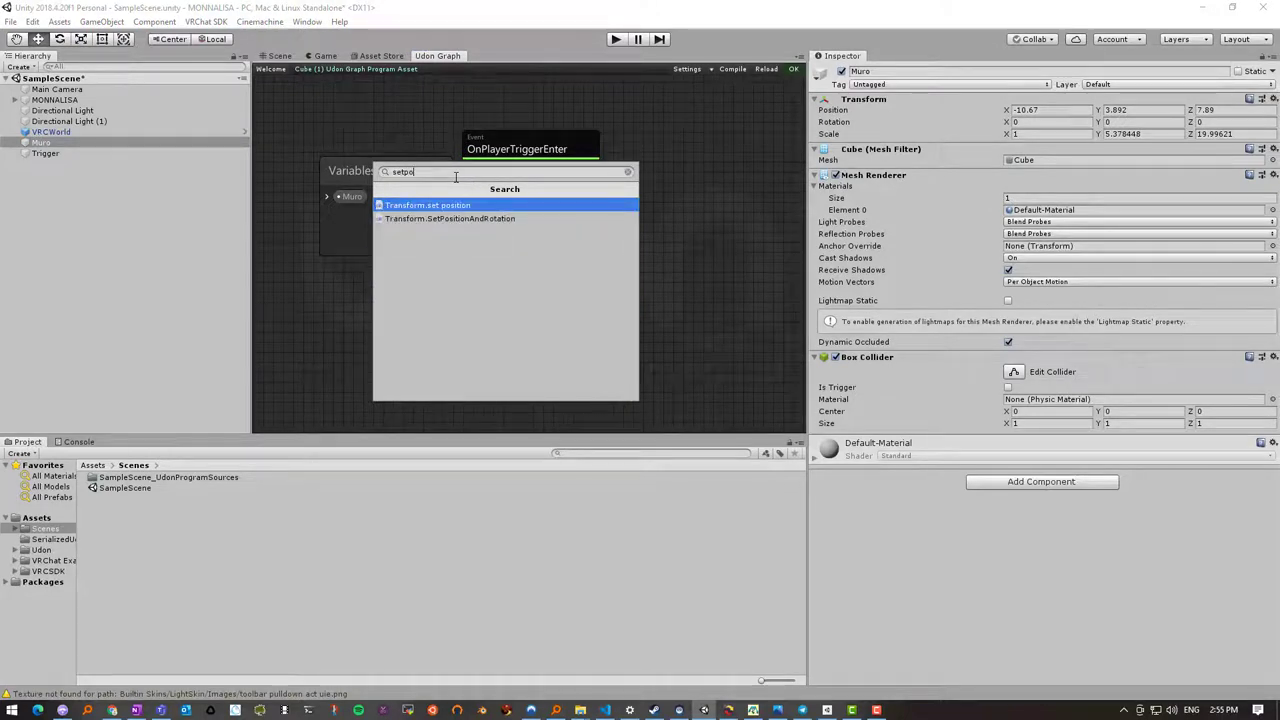
click(463, 206)
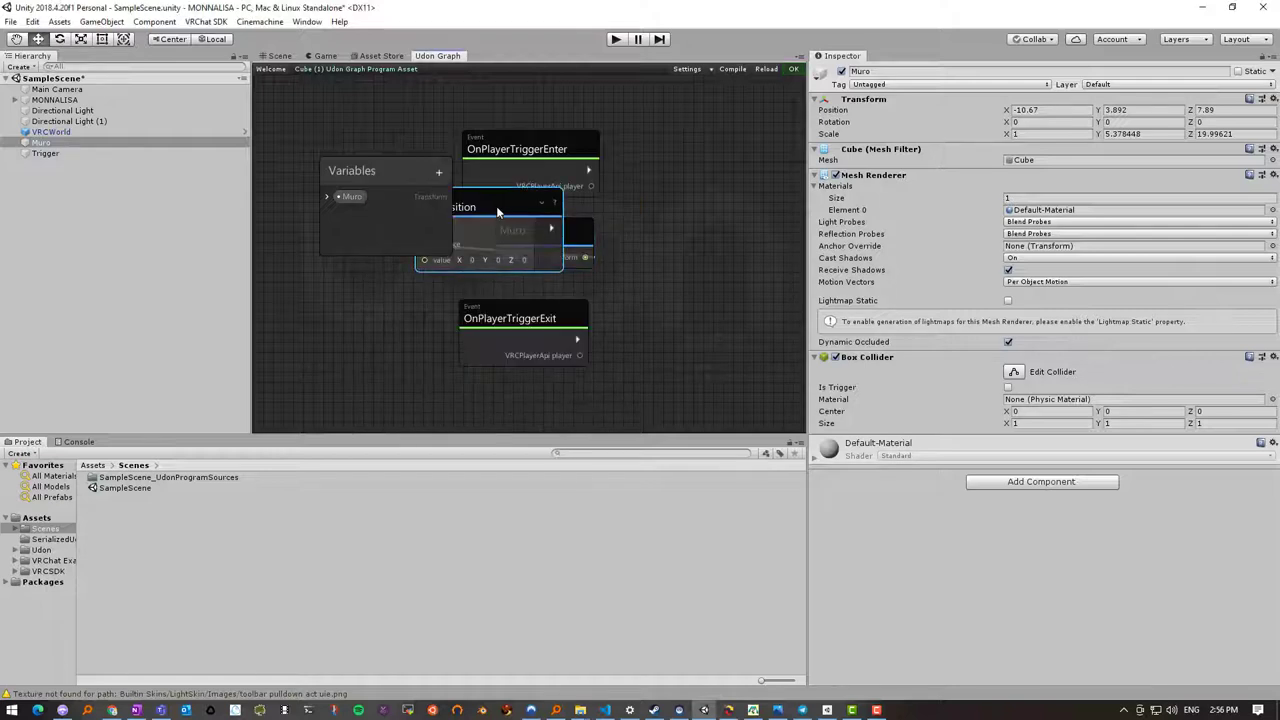
drag(498, 212, 712, 217)
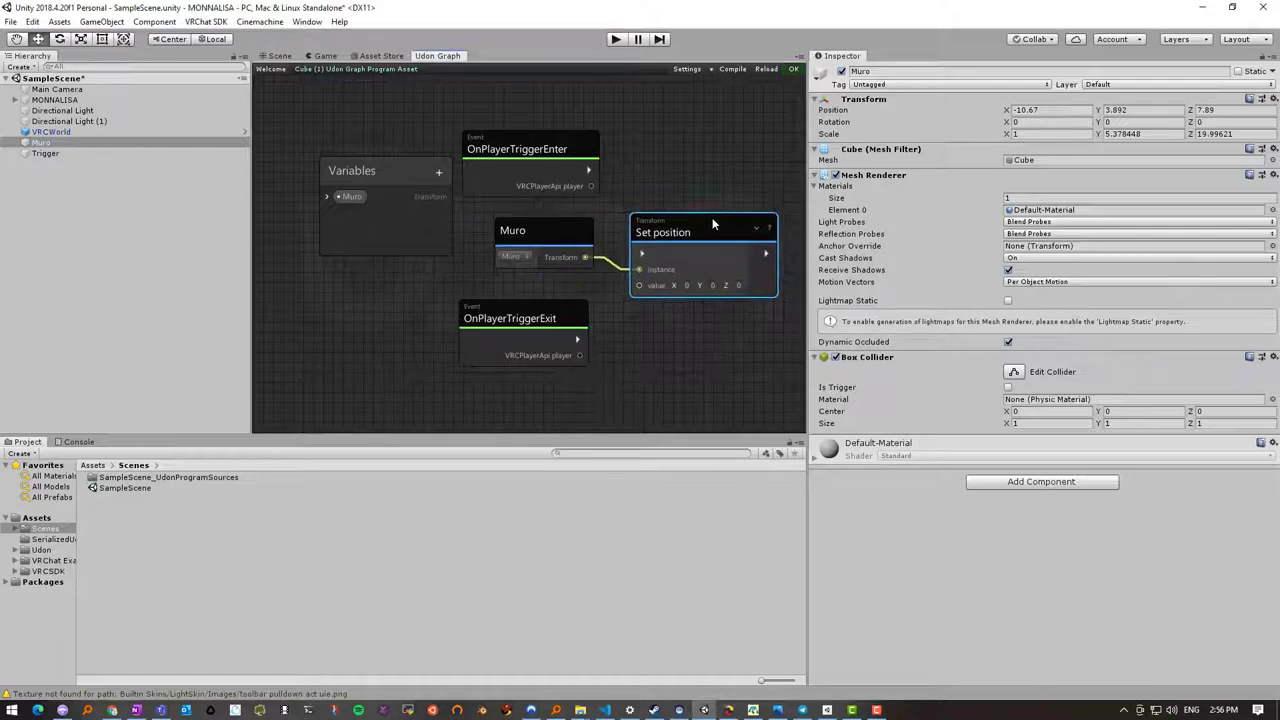
drag(564, 219, 544, 219)
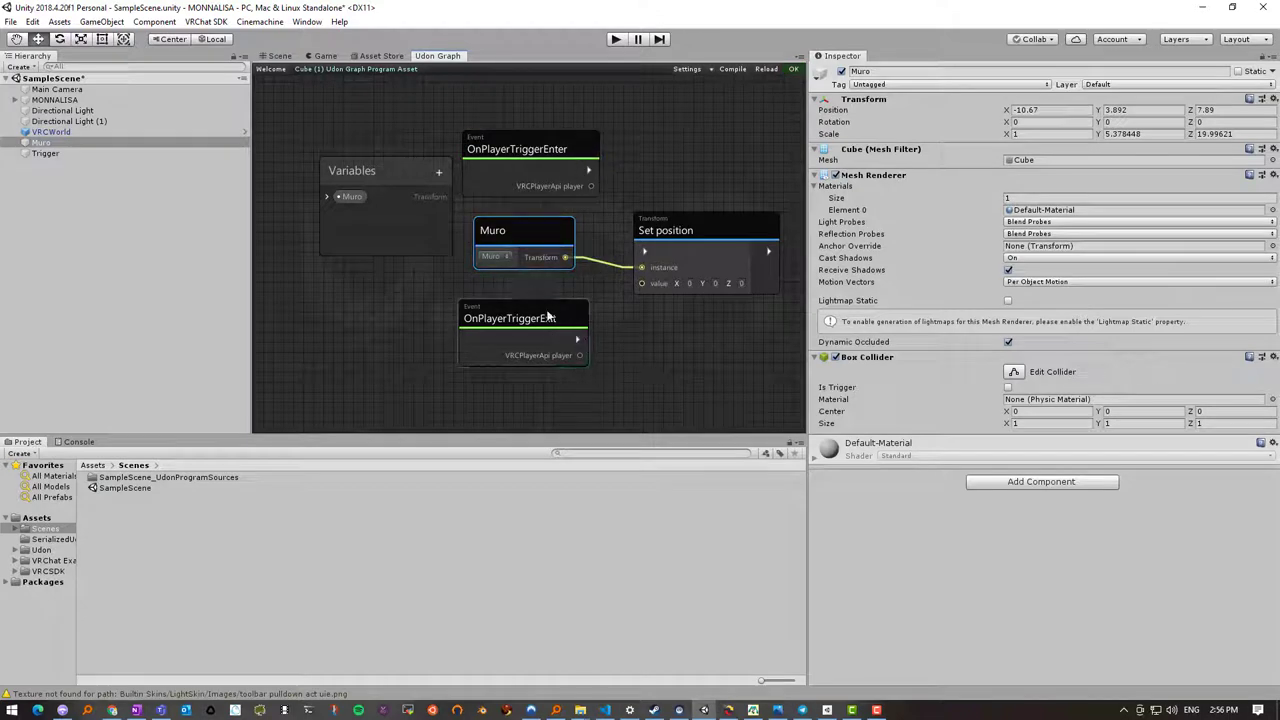
drag(578, 342, 643, 254)
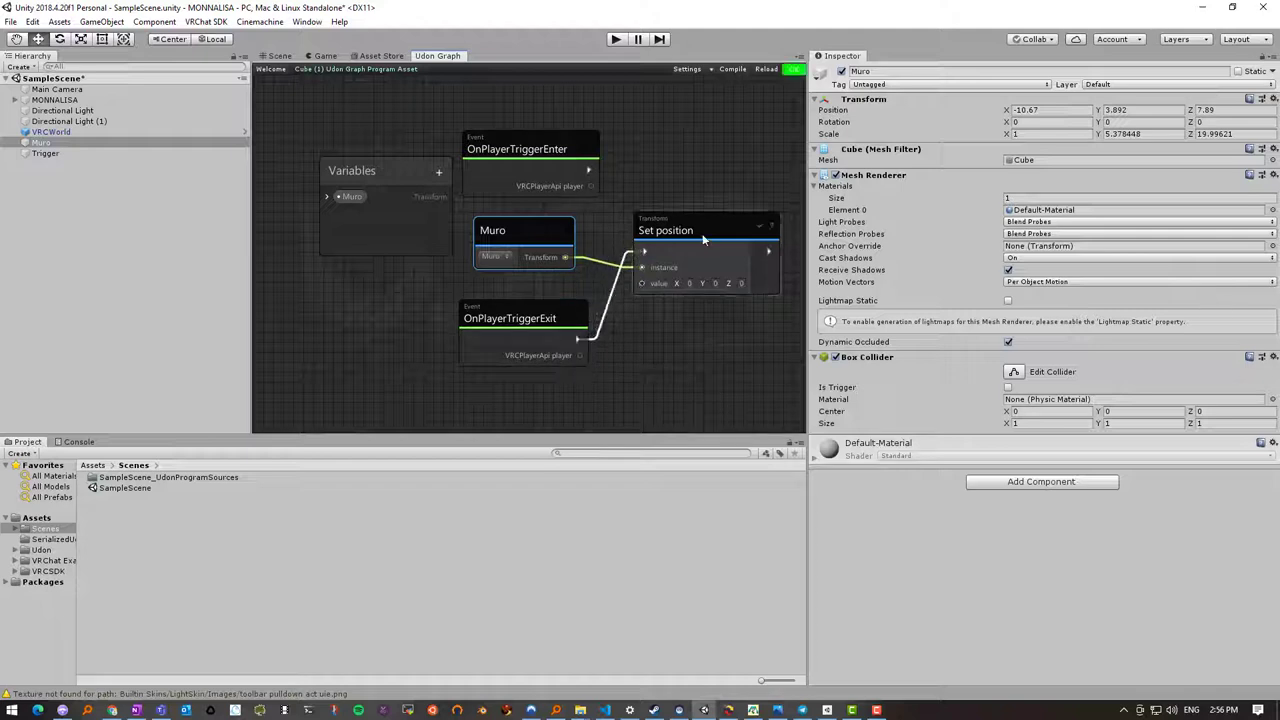
drag(700, 220, 739, 247)
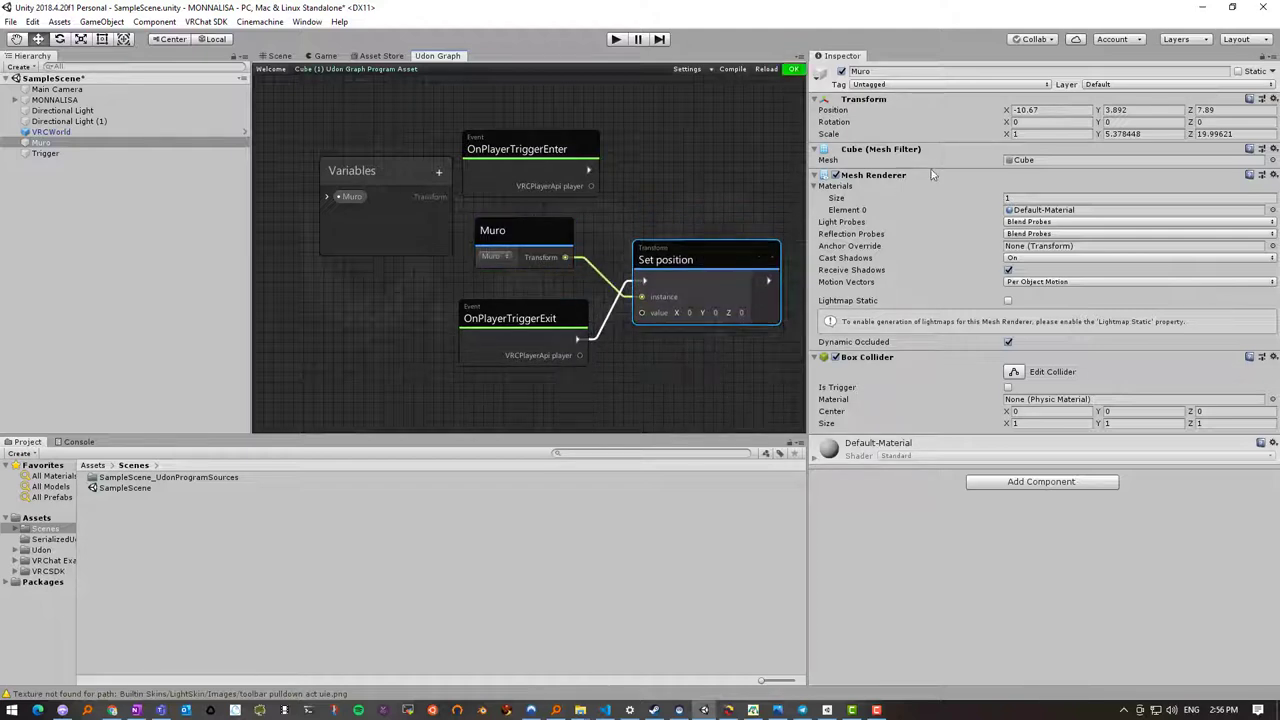
Try to enter X -10.67 in the Set position node's value, and set Y to 3.9 and Z to 7.9
click(53, 144)
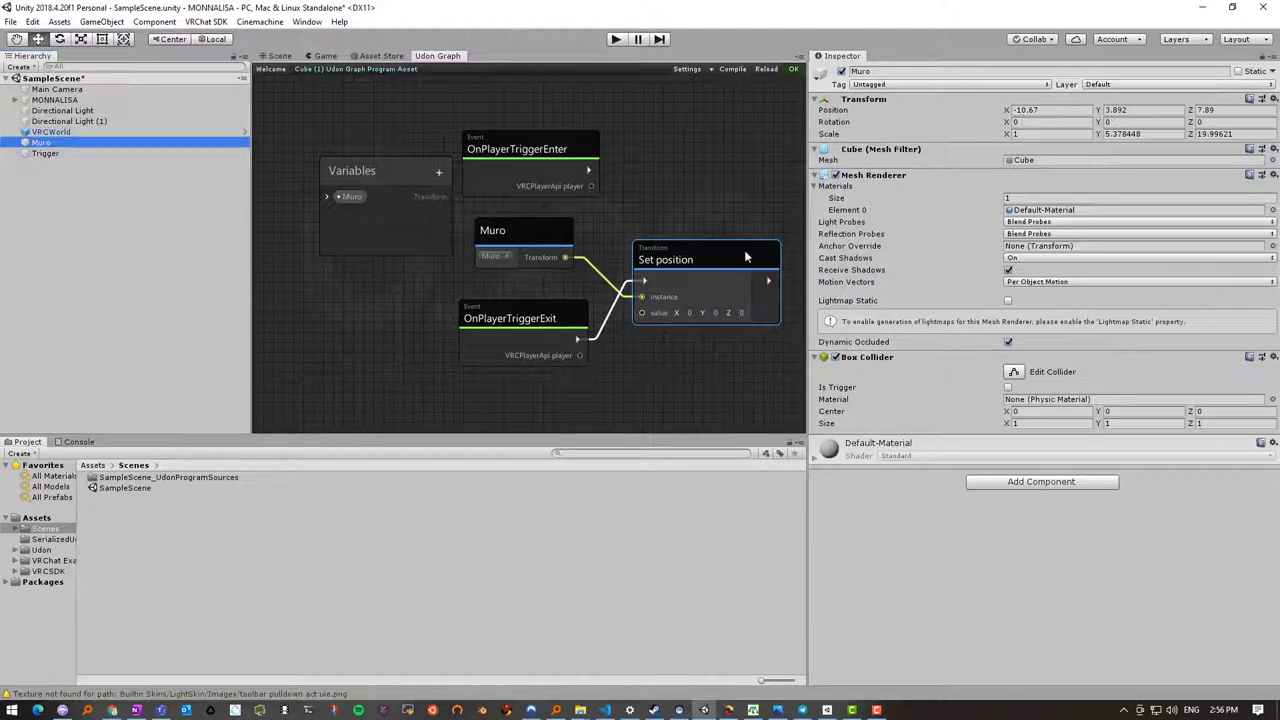
click(689, 313)
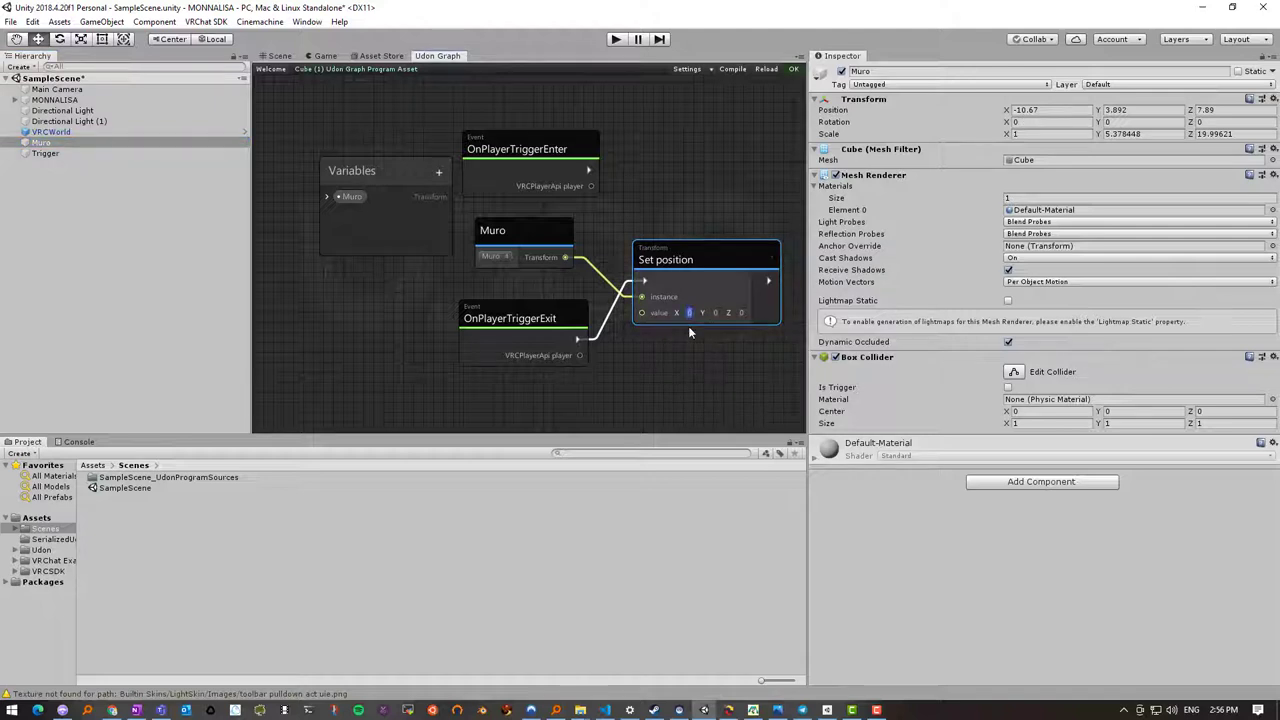
text(-10)
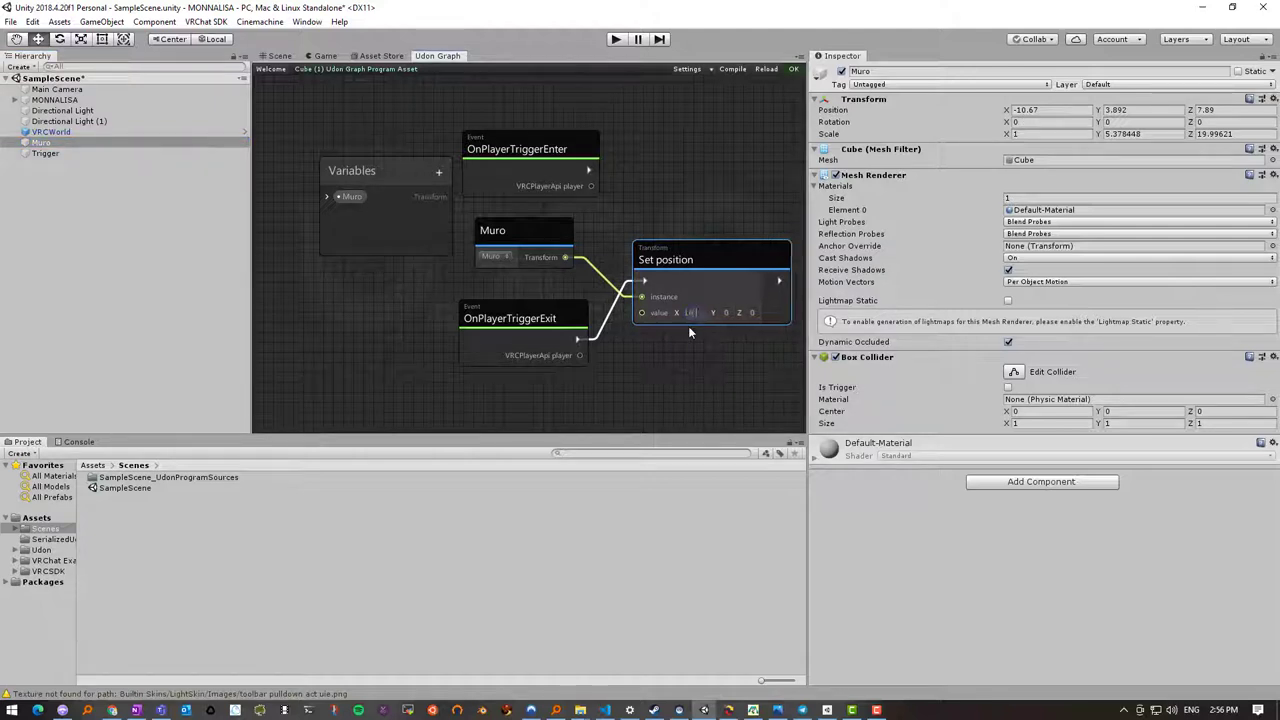
text(.67)
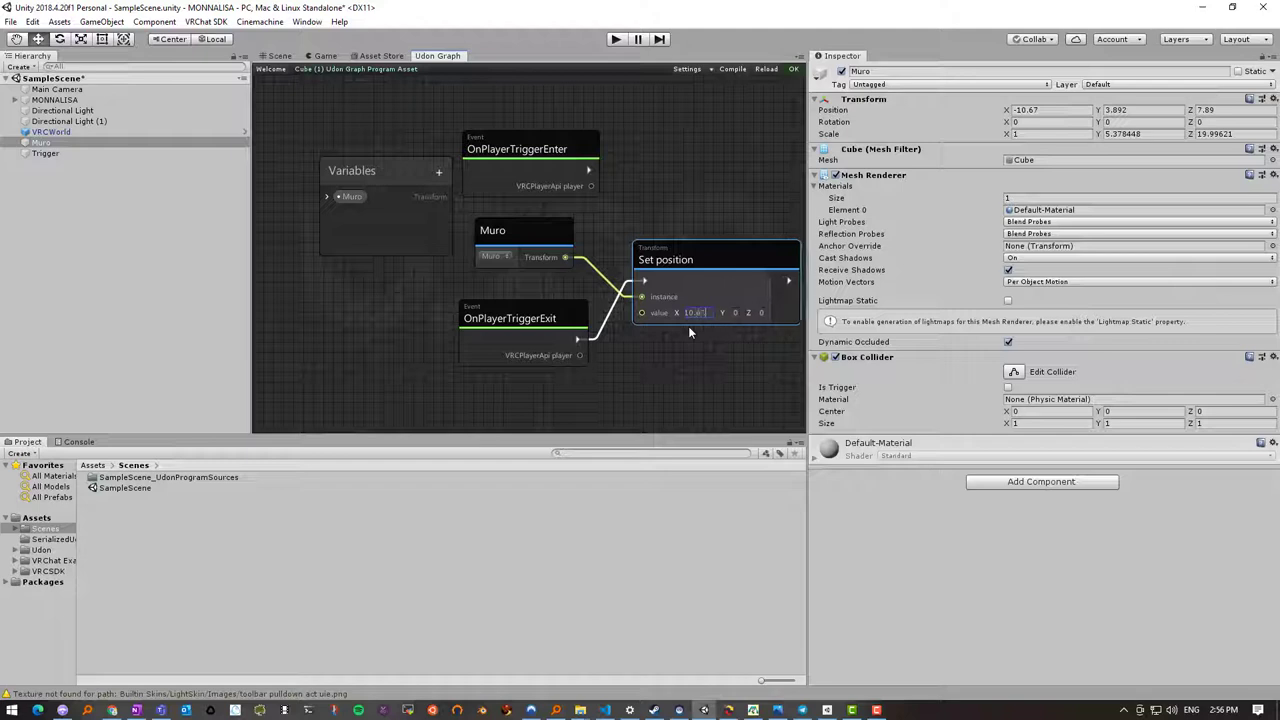
key(Tab)
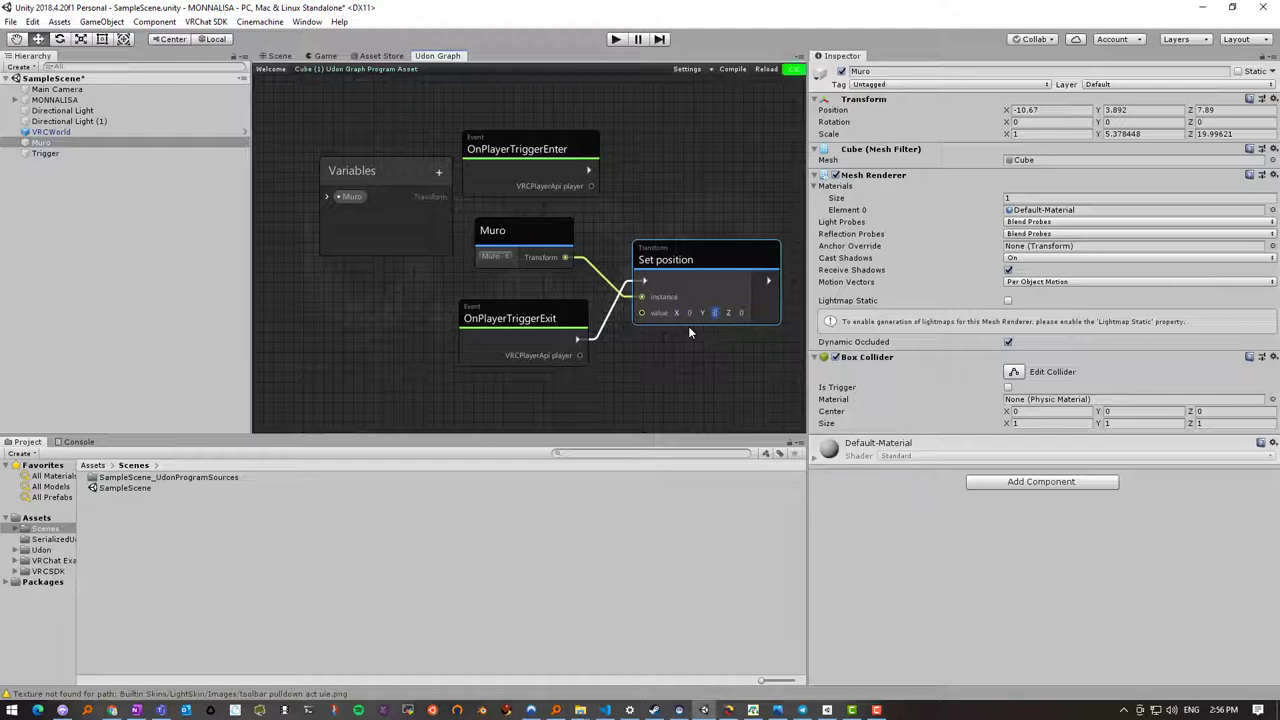
text(3.)
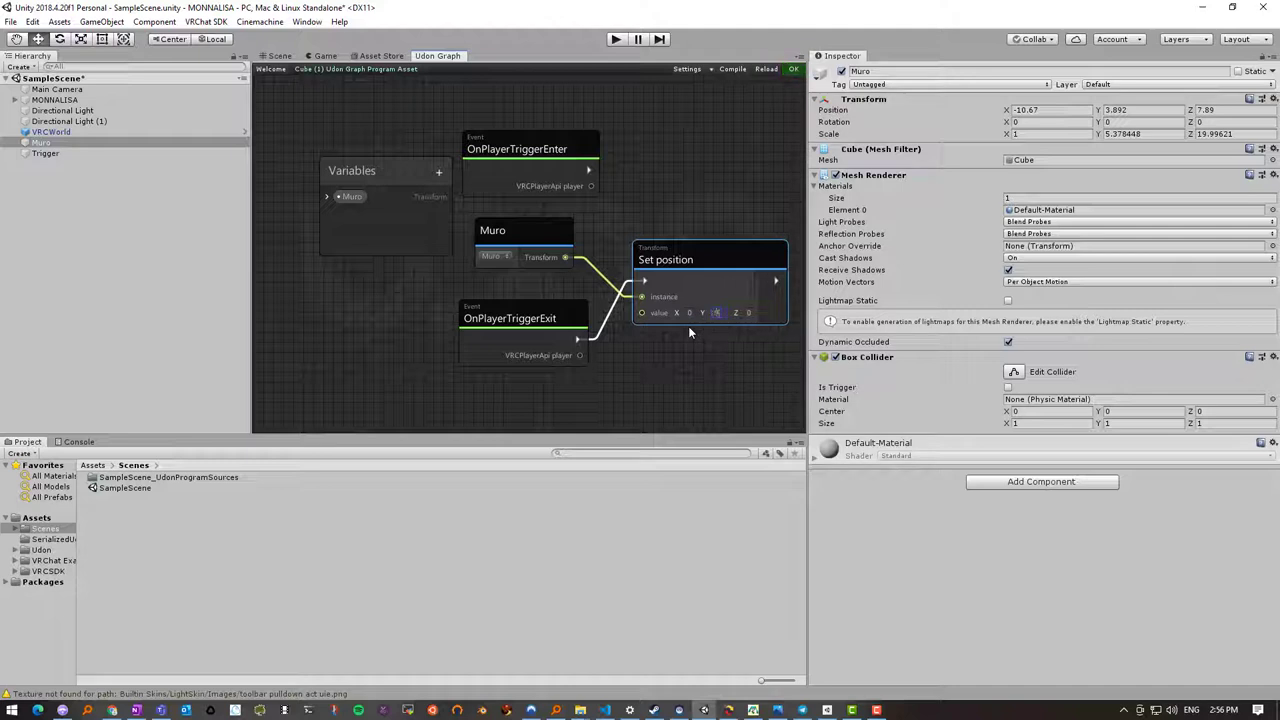
text(9)
key(Tab)
text(-5)
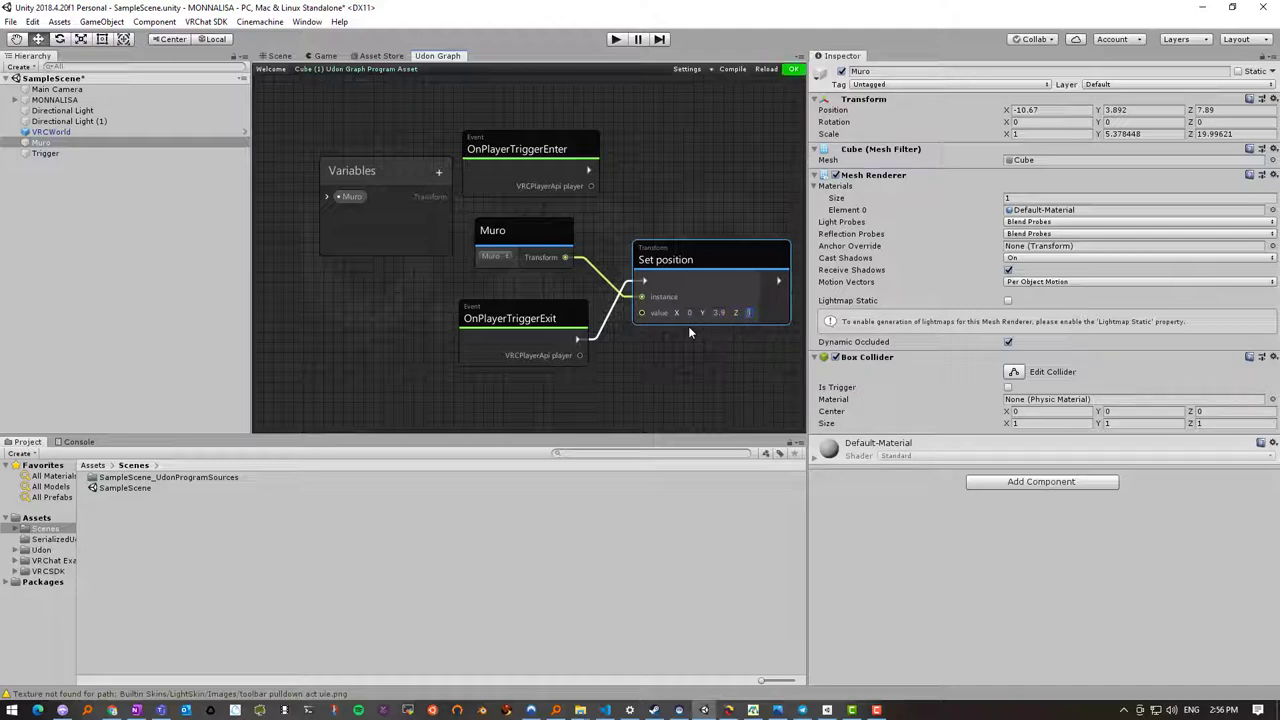
Duplicate the Set position node and move the connected original down beside the OnPlayerTriggerExit node
click(686, 251)
drag(686, 252, 690, 248)
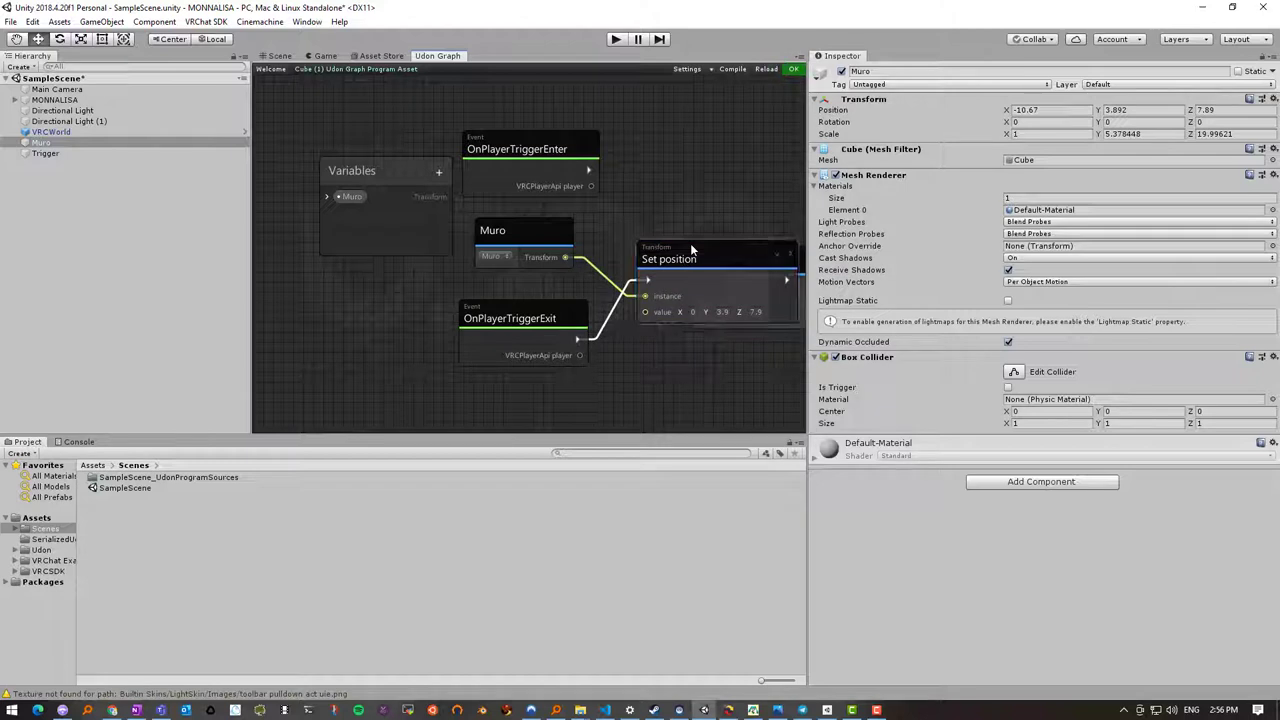
drag(740, 250, 751, 317)
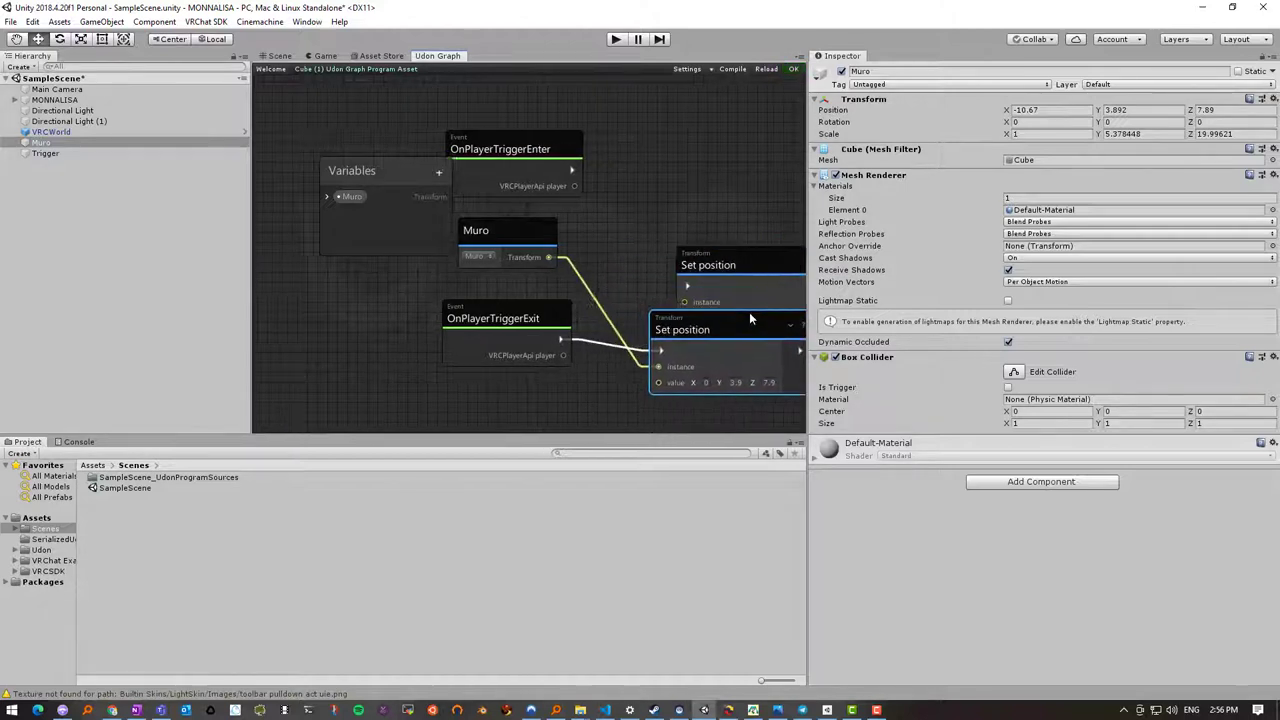
Move the unconnected Set position copy up beside OnPlayerTriggerEnter and connect Muro's Transform output and the event's flow to it
key(ctrl+d)
drag(733, 246, 688, 175)
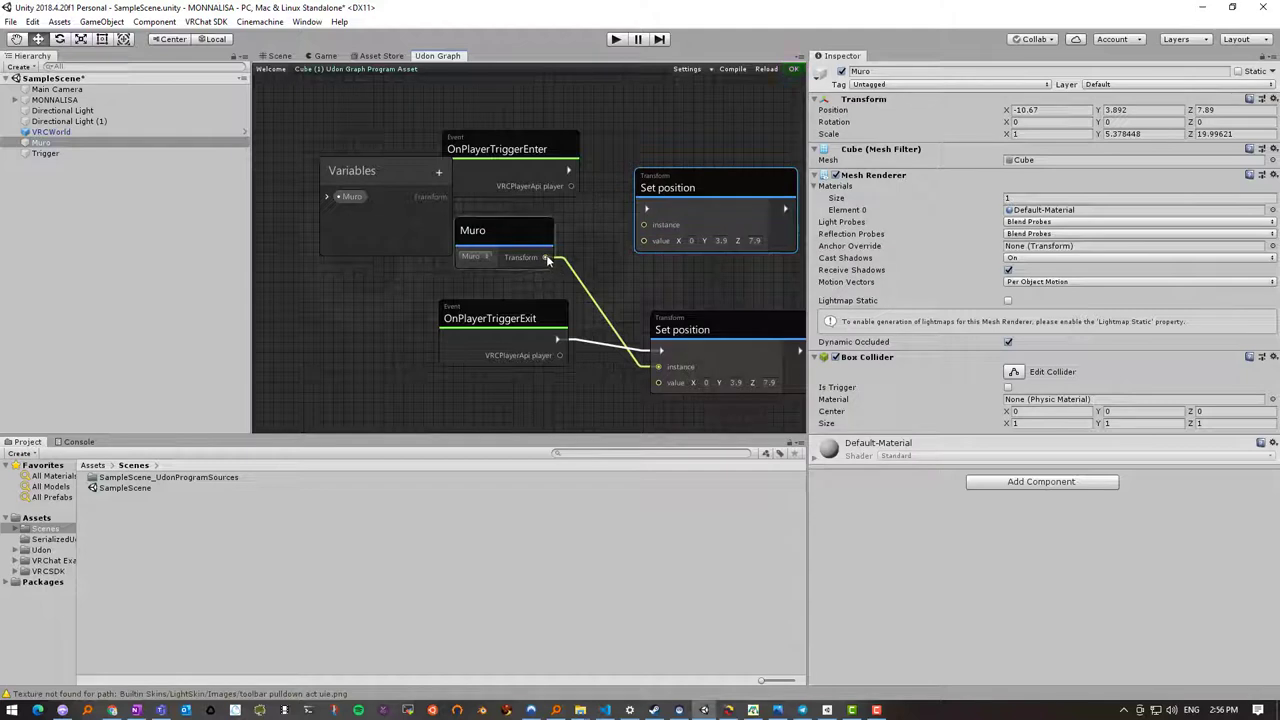
drag(545, 257, 644, 224)
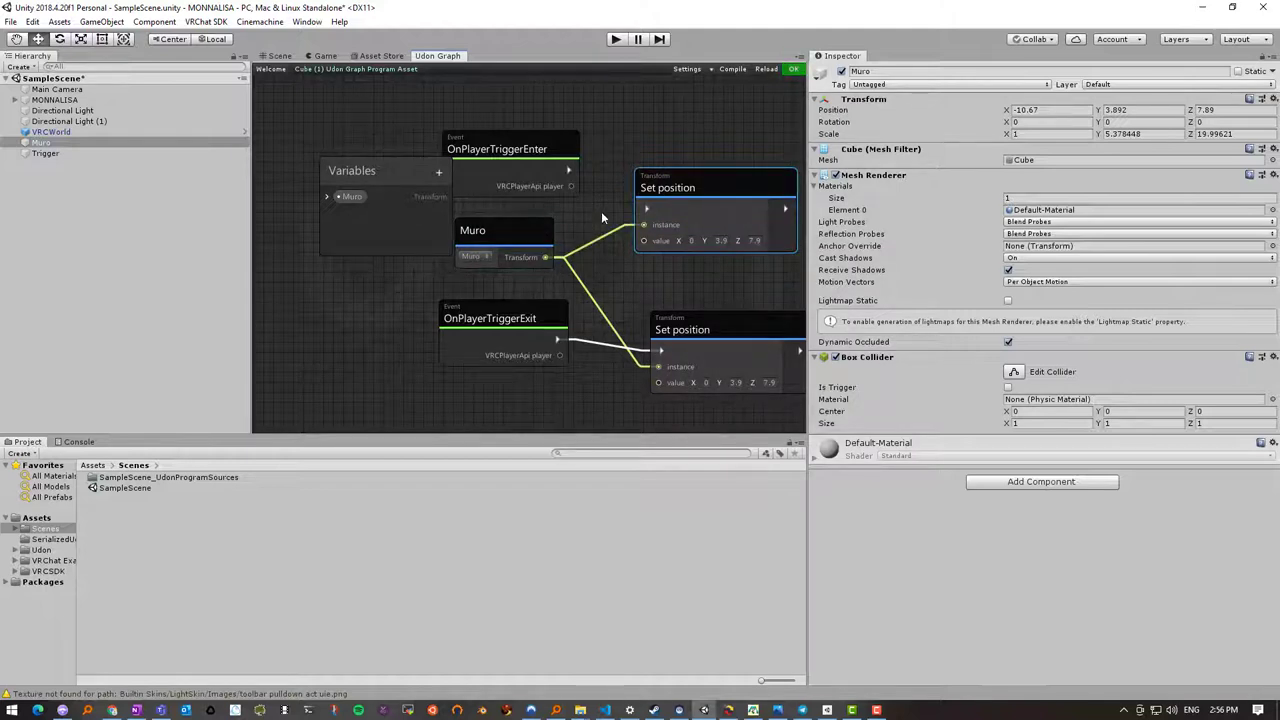
drag(570, 170, 646, 209)
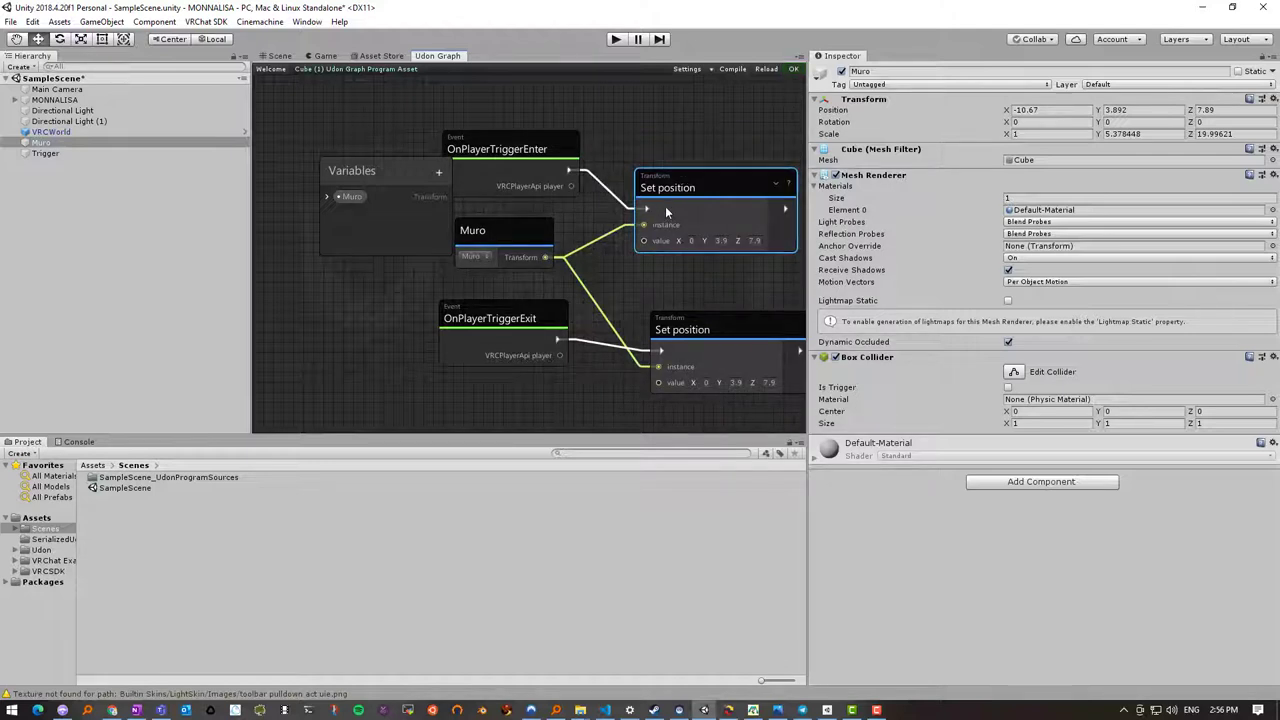
Try lowering the Muro wall in the scene to about Y -1.38, and raise it back to about Y 4.53
click(279, 57)
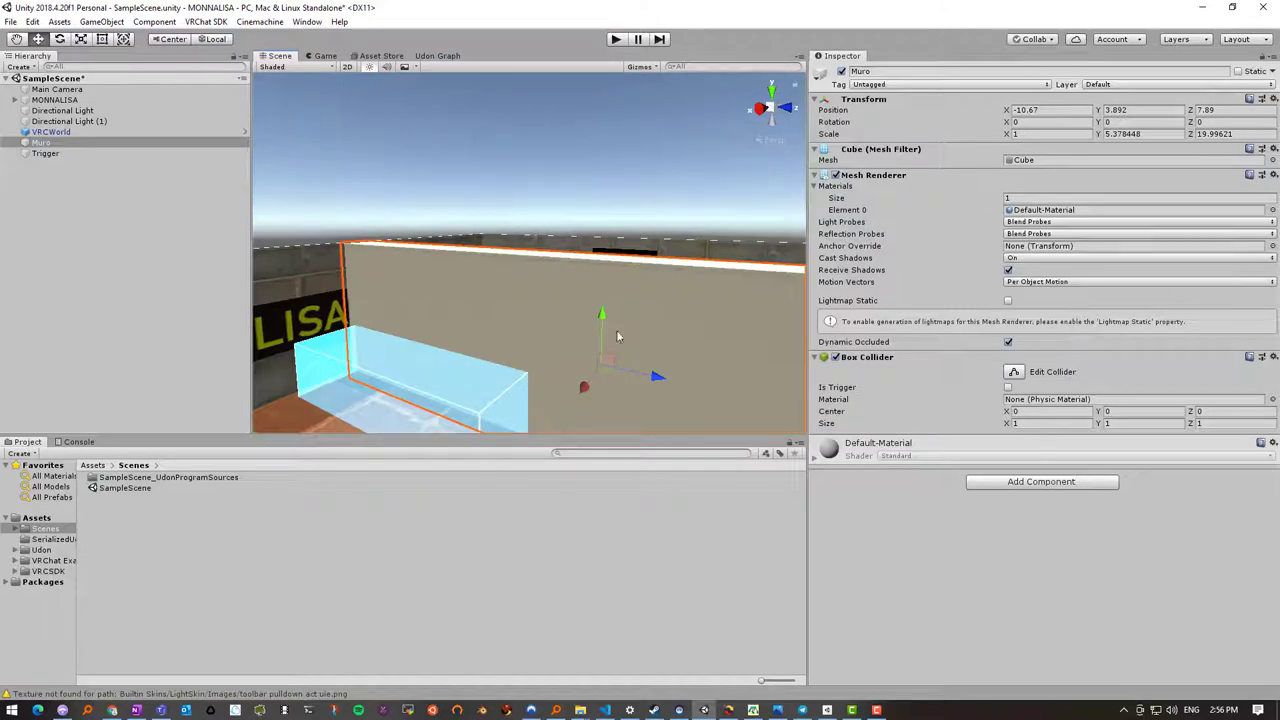
scroll(610, 327, down, 8)
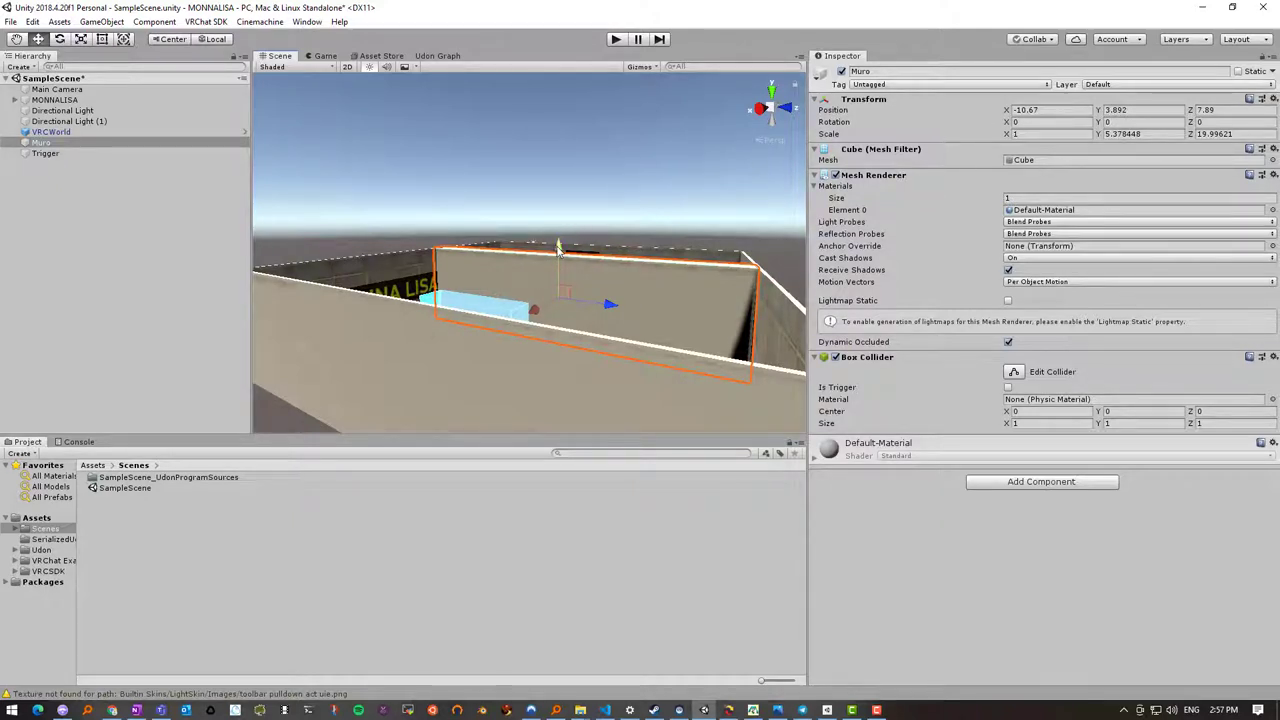
drag(558, 247, 557, 332)
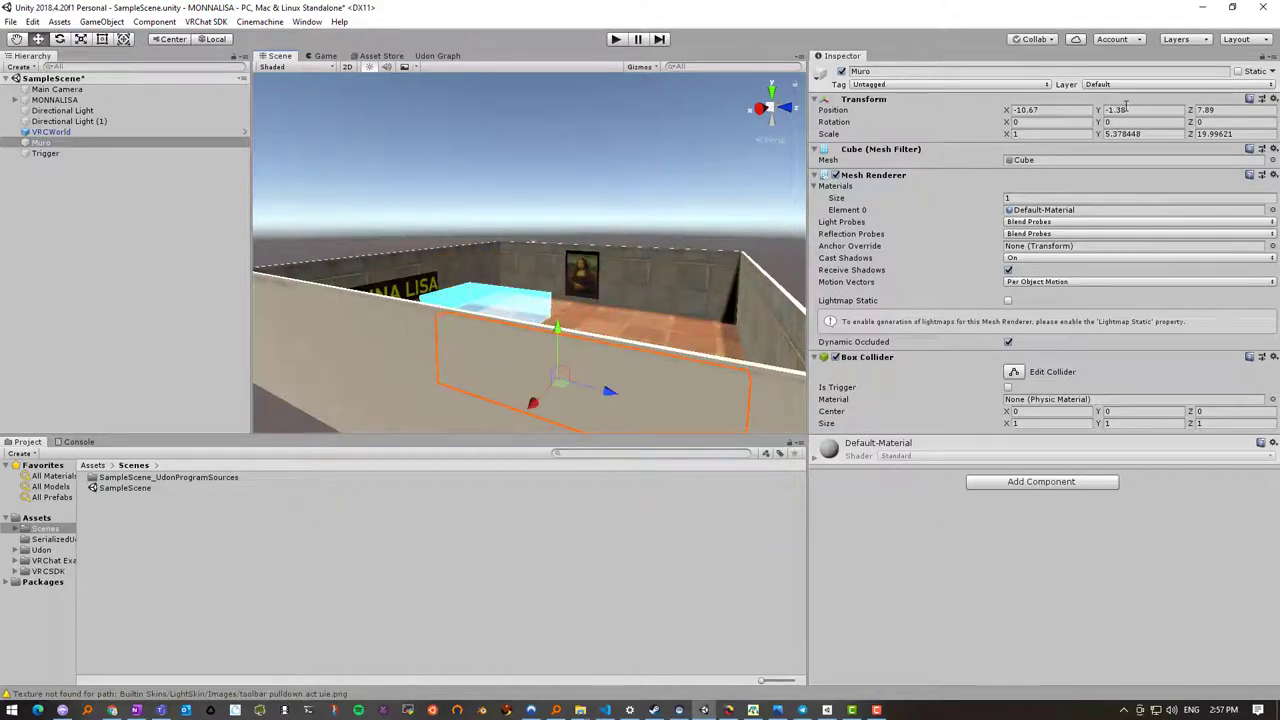
click(449, 56)
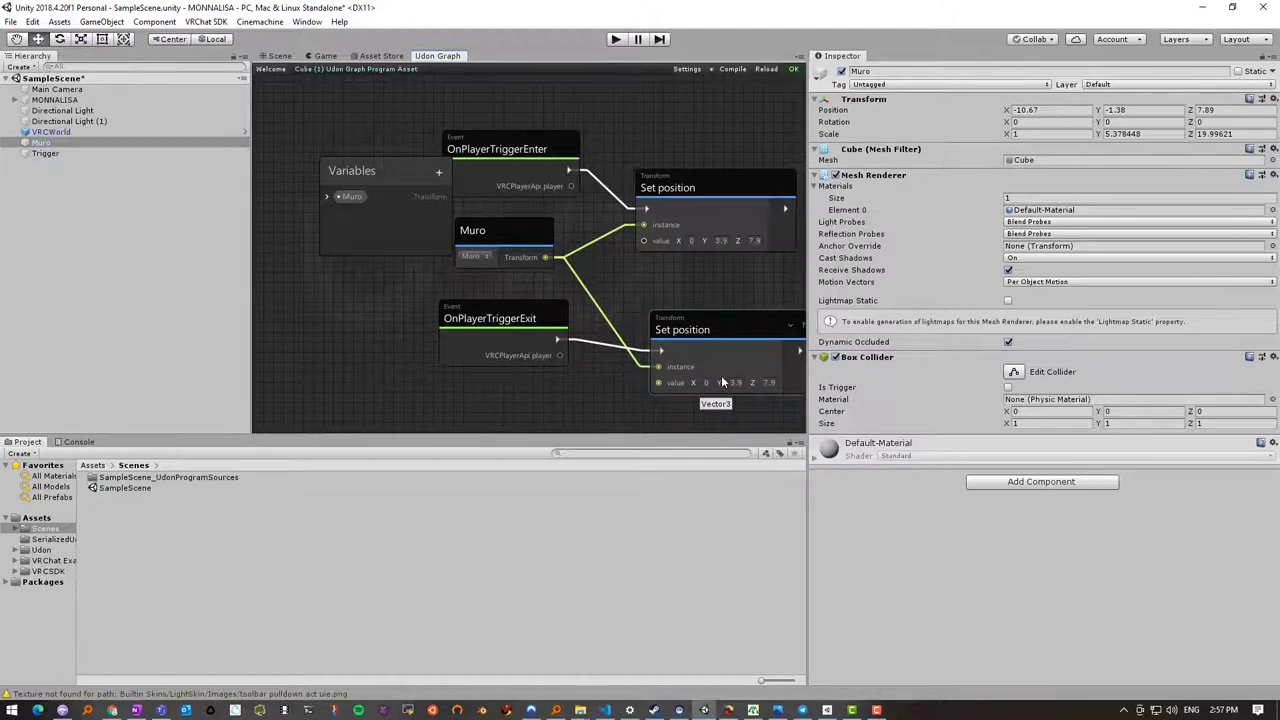
click(272, 57)
drag(558, 330, 568, 240)
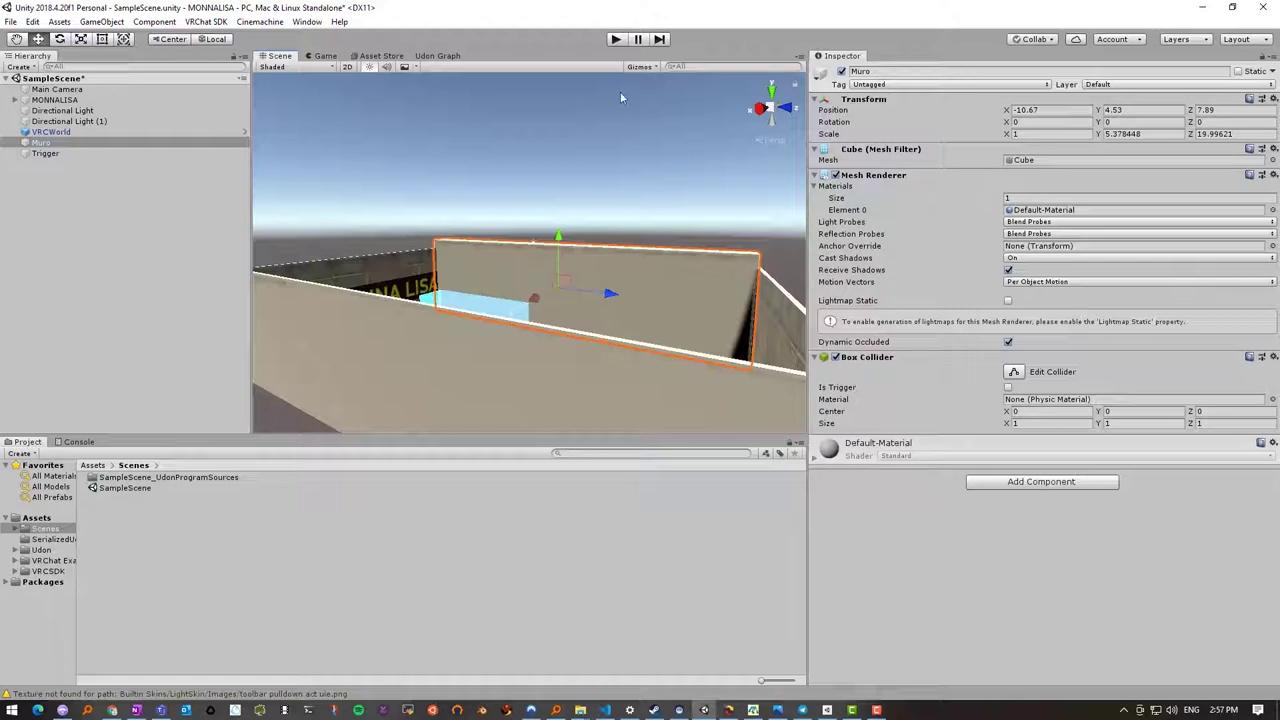
Set the X value of the Set position node connected to OnPlayerTriggerExit to -10.67
click(437, 56)
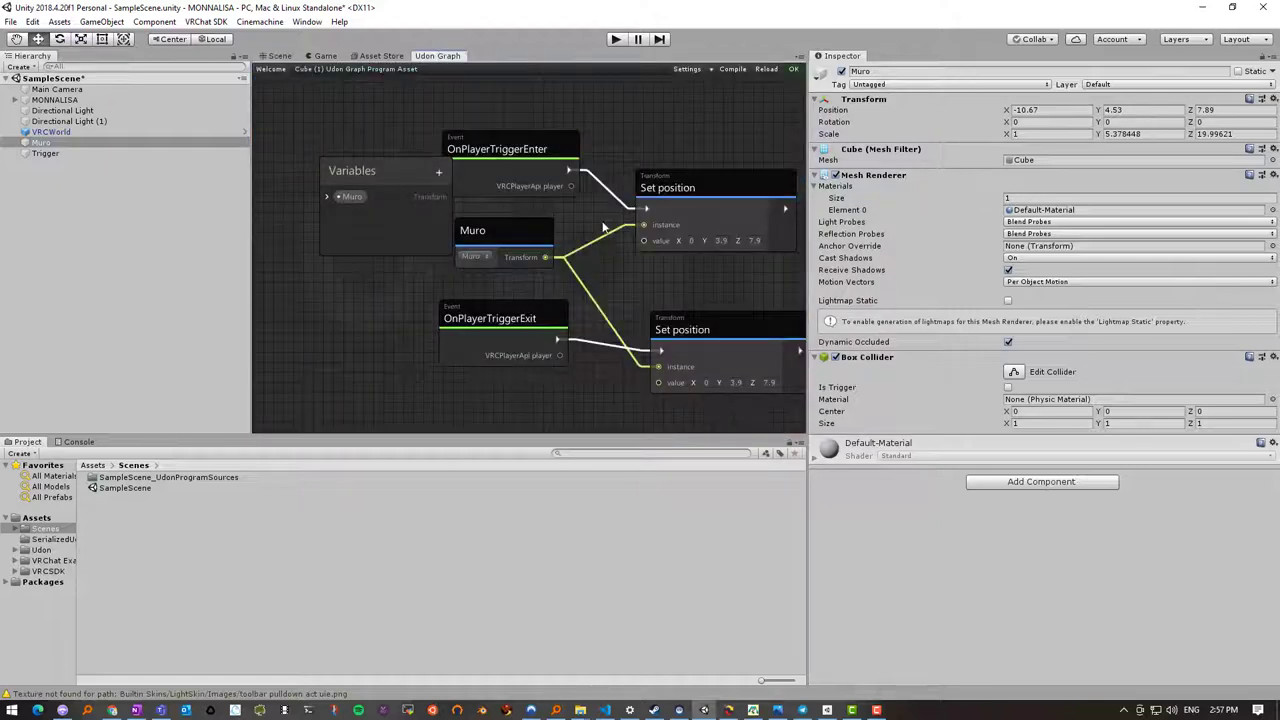
click(706, 383)
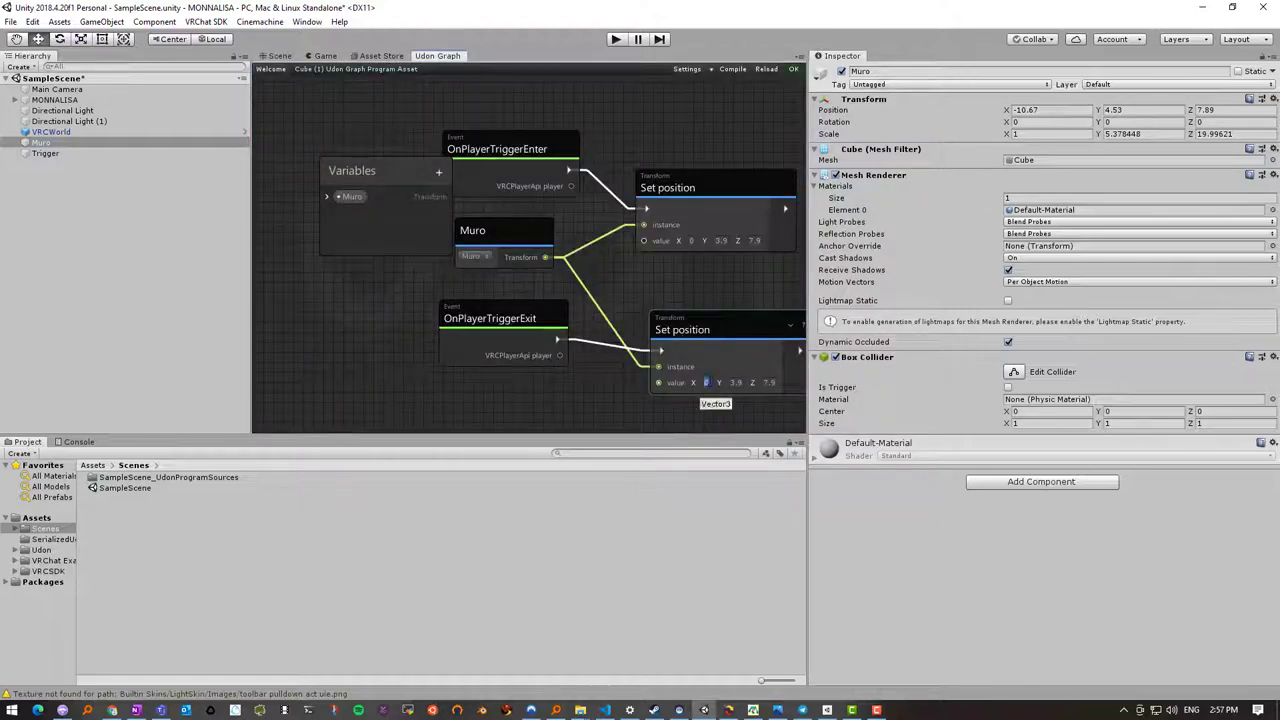
text(10)
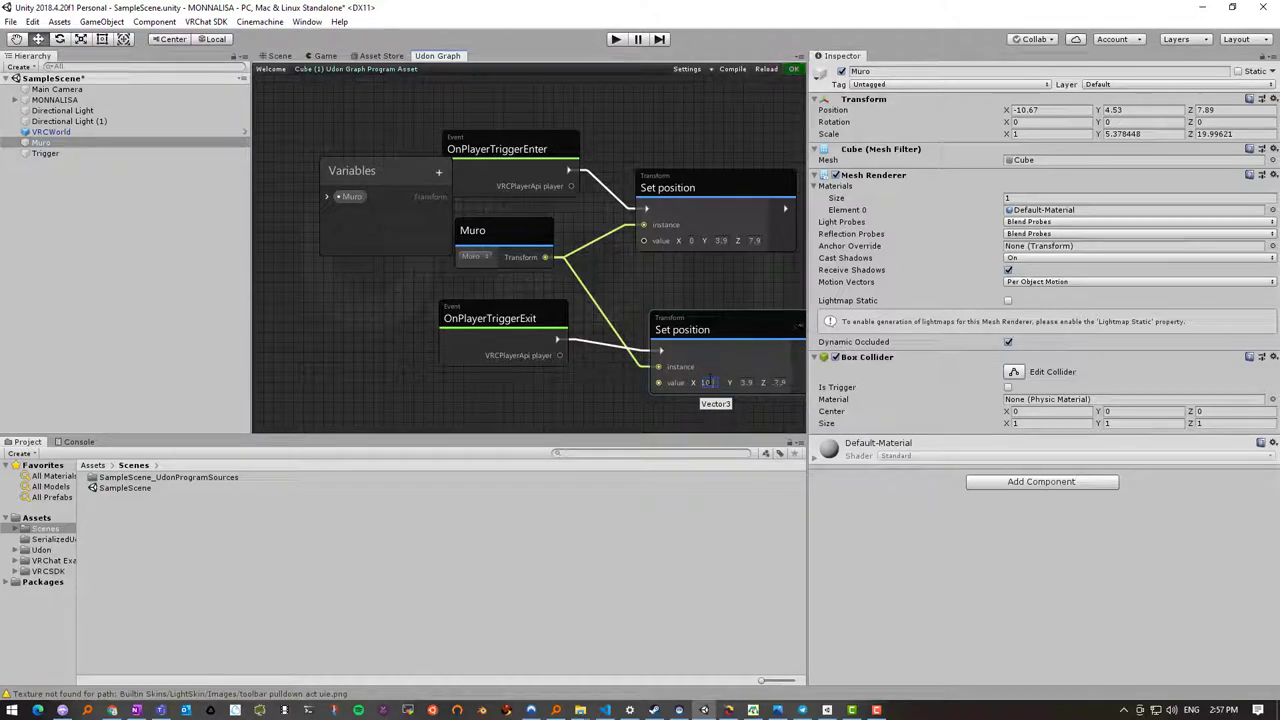
text(.67)
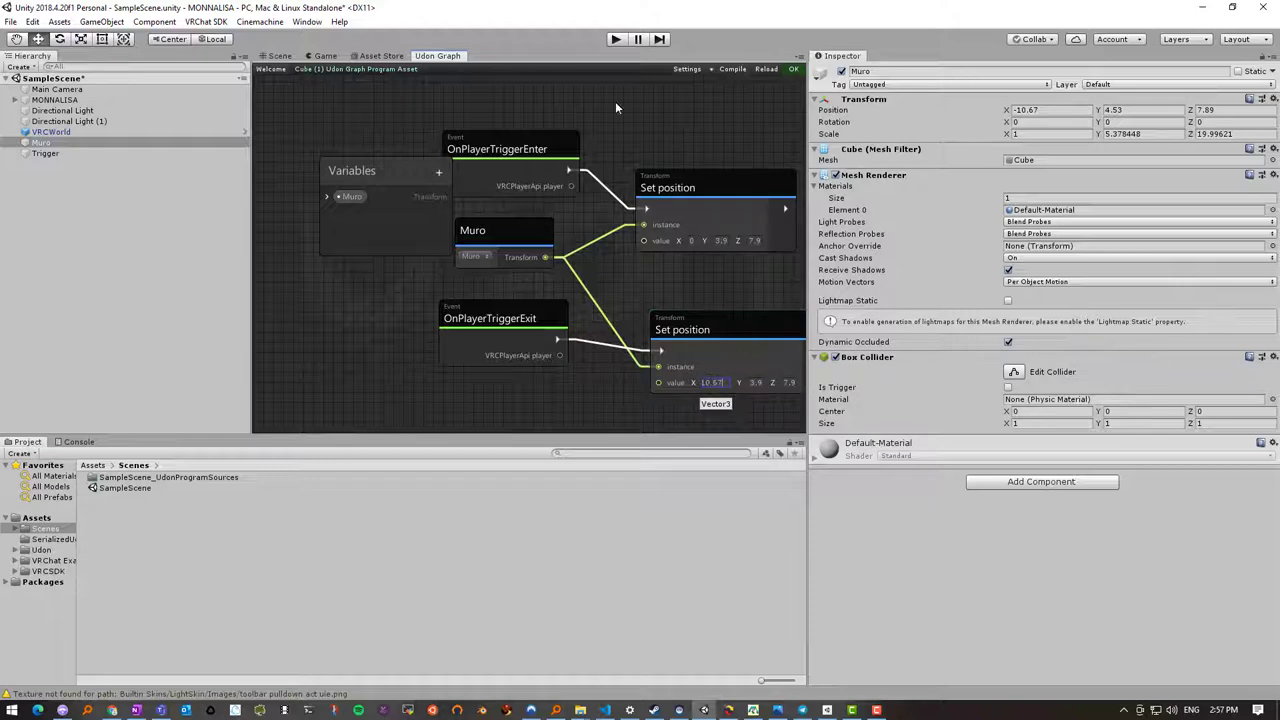
Test the wall's movement by lowering Muro to about Y -1.98 and raising it to about Y 4.2
click(279, 56)
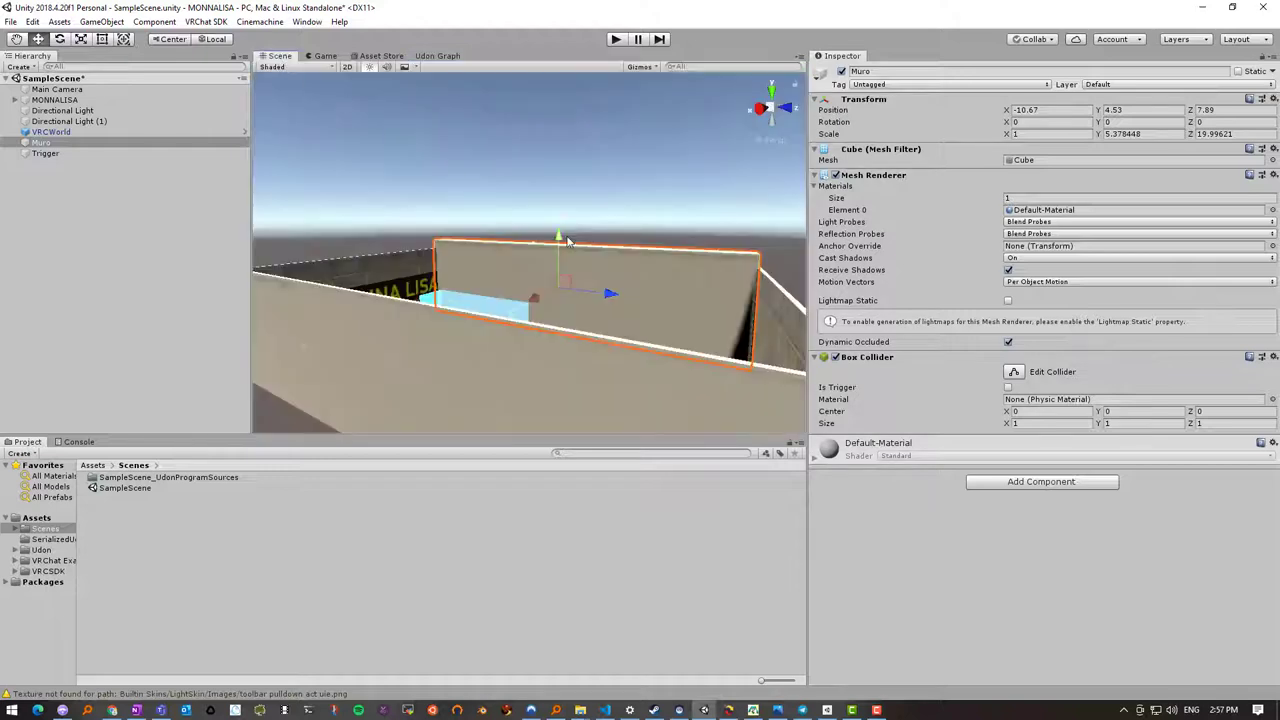
drag(560, 242, 566, 337)
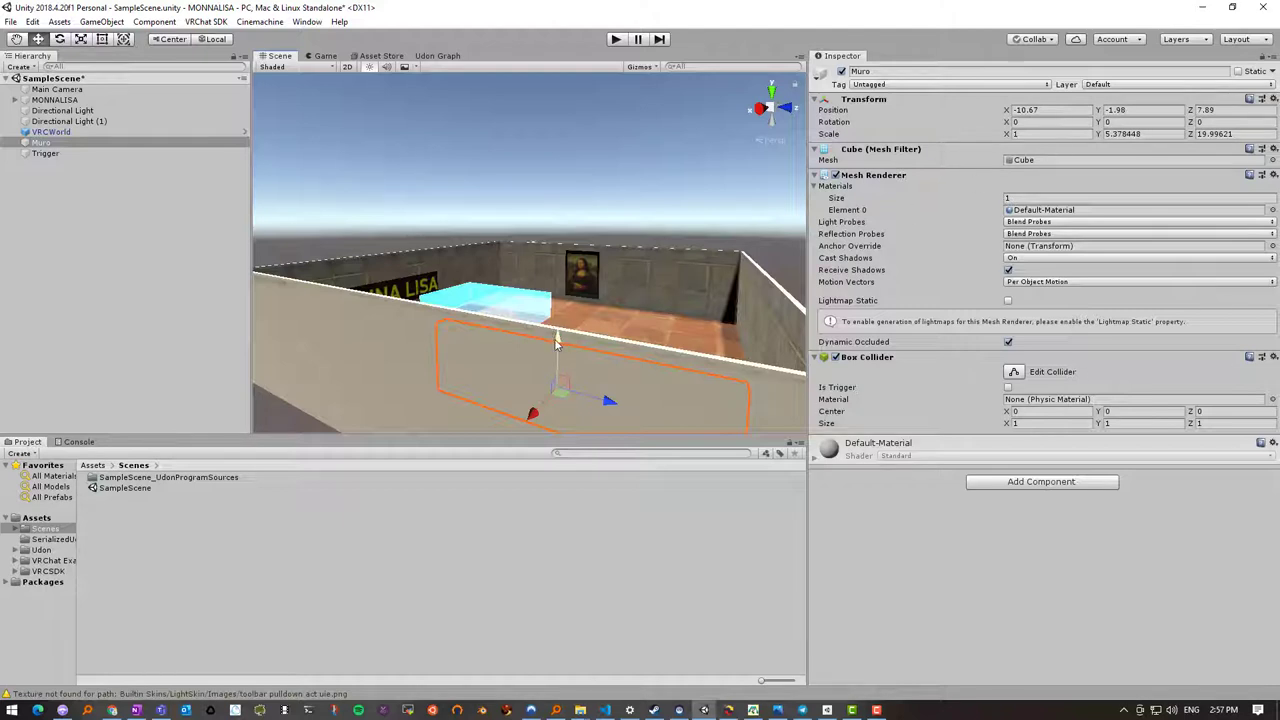
drag(558, 345, 584, 254)
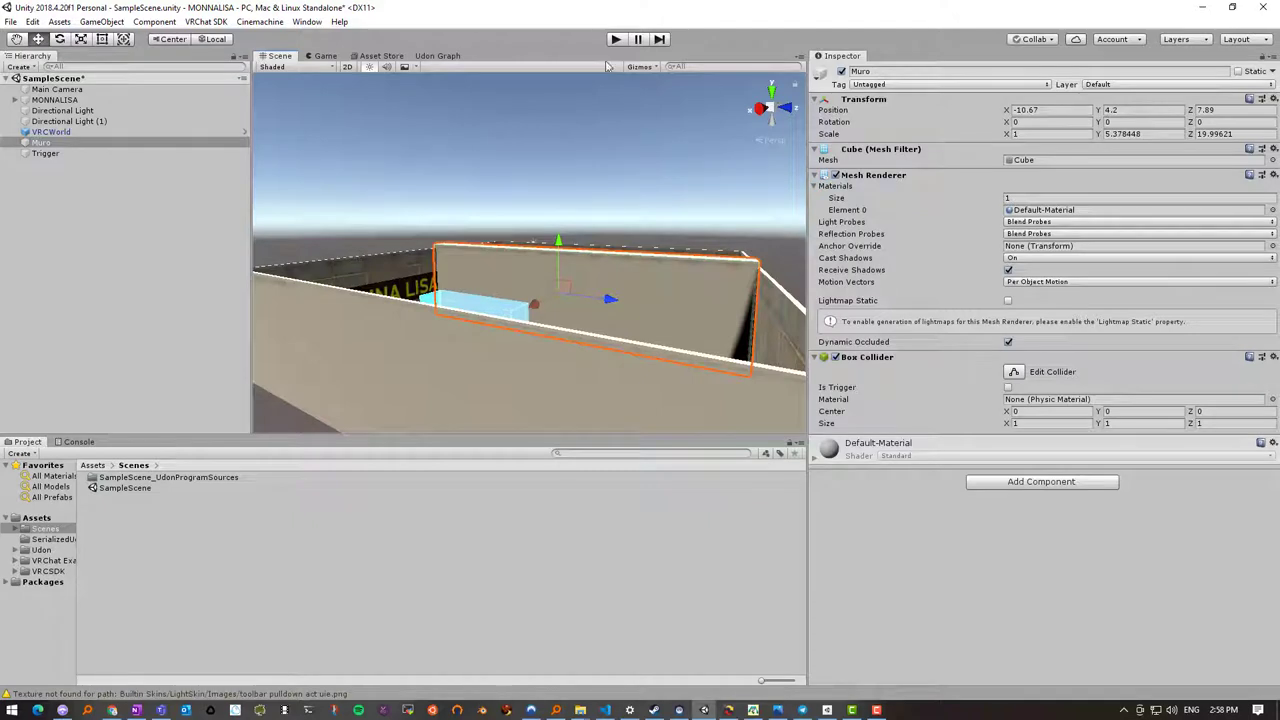
Set the X value of the Set position node connected to OnPlayerTriggerEnter to -10.67
click(437, 56)
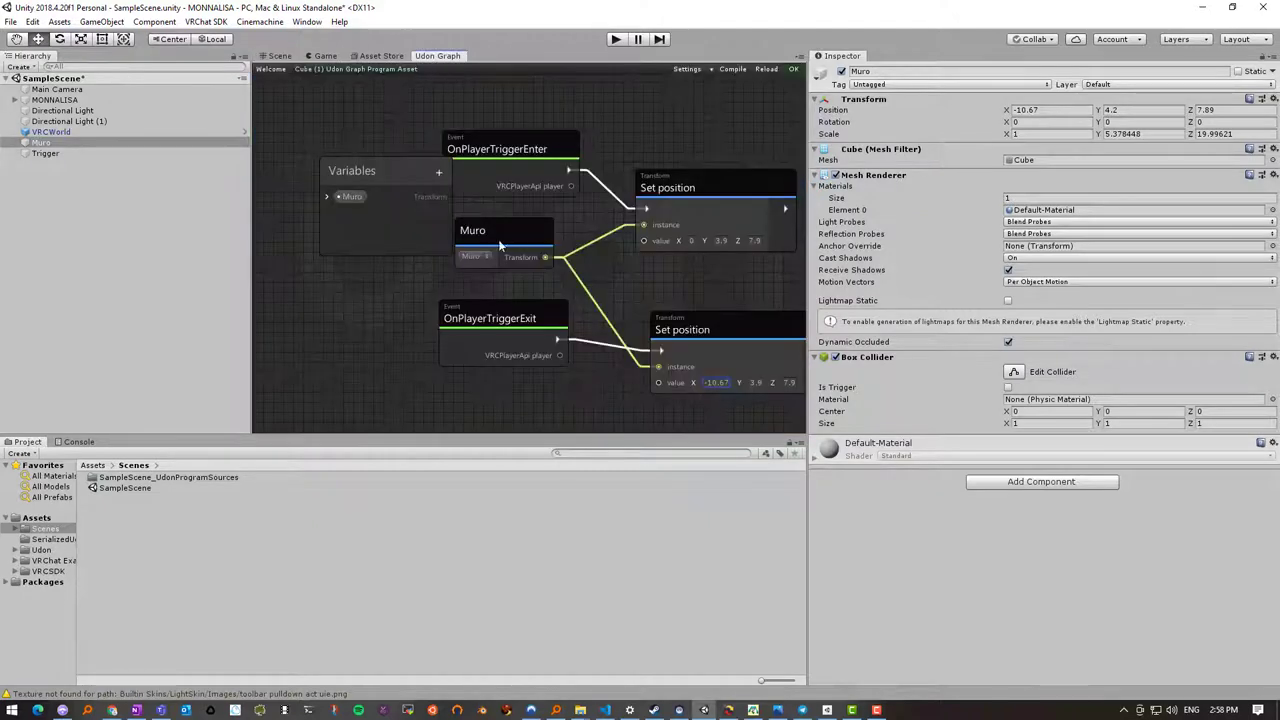
click(691, 241)
text(-1)
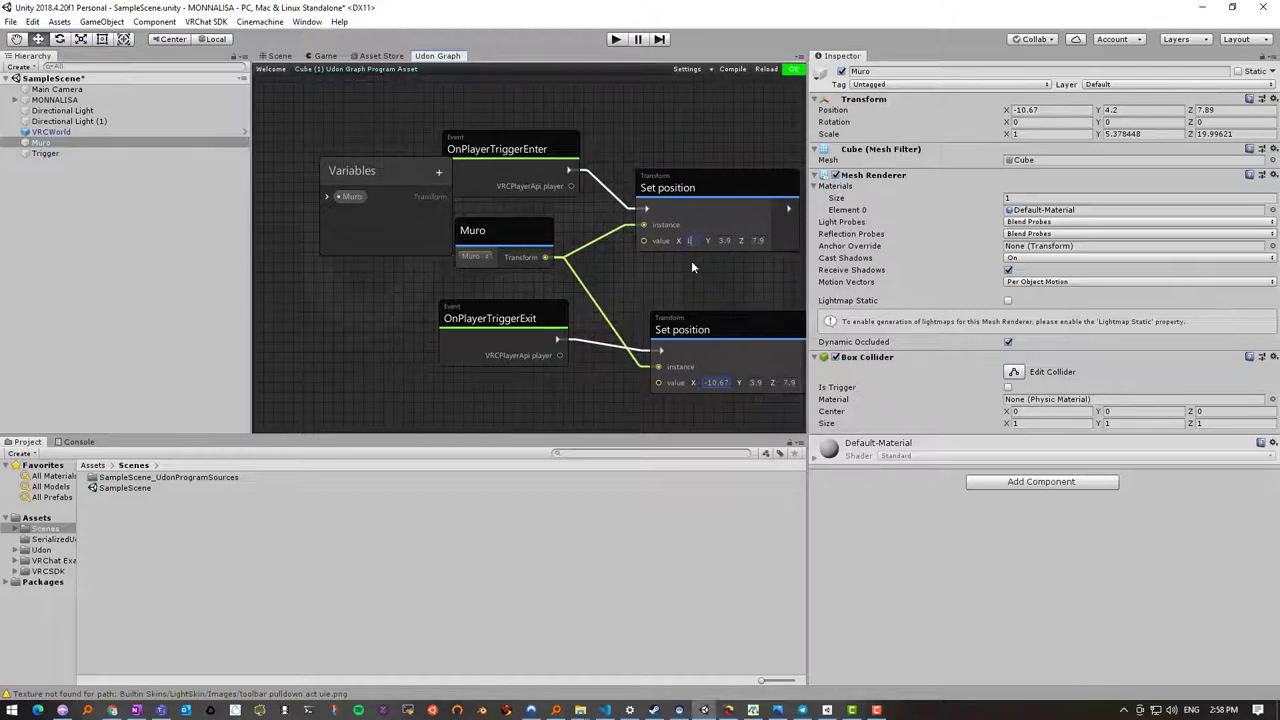
text(0.67)
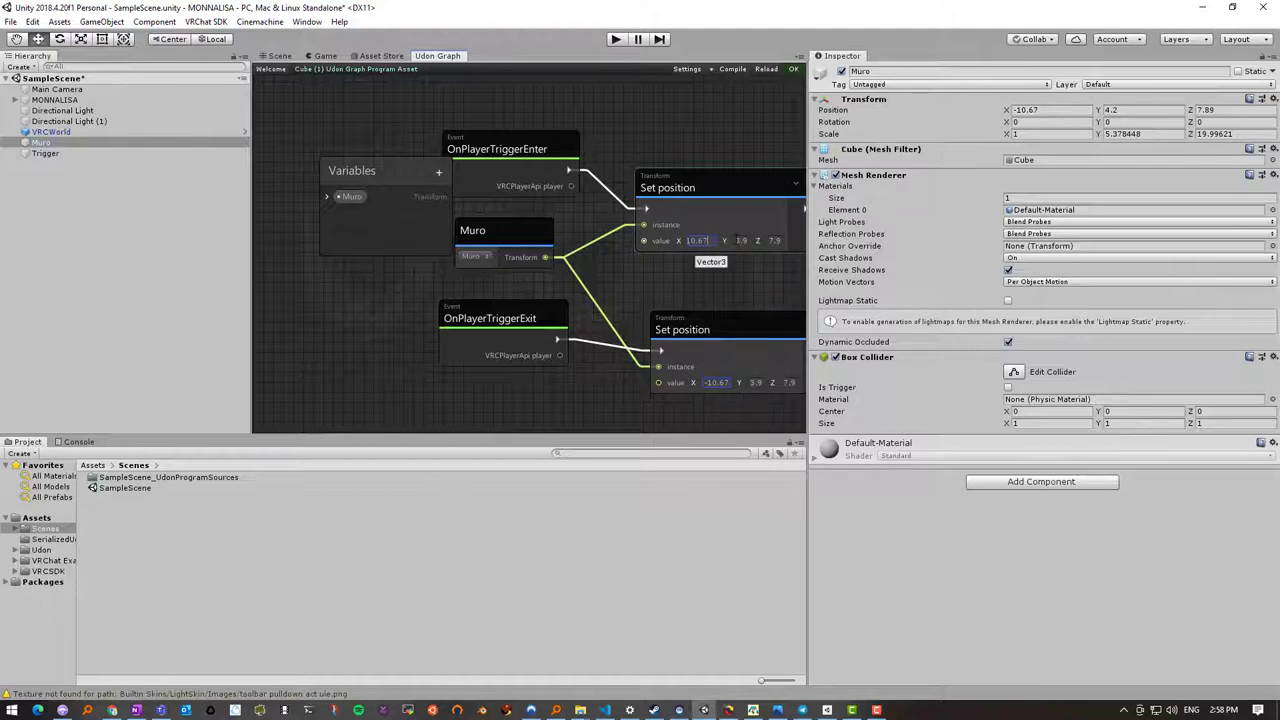
Lower Muro in the scene to about Y -2.75 as a reference, and set the OnPlayerTriggerEnter Set position node's Y value to -3
click(279, 56)
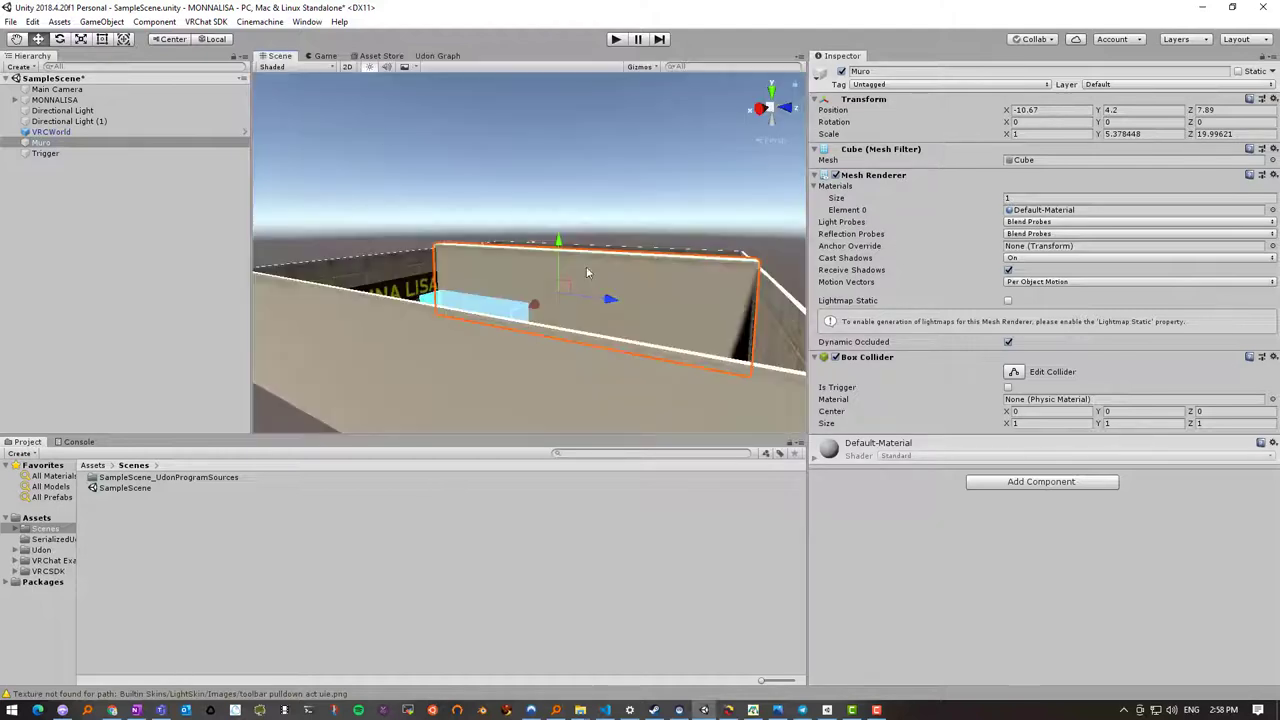
drag(557, 246, 580, 351)
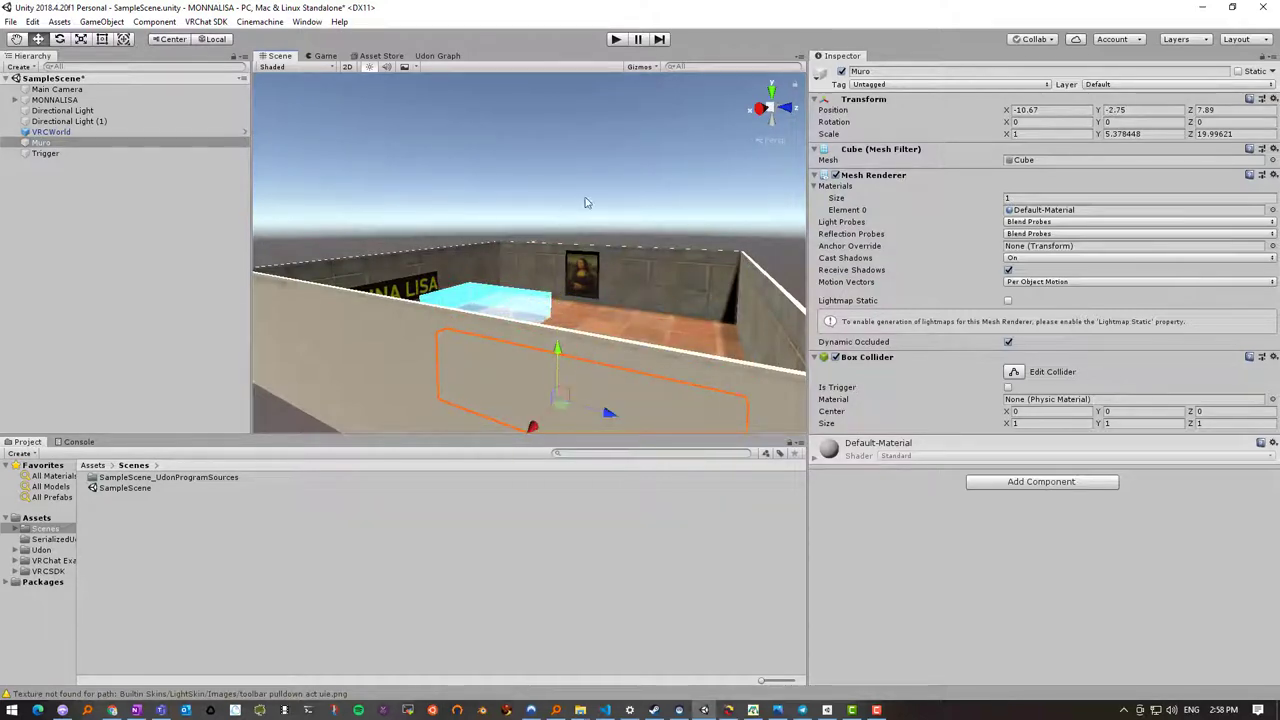
click(437, 56)
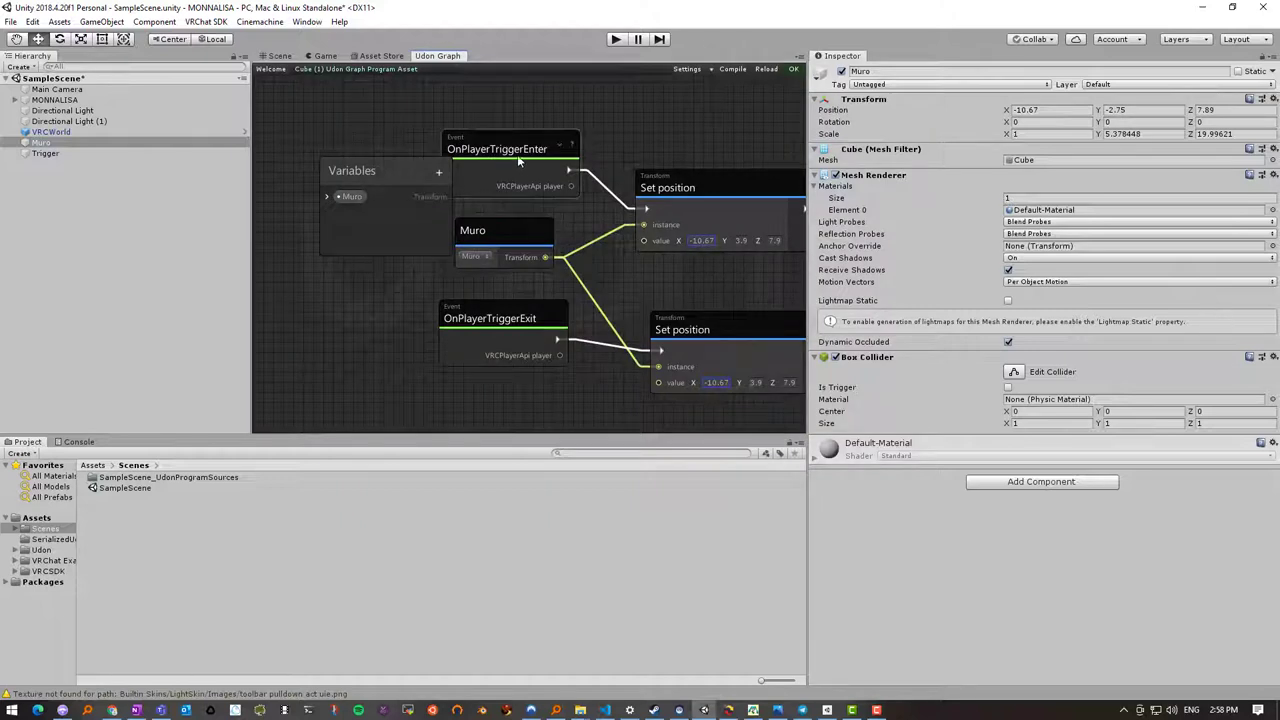
click(740, 240)
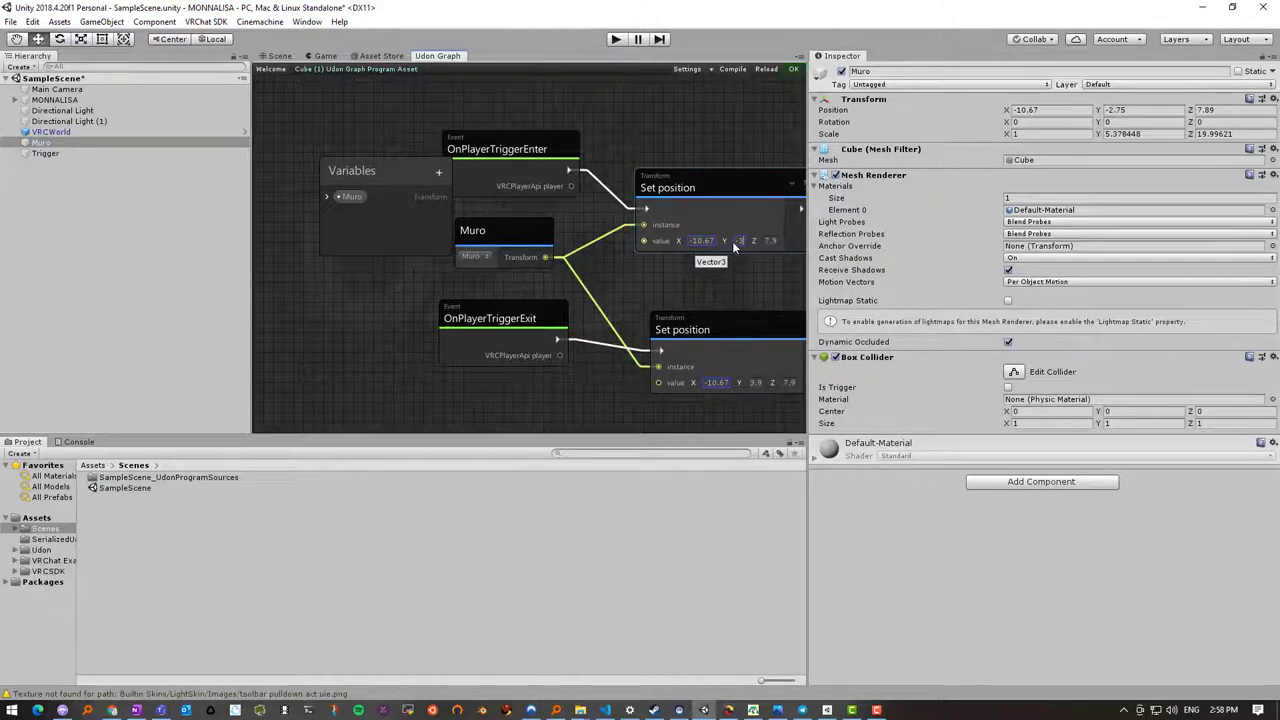
key(Tab)
Raise the Muro wall in the scene to about Y 3.82 so that it closes off the room again
click(277, 56)
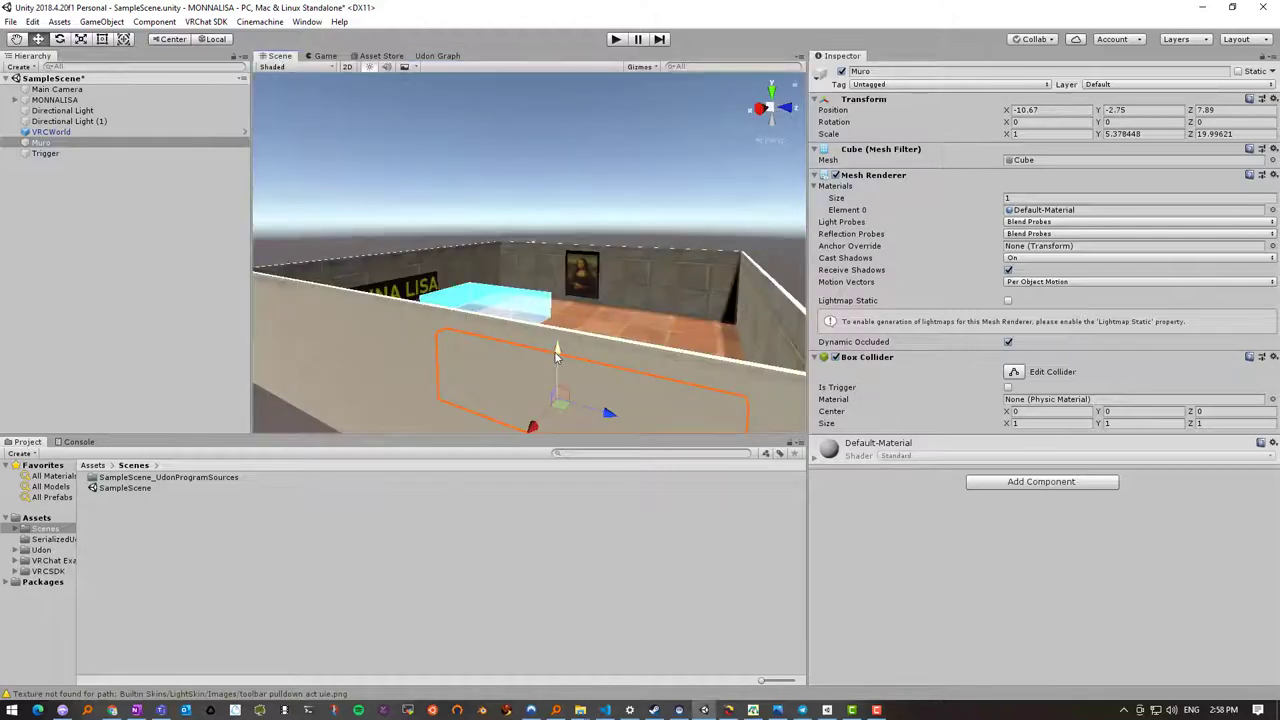
drag(557, 355, 552, 256)
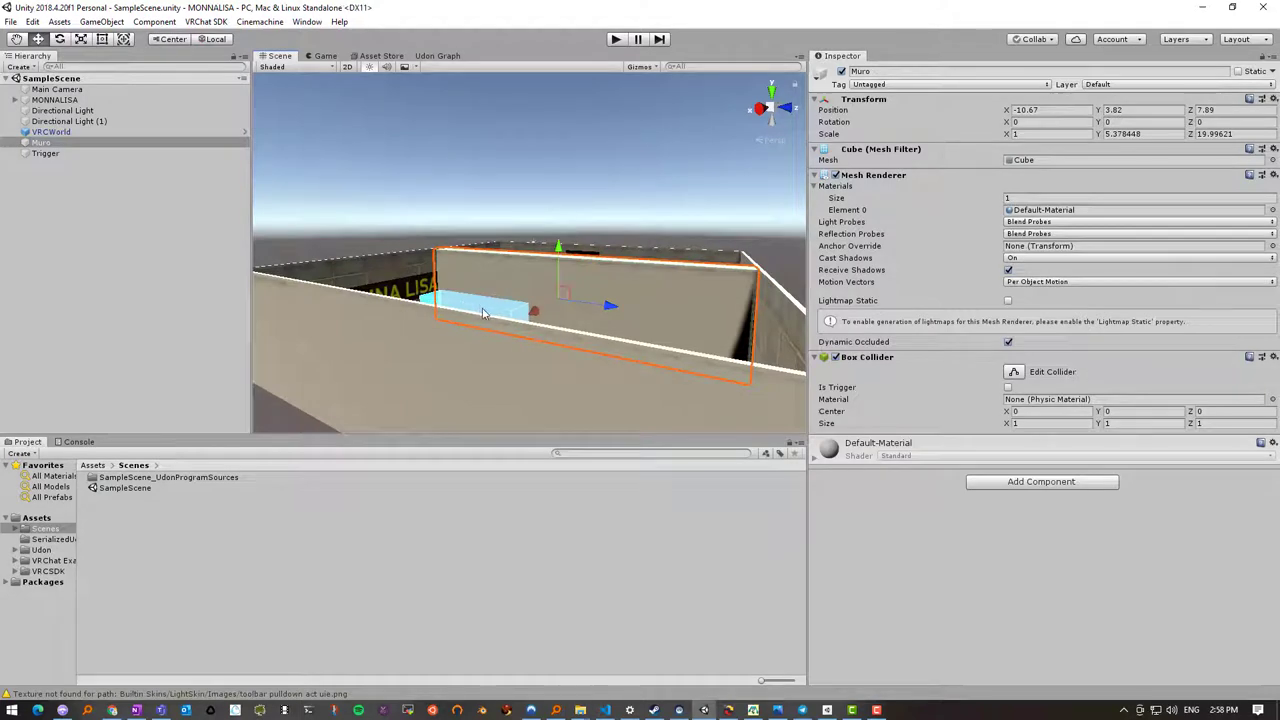
scroll(512, 320, up, 3)
scroll(512, 319, up, 2)
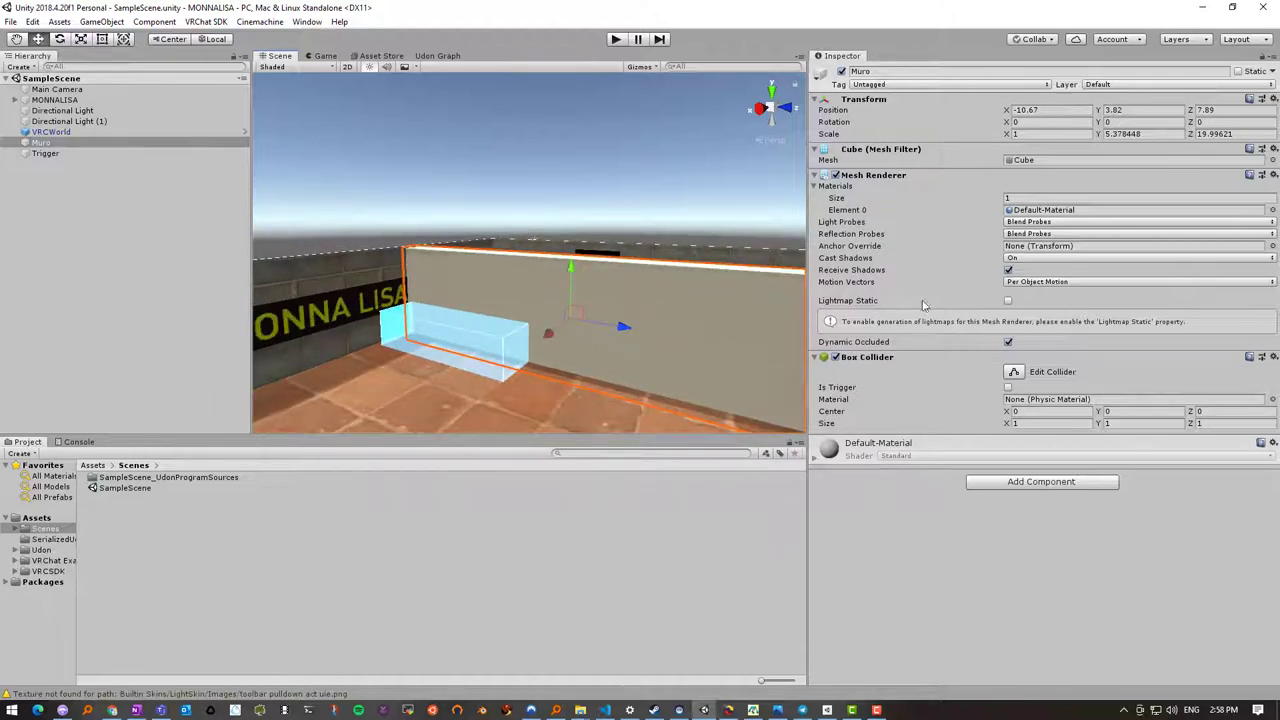
Tidy the Udon graph by moving the Variables box clear of the nodes and arranging the event, Muro and Set position nodes closer together
click(437, 55)
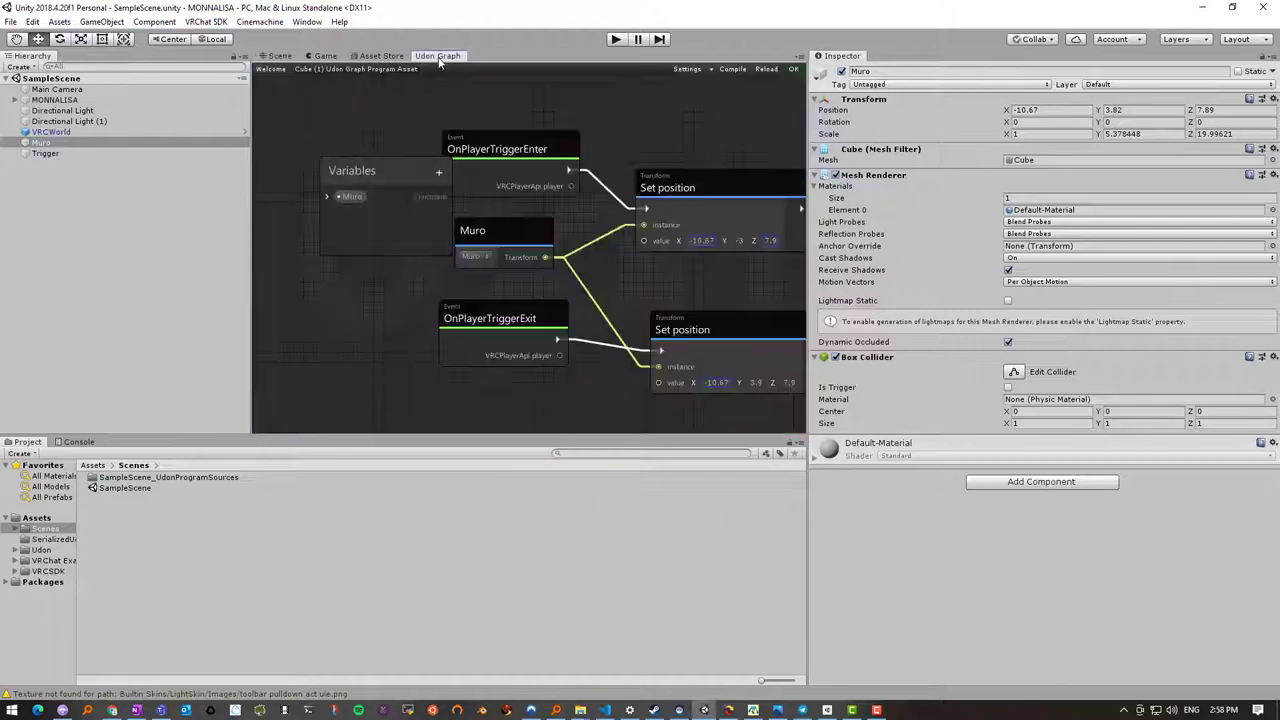
drag(389, 174, 334, 117)
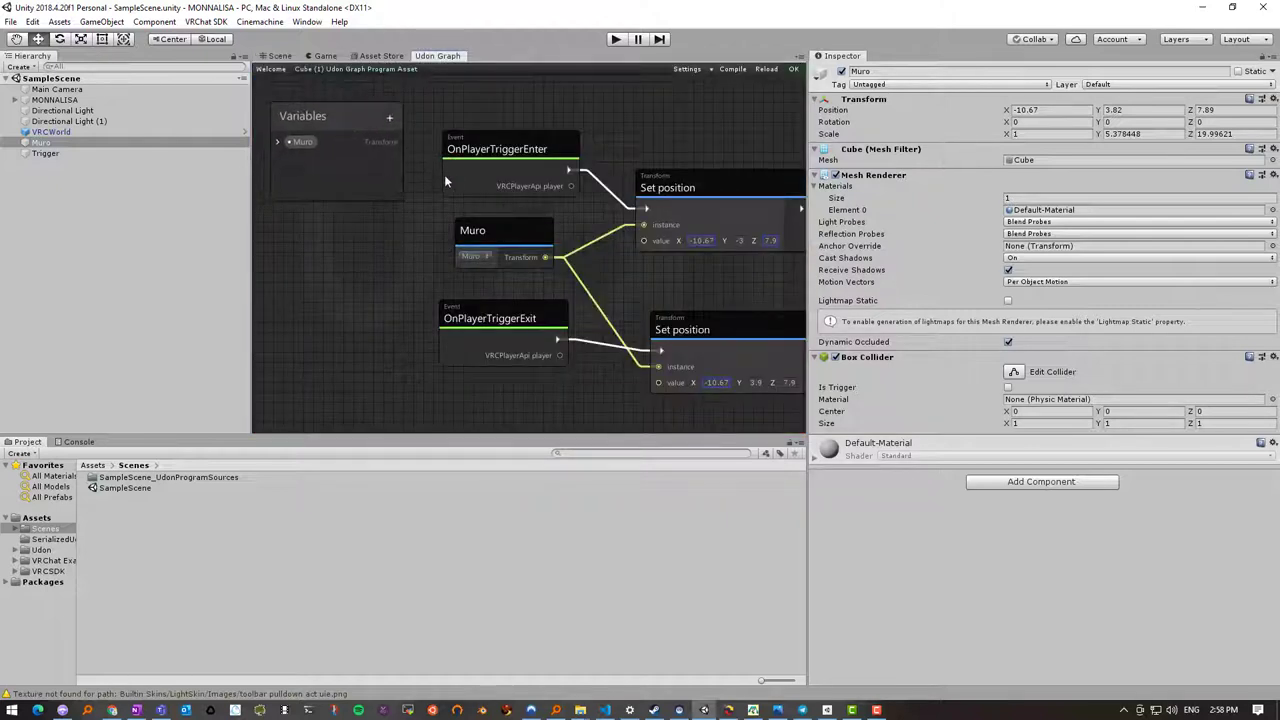
click(500, 155)
mouse_move(500, 155)
mouse_down()
mouse_move(510, 128)
mouse_move(503, 163)
mouse_up()
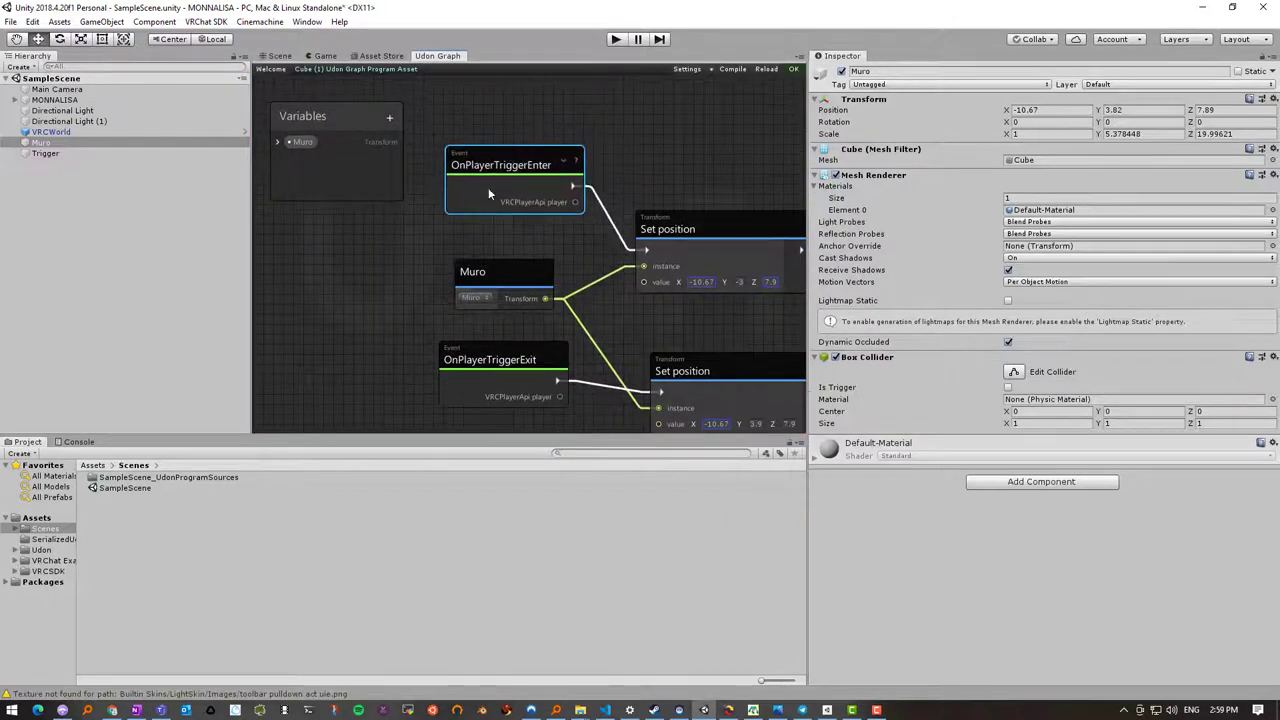
drag(701, 239, 688, 211)
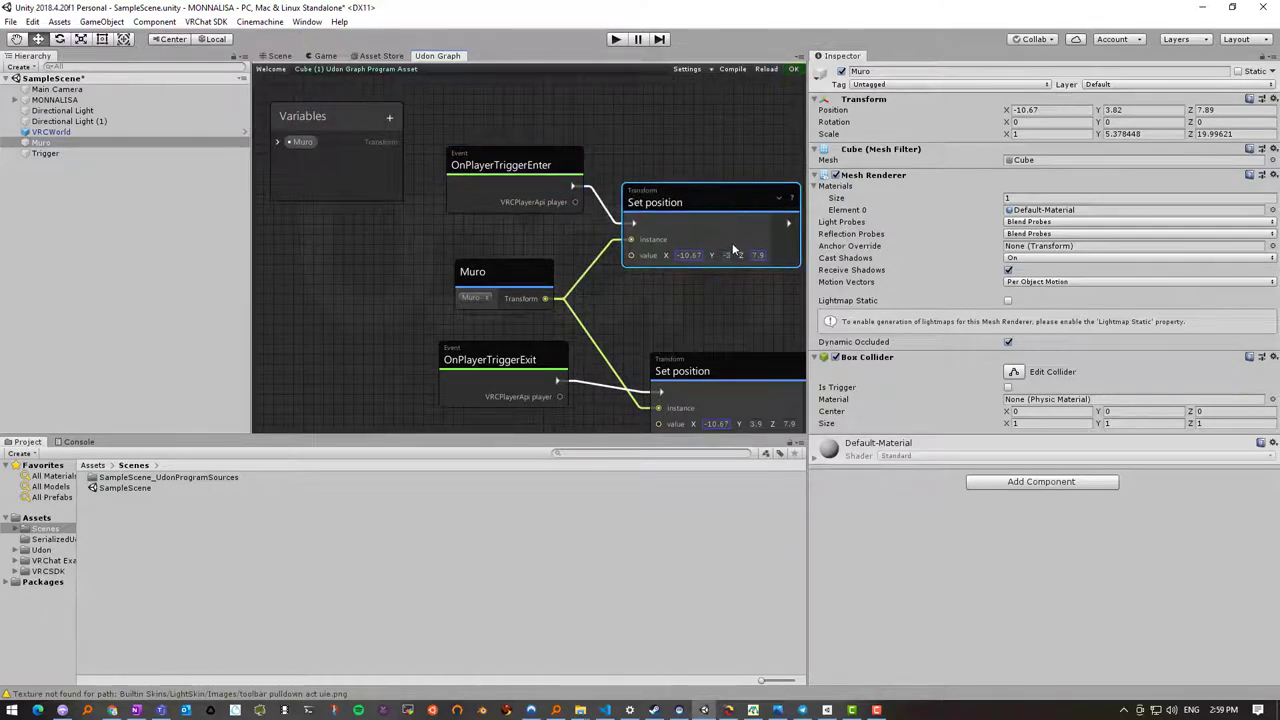
drag(522, 270, 561, 263)
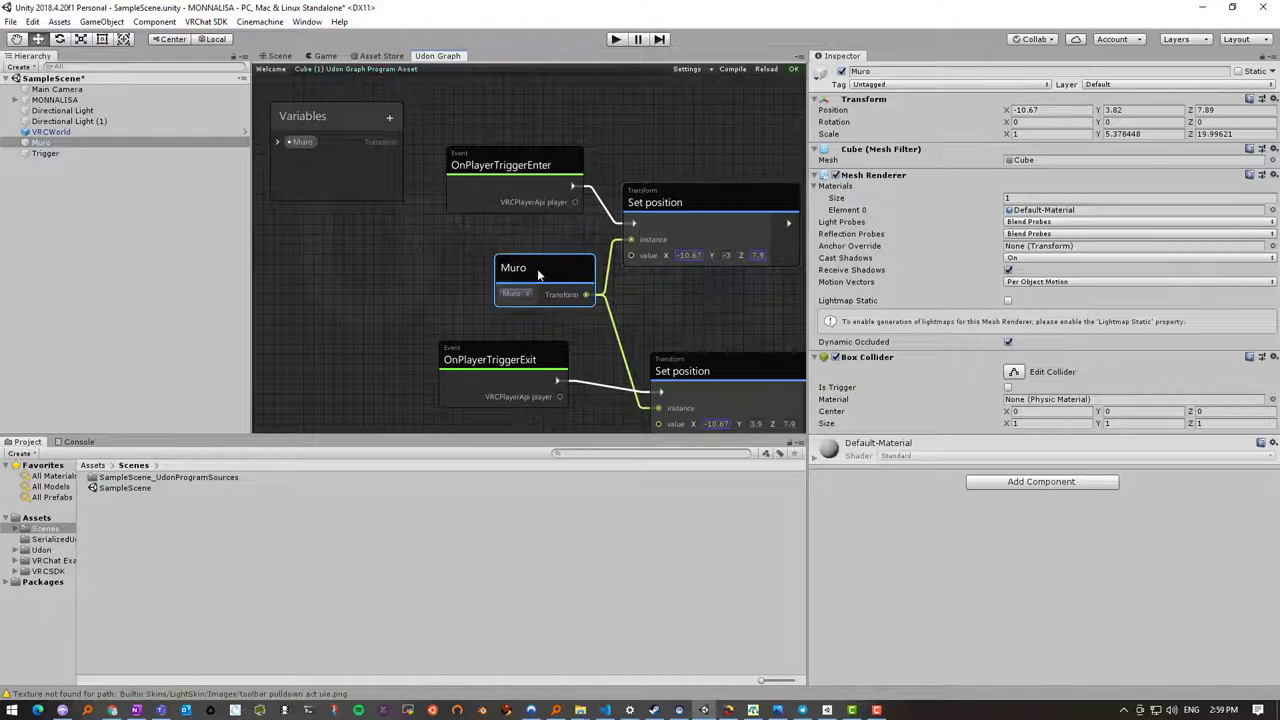
drag(539, 275, 519, 268)
drag(659, 371, 634, 337)
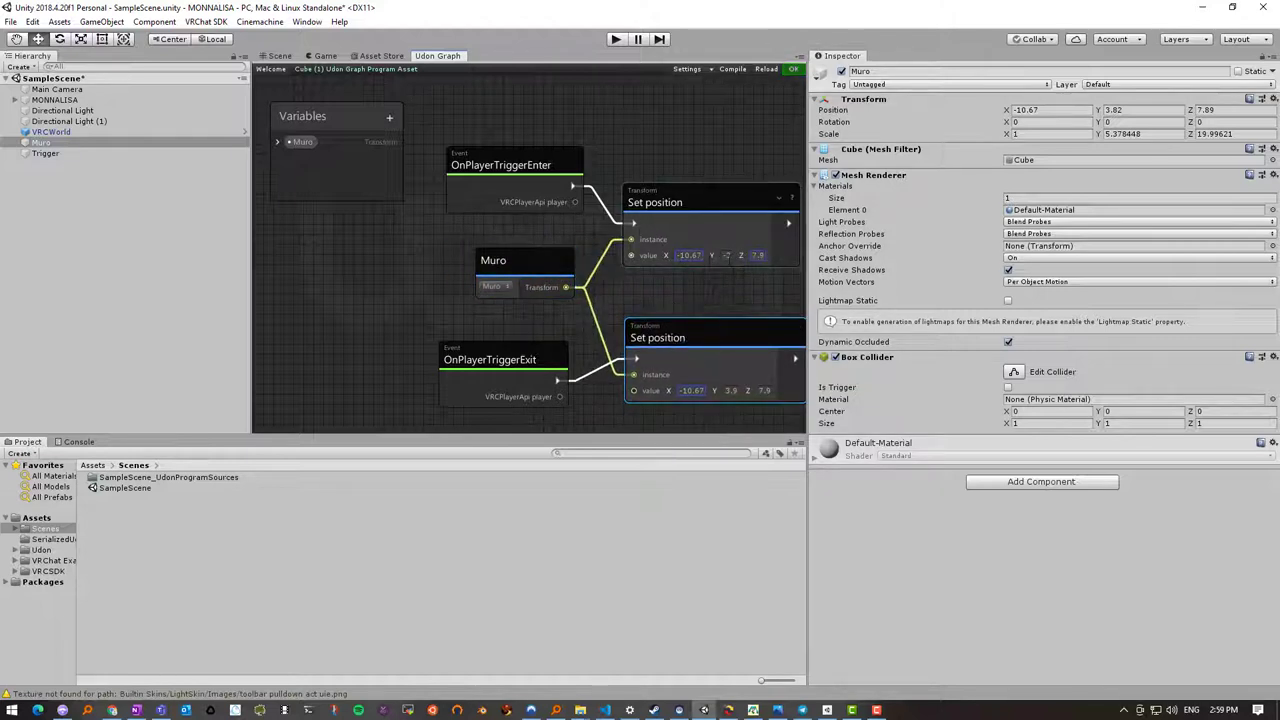
mouse_move(531, 340)
mouse_down()
mouse_move(511, 318)
mouse_move(551, 346)
mouse_up()
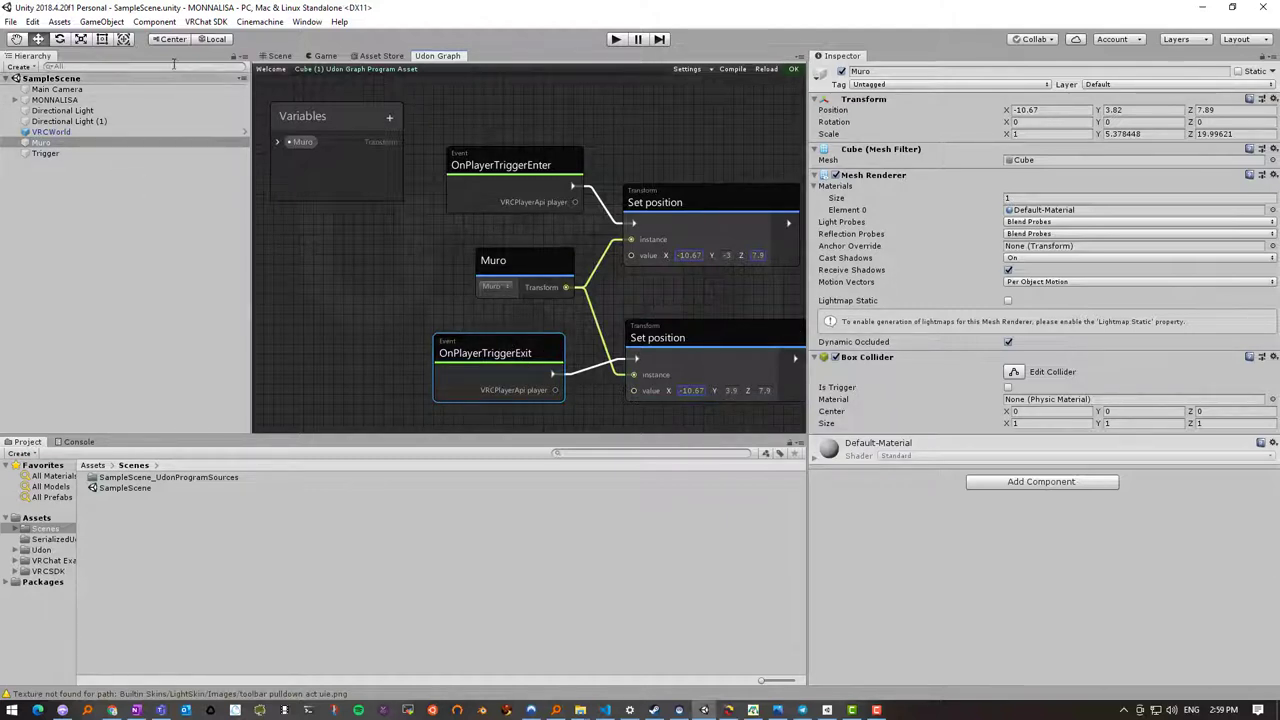
Build the world and launch it as a local test in the VRChat client using the SDK's Build & Test
click(210, 22)
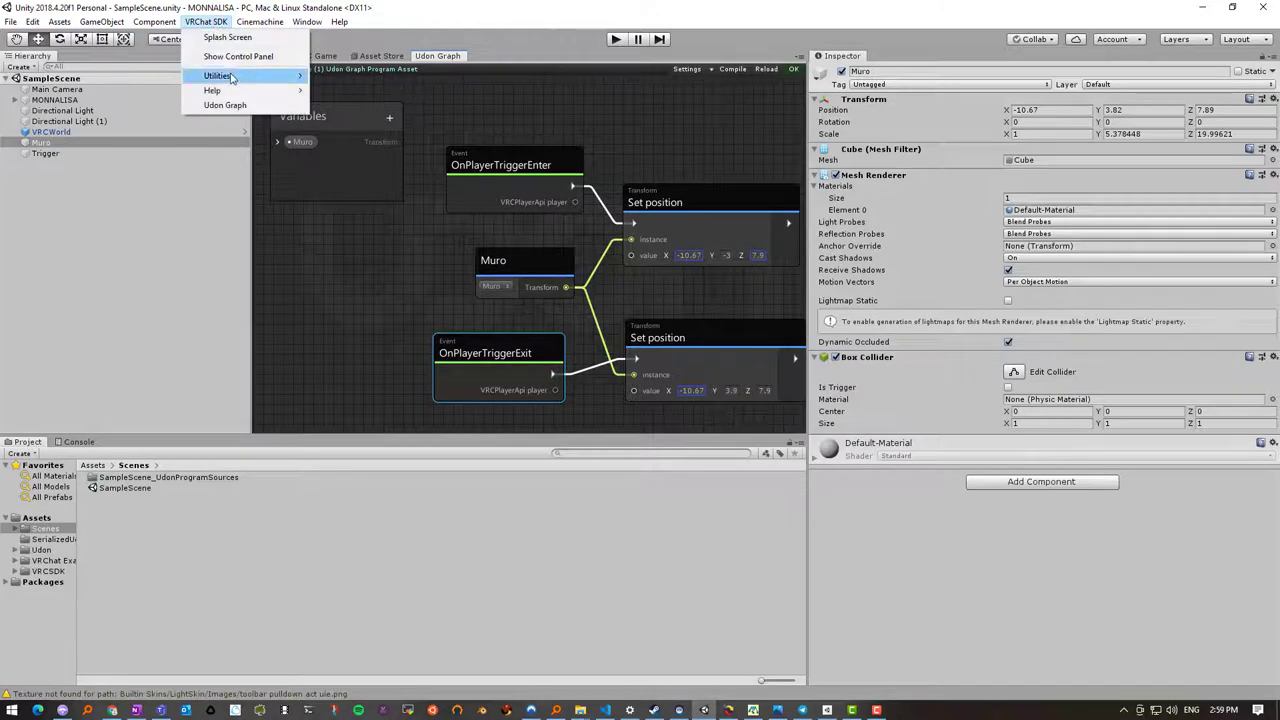
click(238, 56)
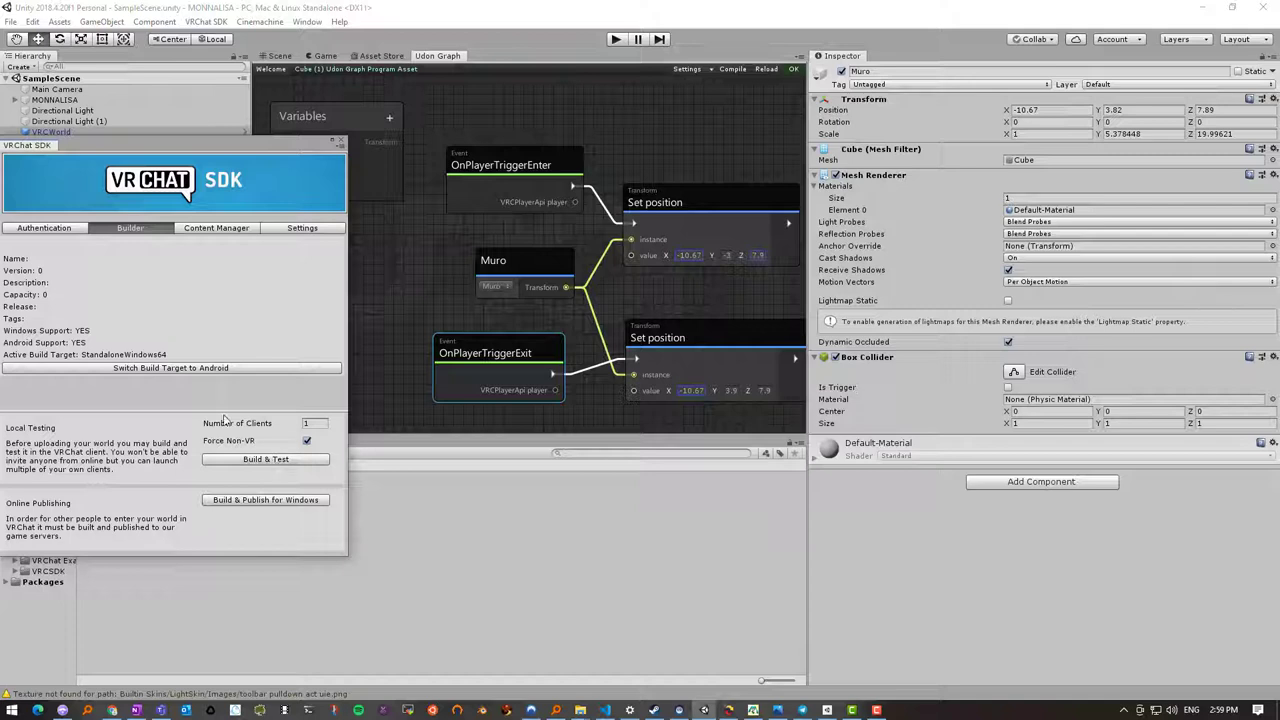
click(261, 462)
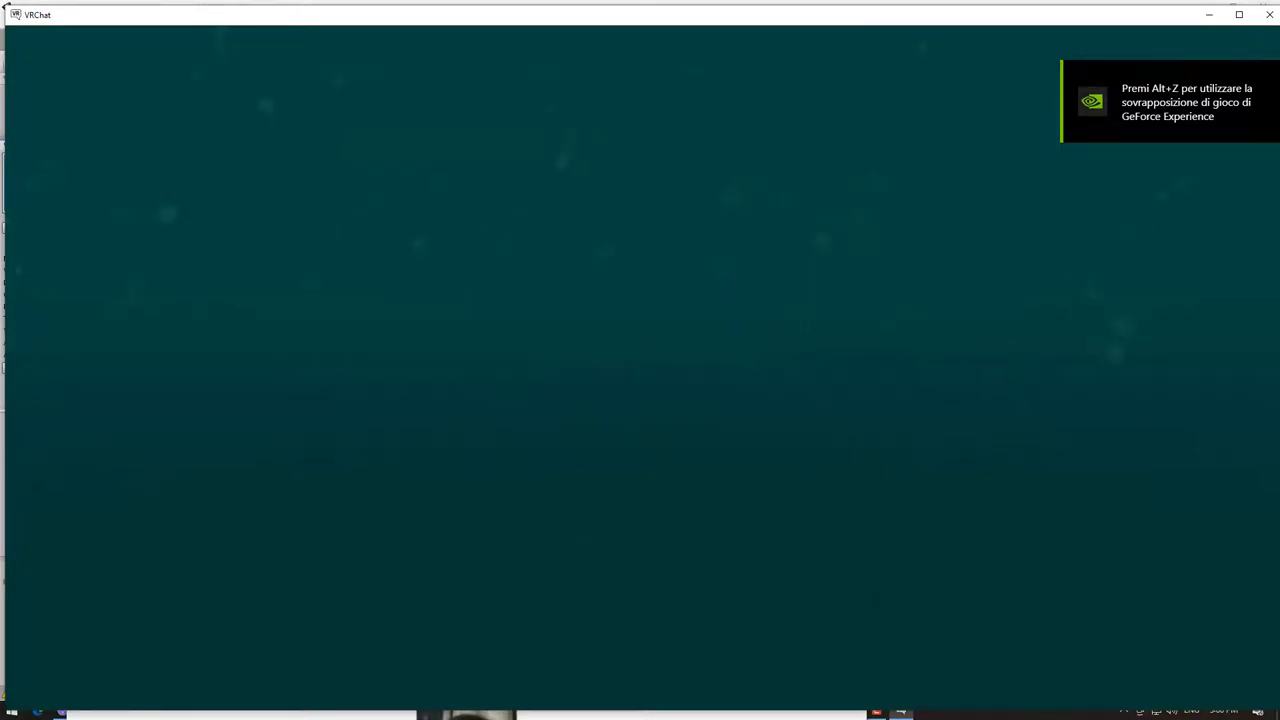
Enter the local test world in the VRChat client and walk into the light-blue trigger box in front of the wall
key(alt+Tab)
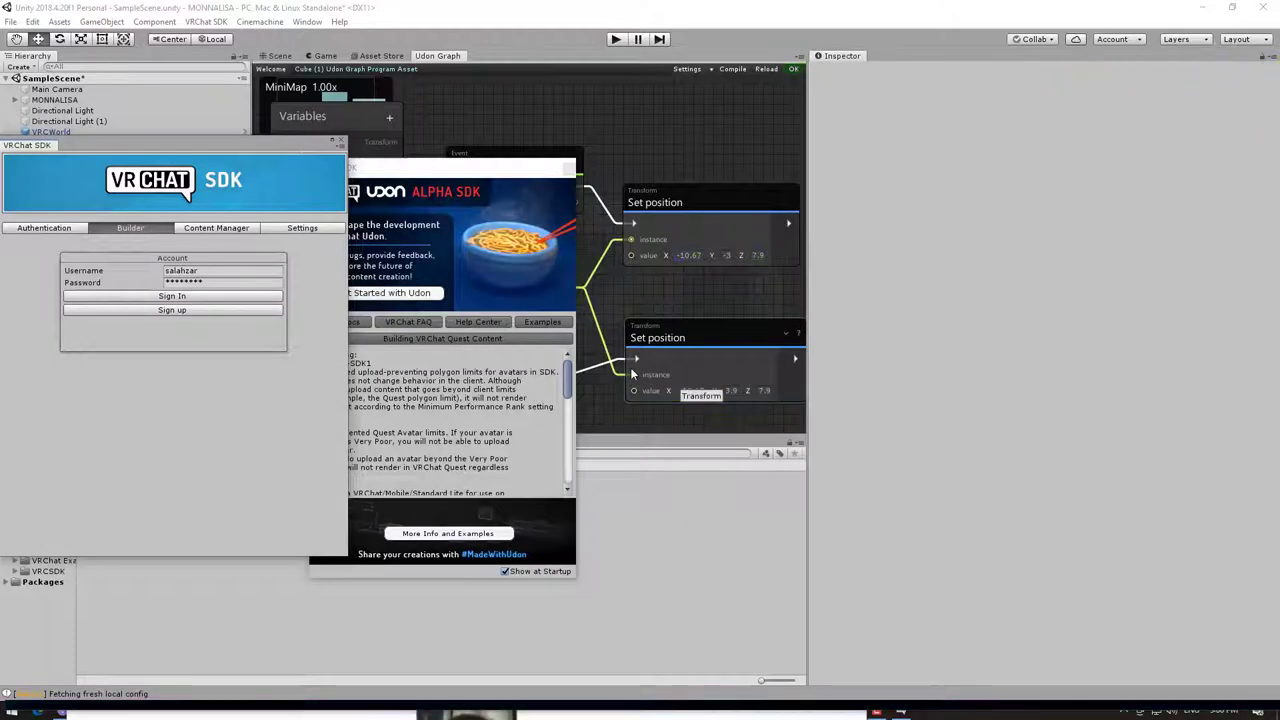
key(alt+Tab)
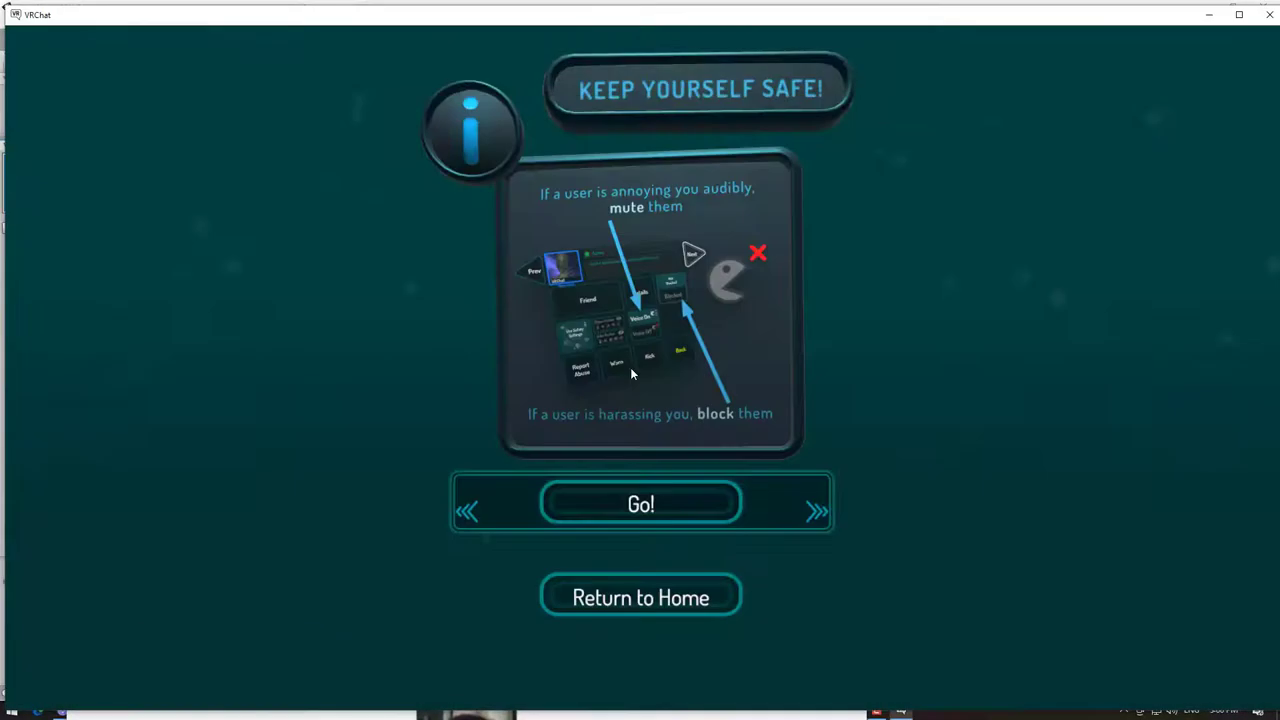
click(641, 504)
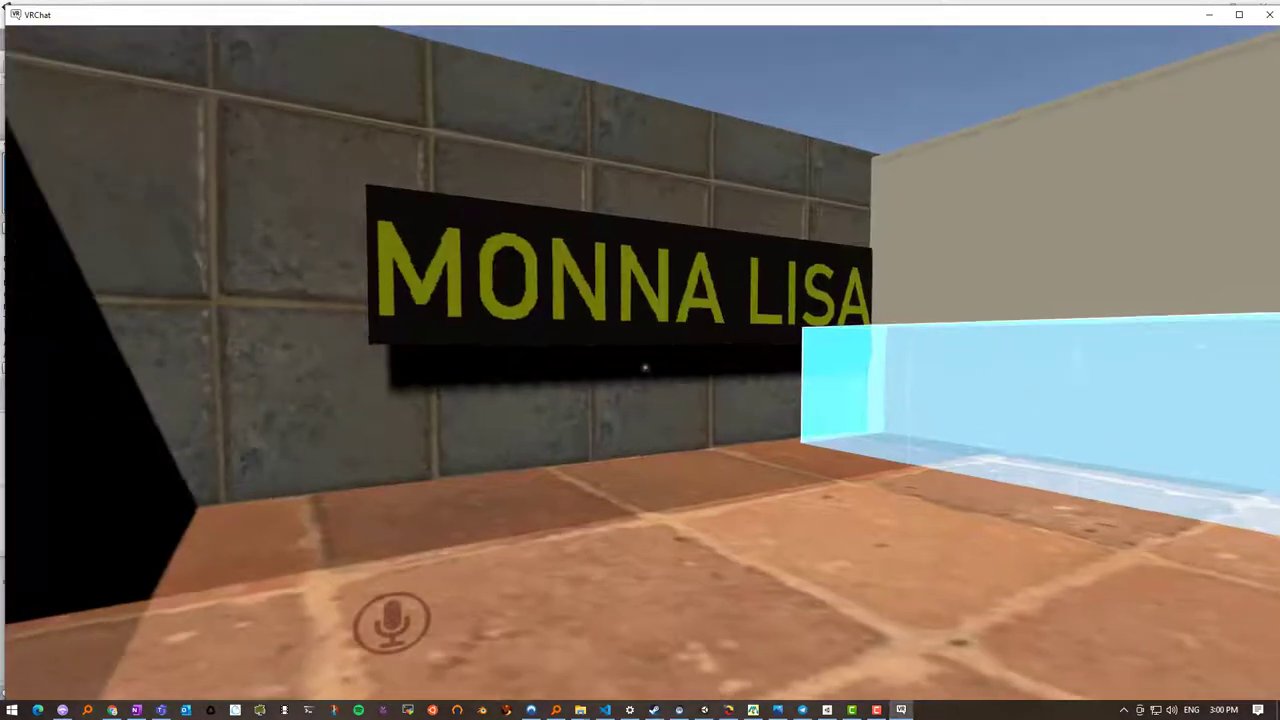
key(w)
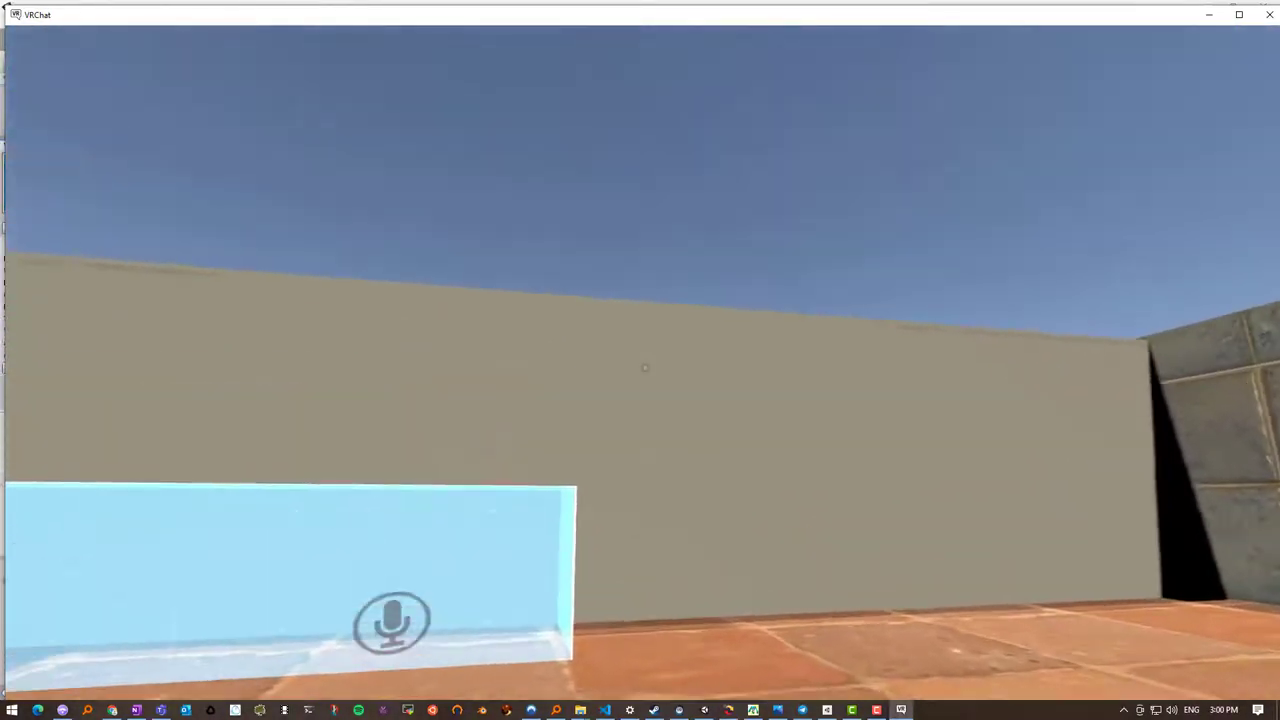
key(w)
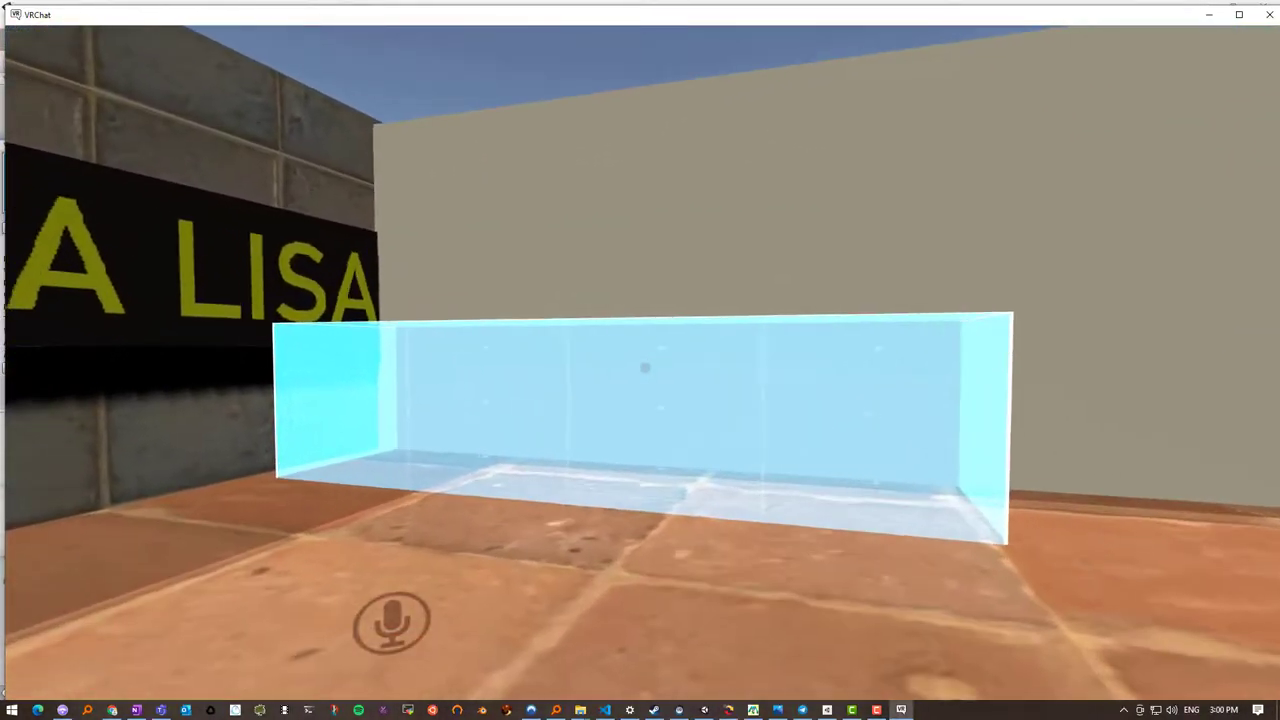
key(w)
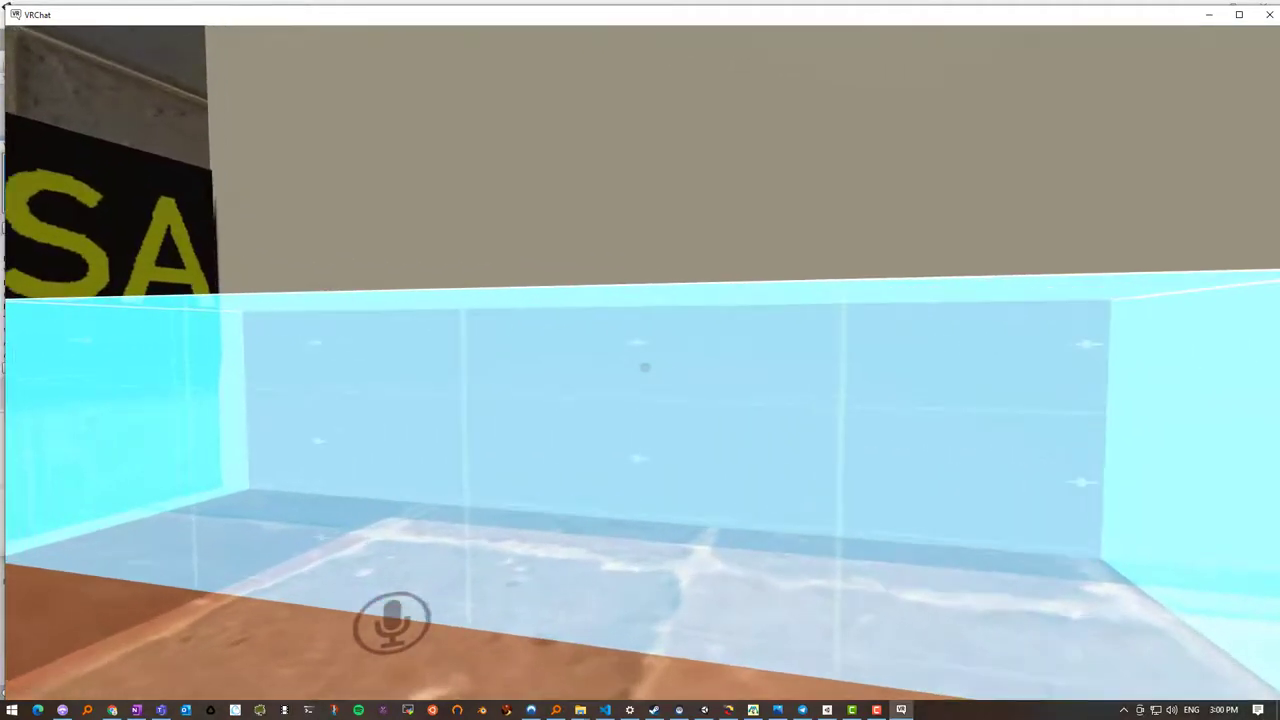
key(w)
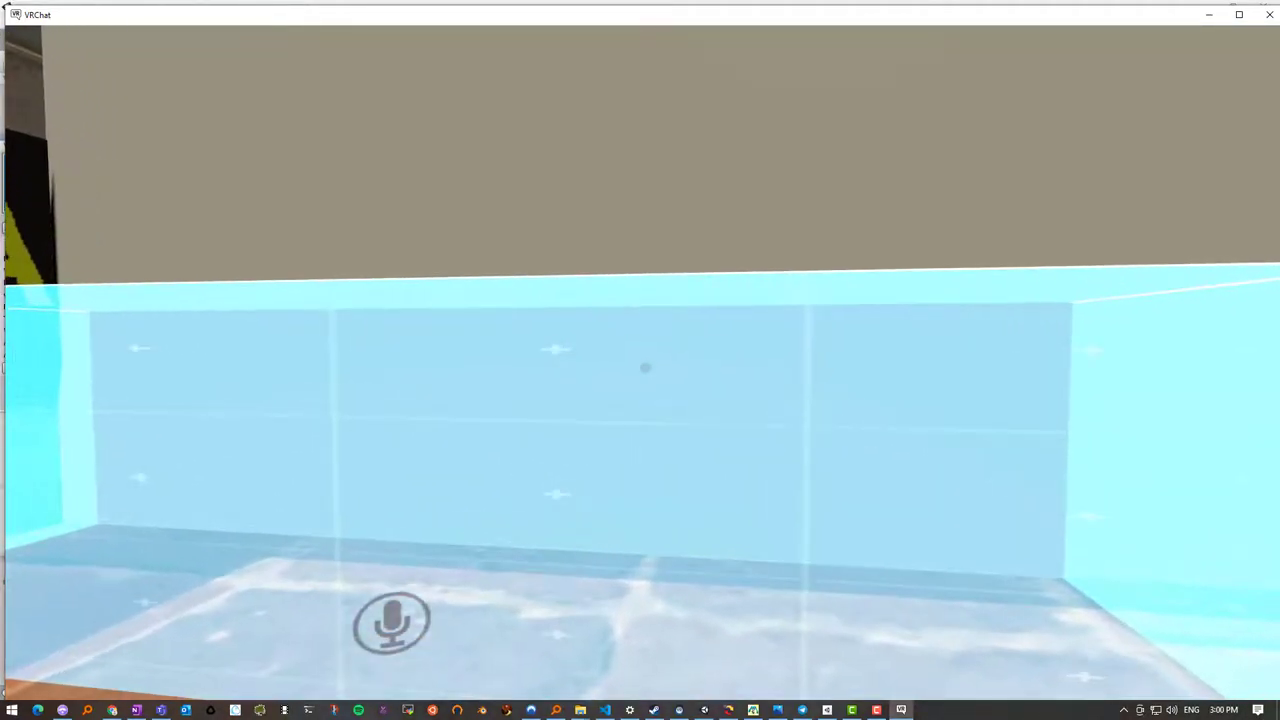
key(w)
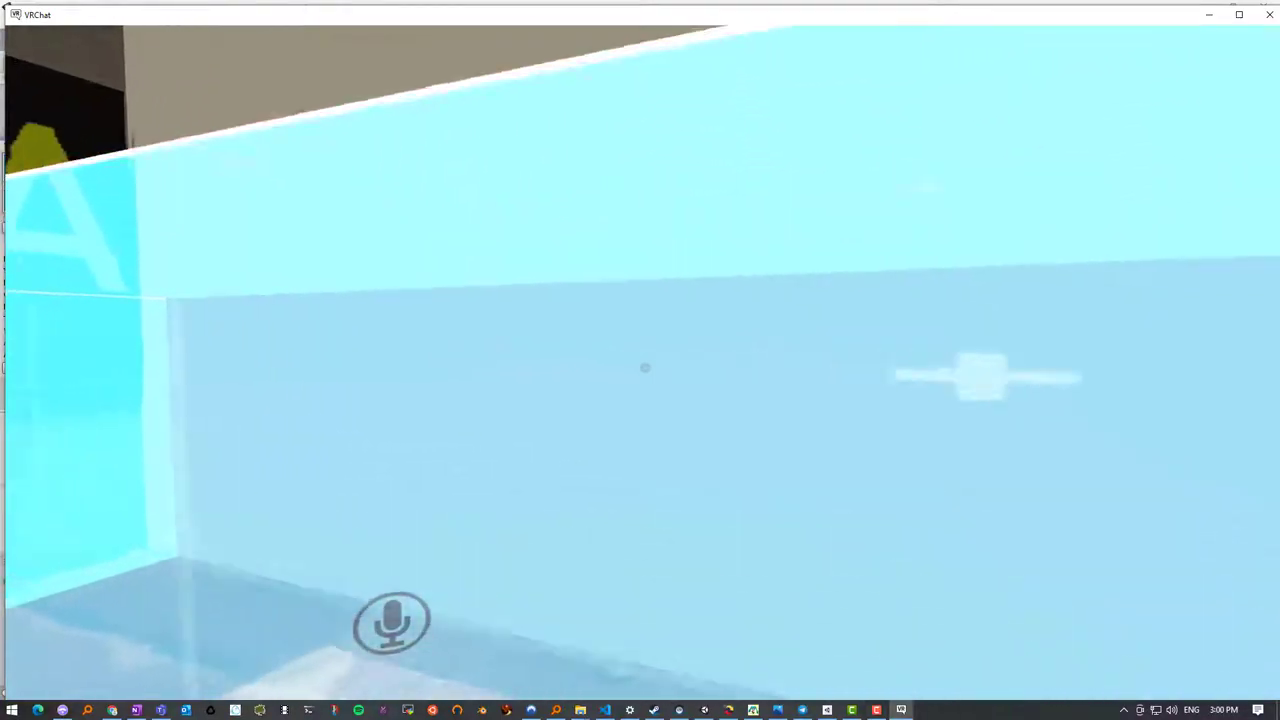
key(w)
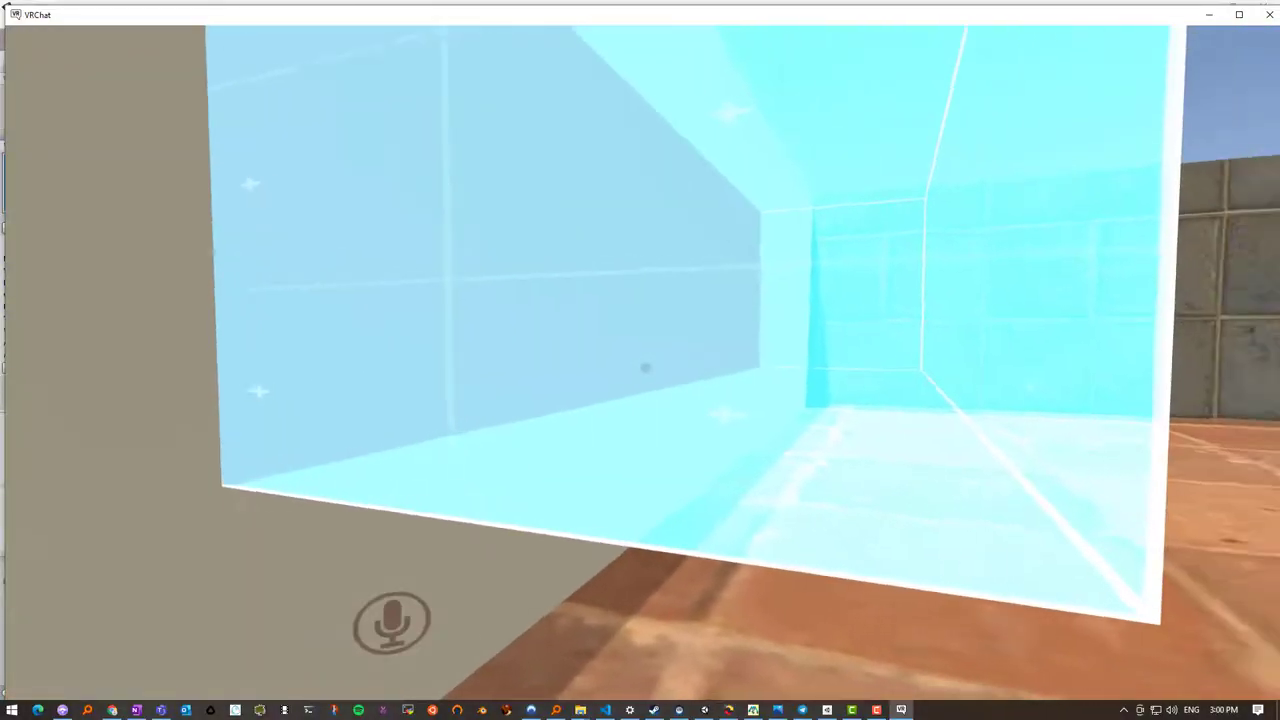
Walk in and out of the trigger box to check which object the Udon graph moves on entering and leaving
key(Left)
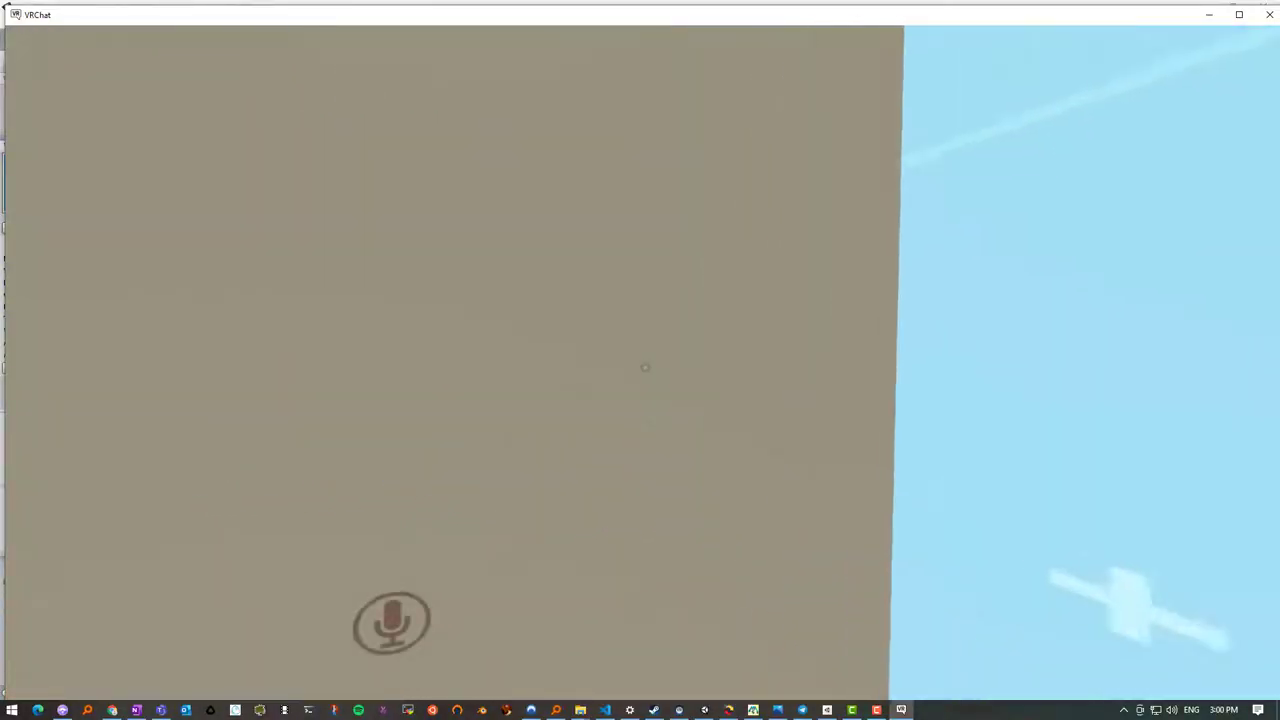
key(Left)
key(Left)
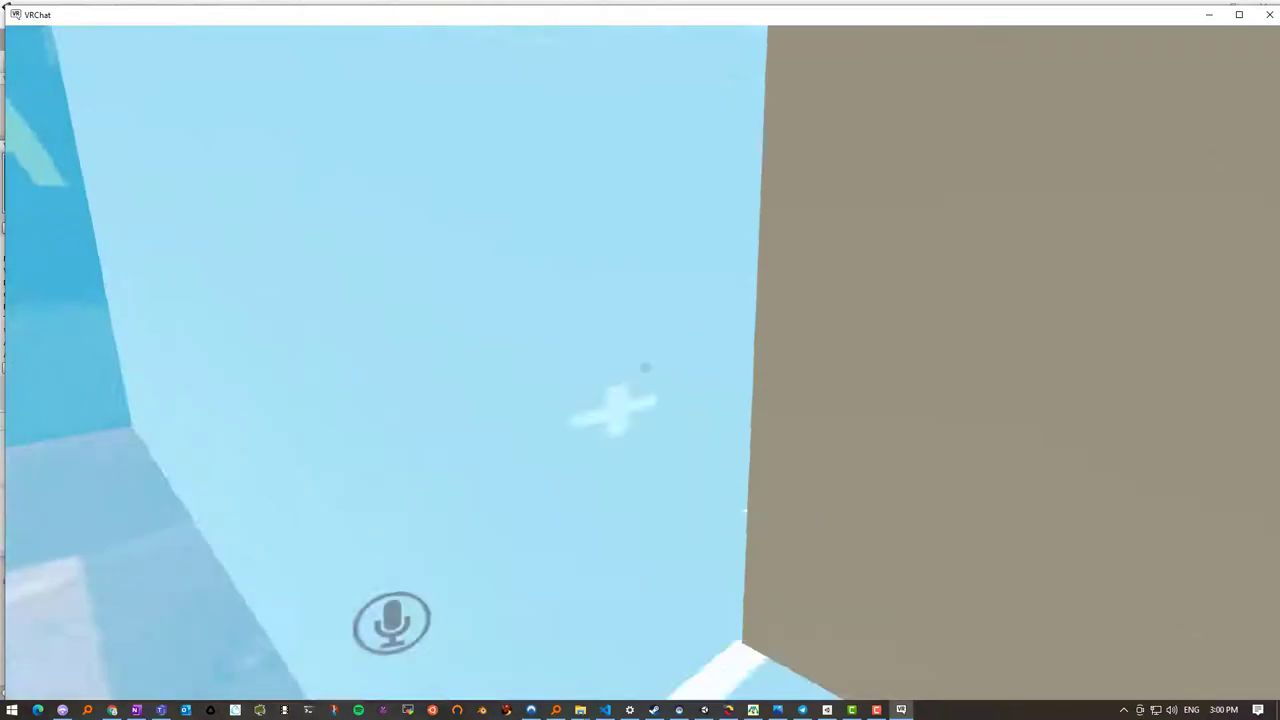
key(Down)
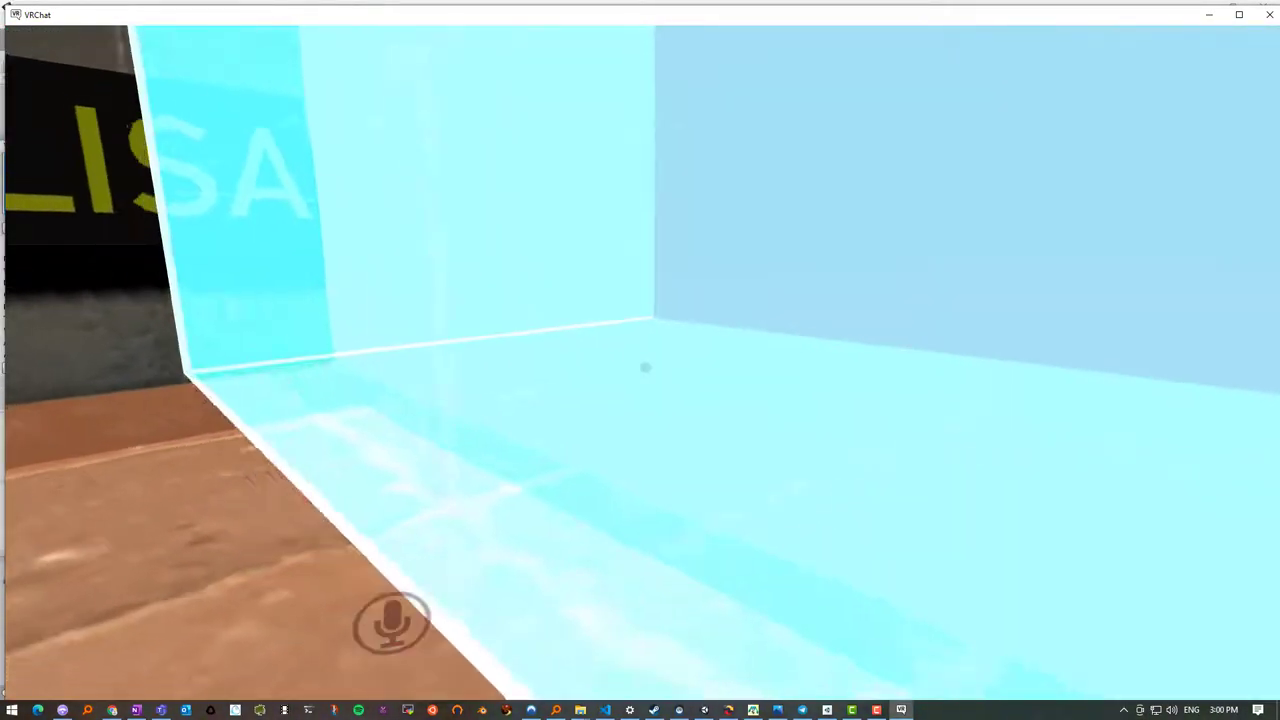
key(Down)
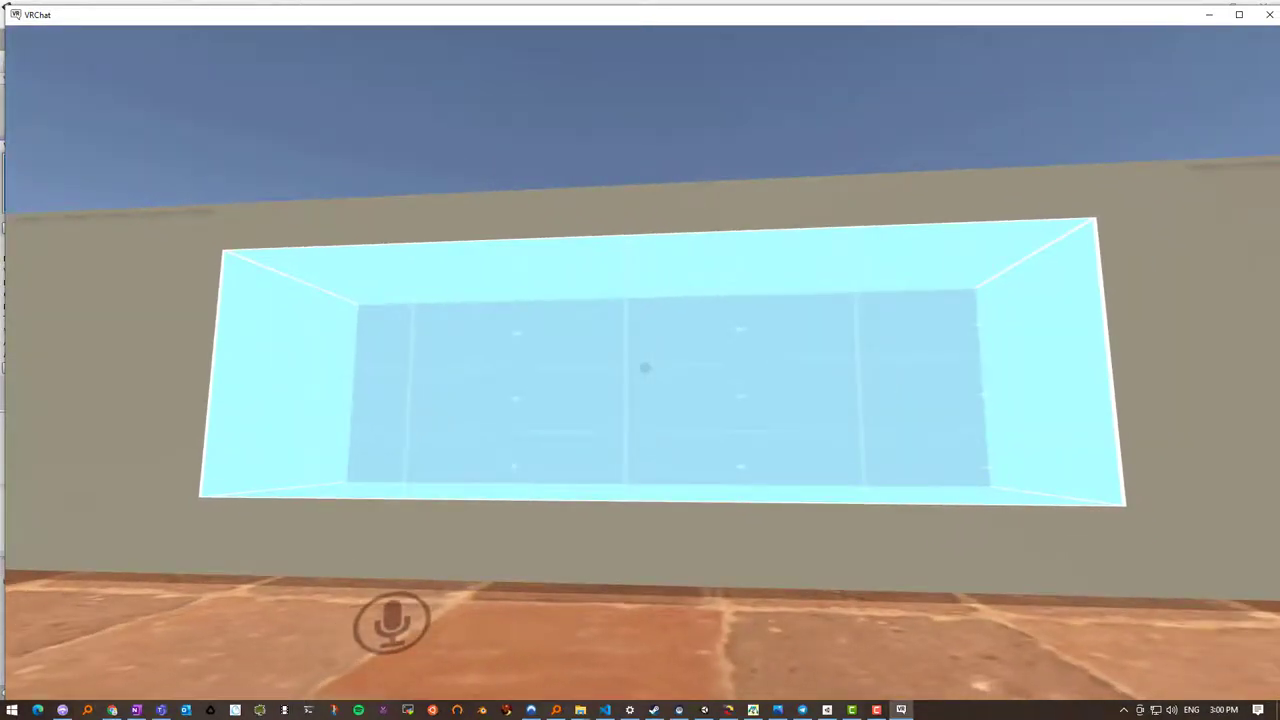
key(Up)
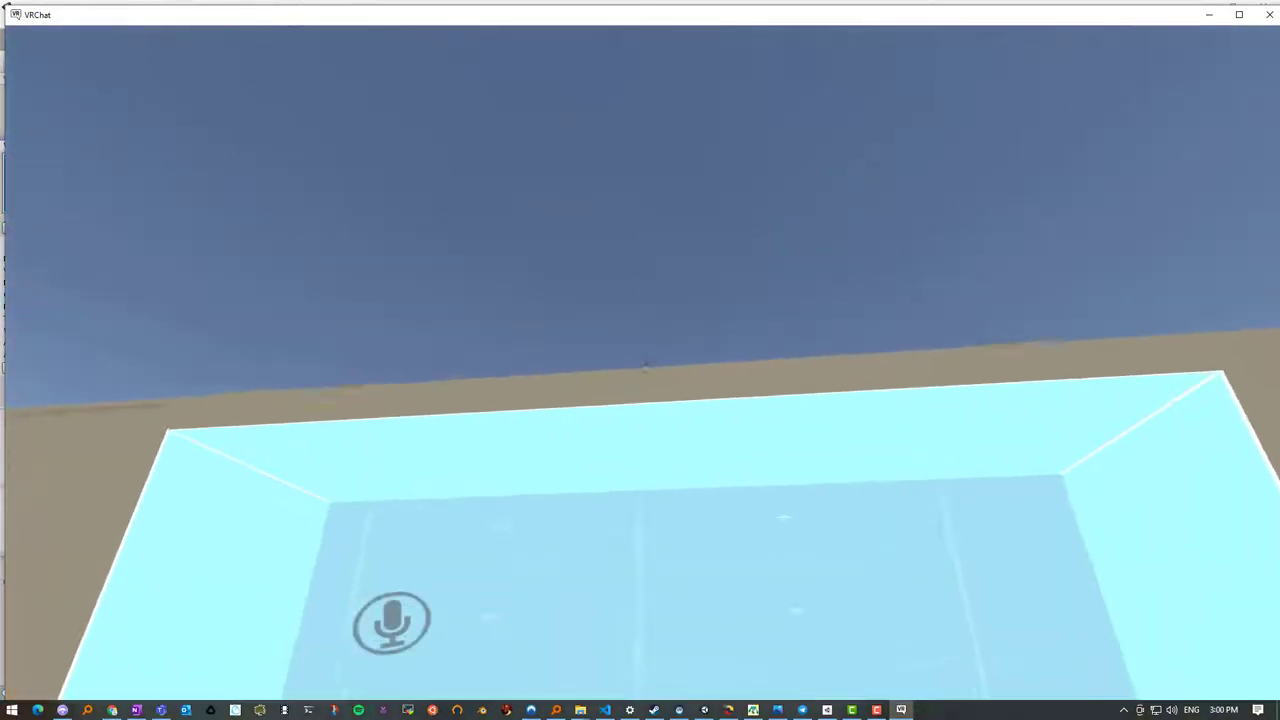
key(Up)
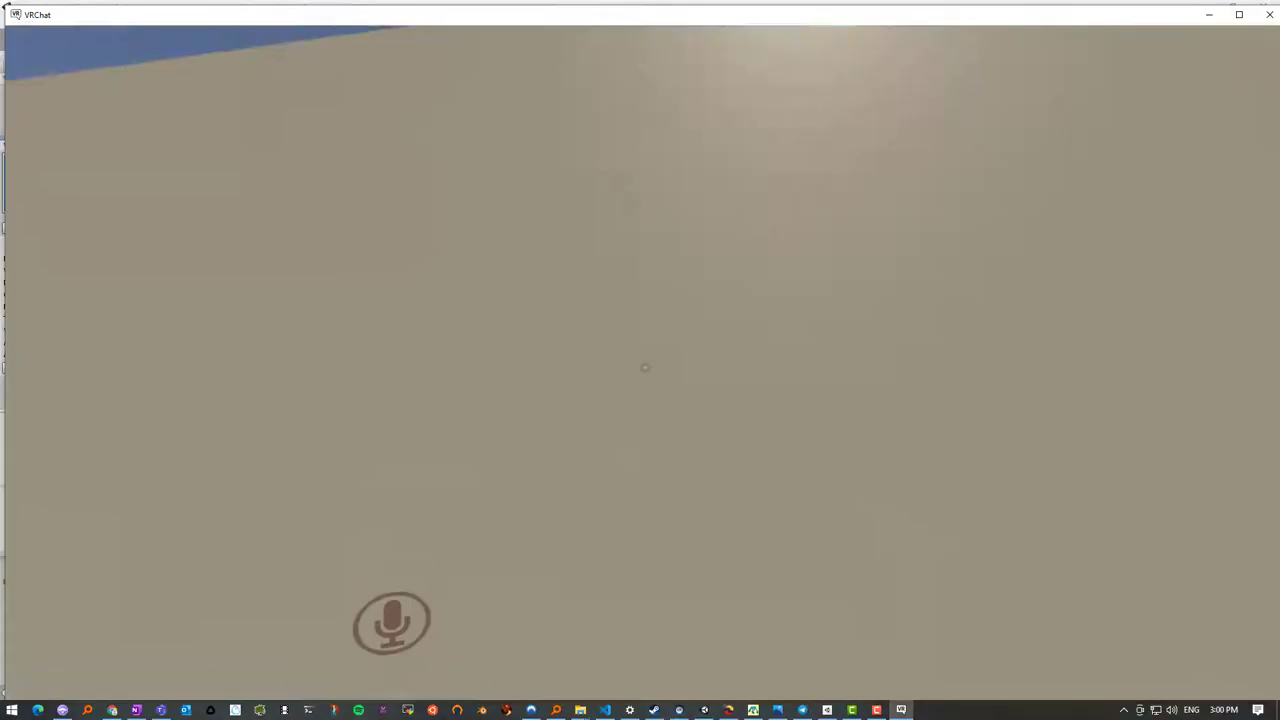
key(Down)
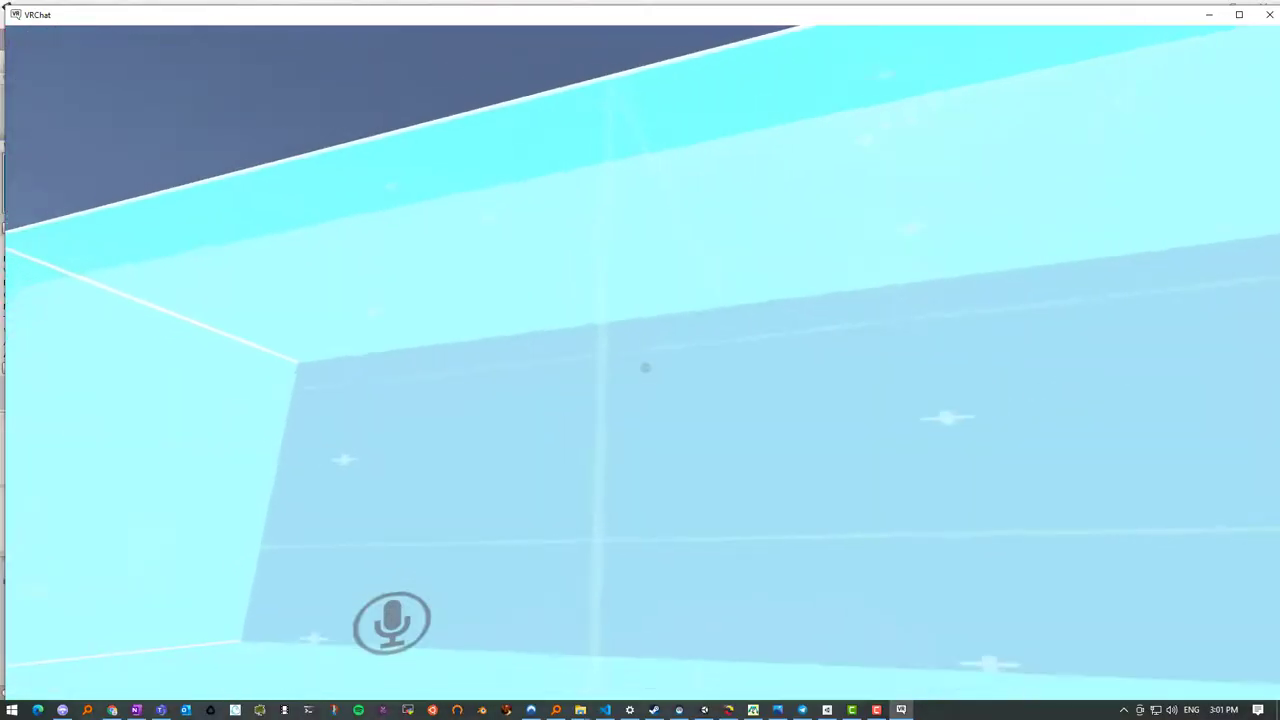
key(Down)
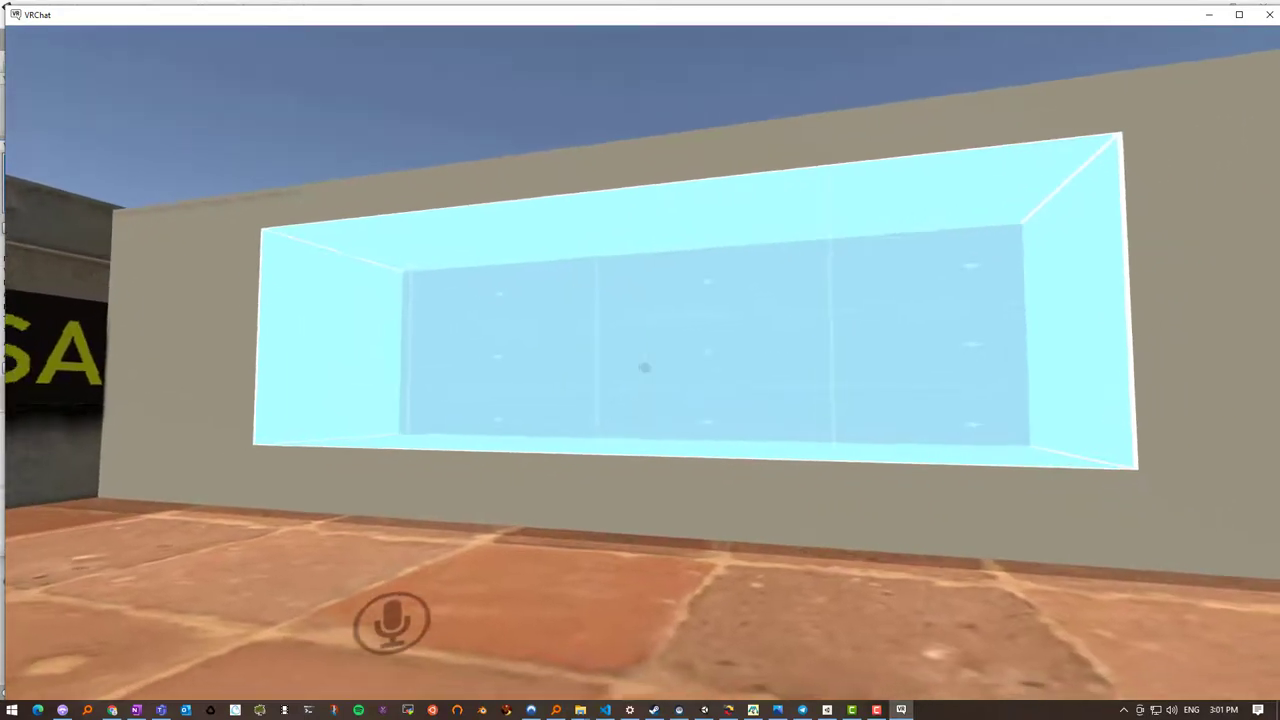
key(Left)
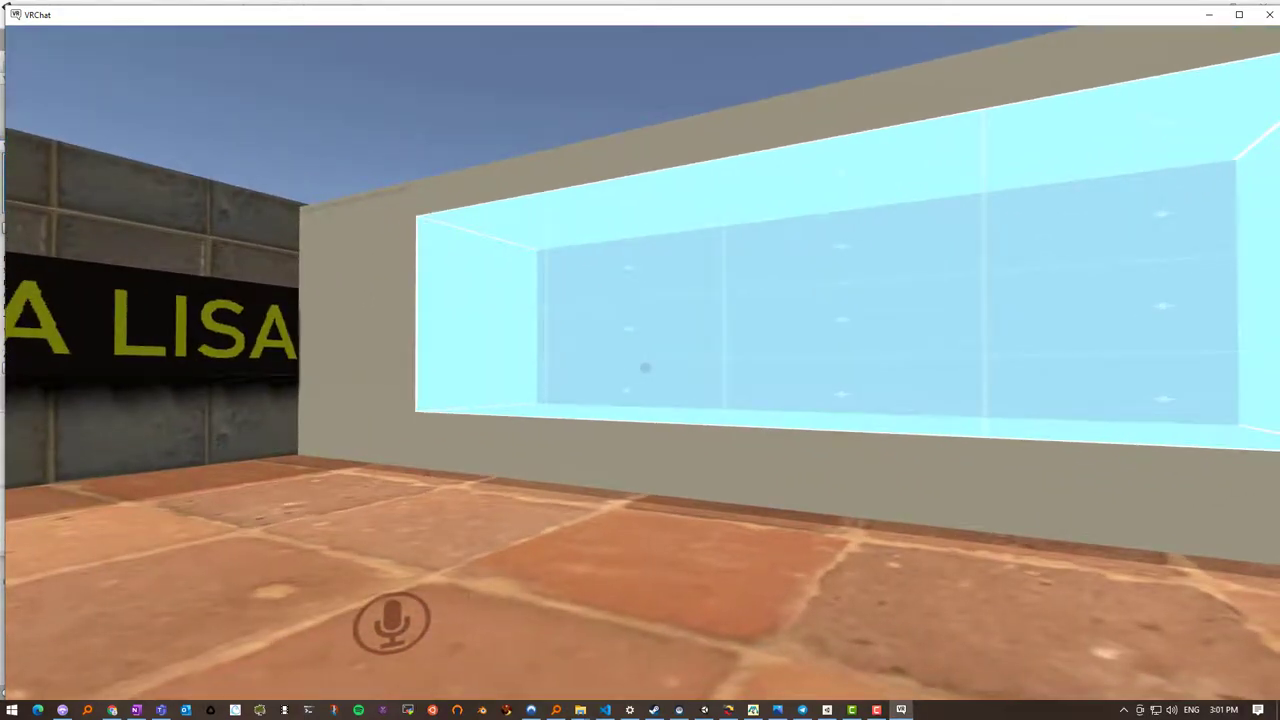
Exit the VRChat test client and return to the Unity scene
key(Escape)
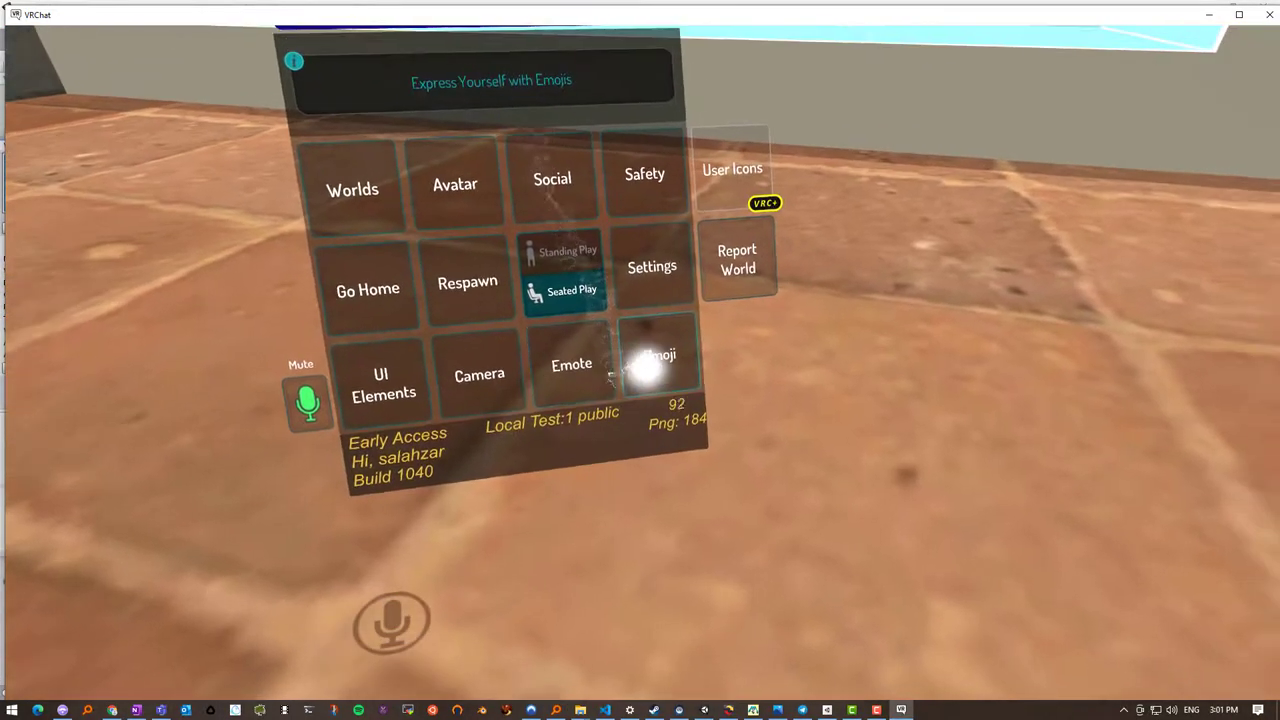
click(652, 266)
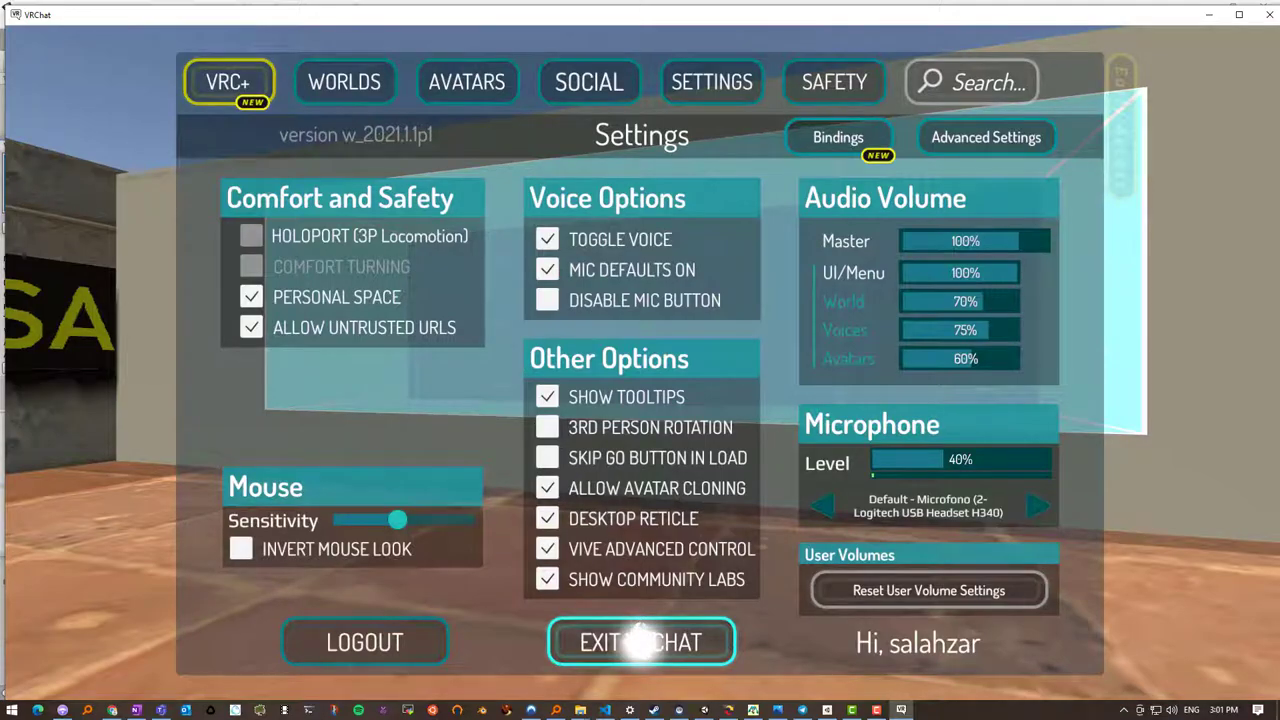
click(640, 642)
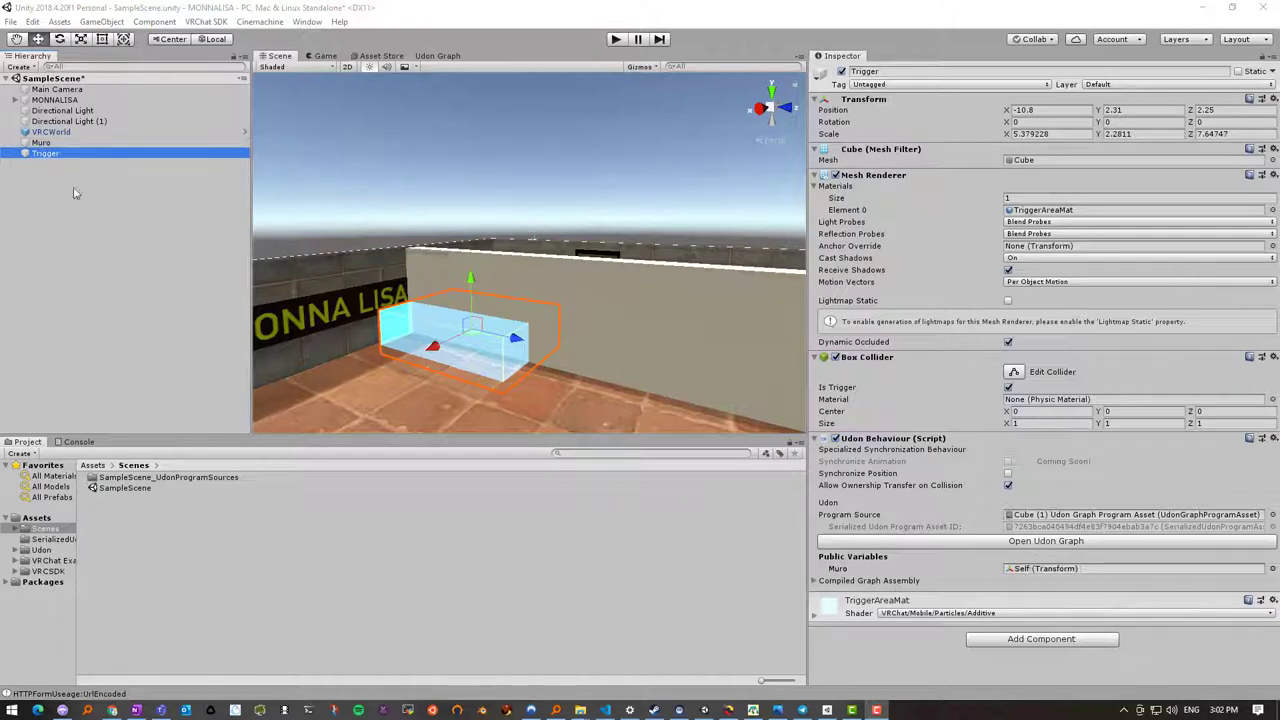
Assign the Muro wall to the Trigger's public Muro variable and relaunch the world locally with the SDK's Build & Test
drag(46, 153, 1040, 576)
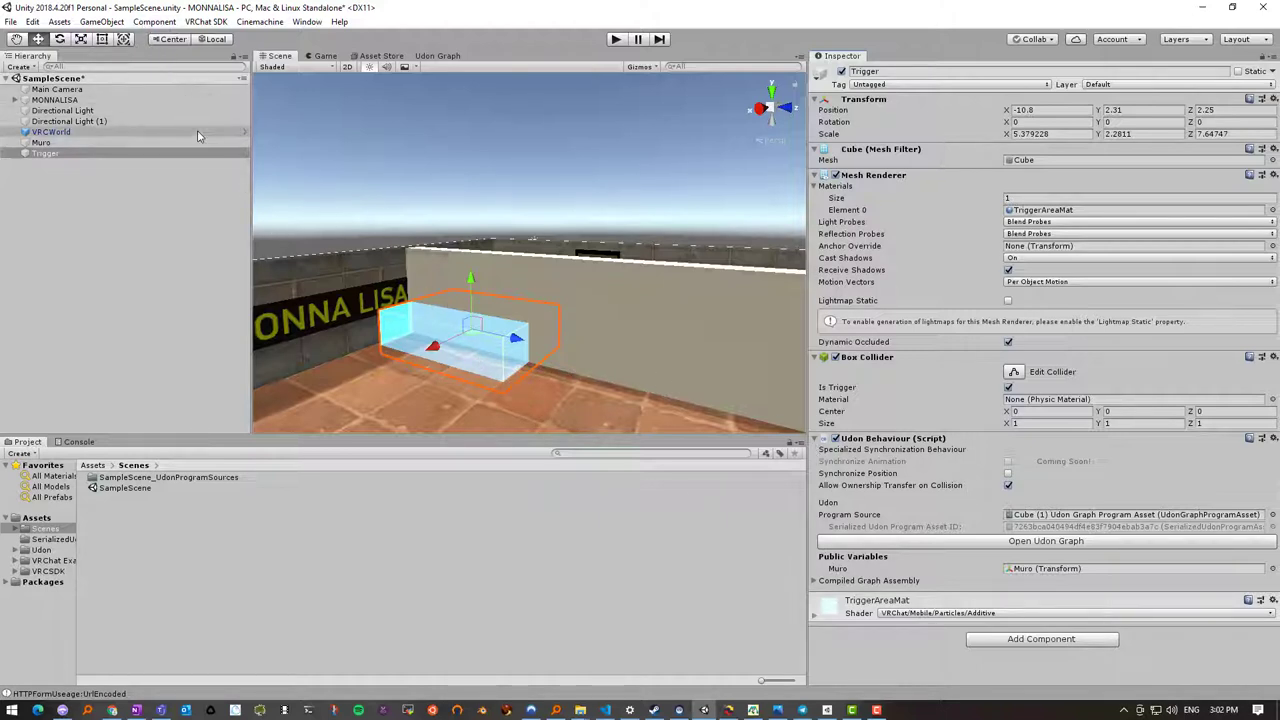
click(206, 22)
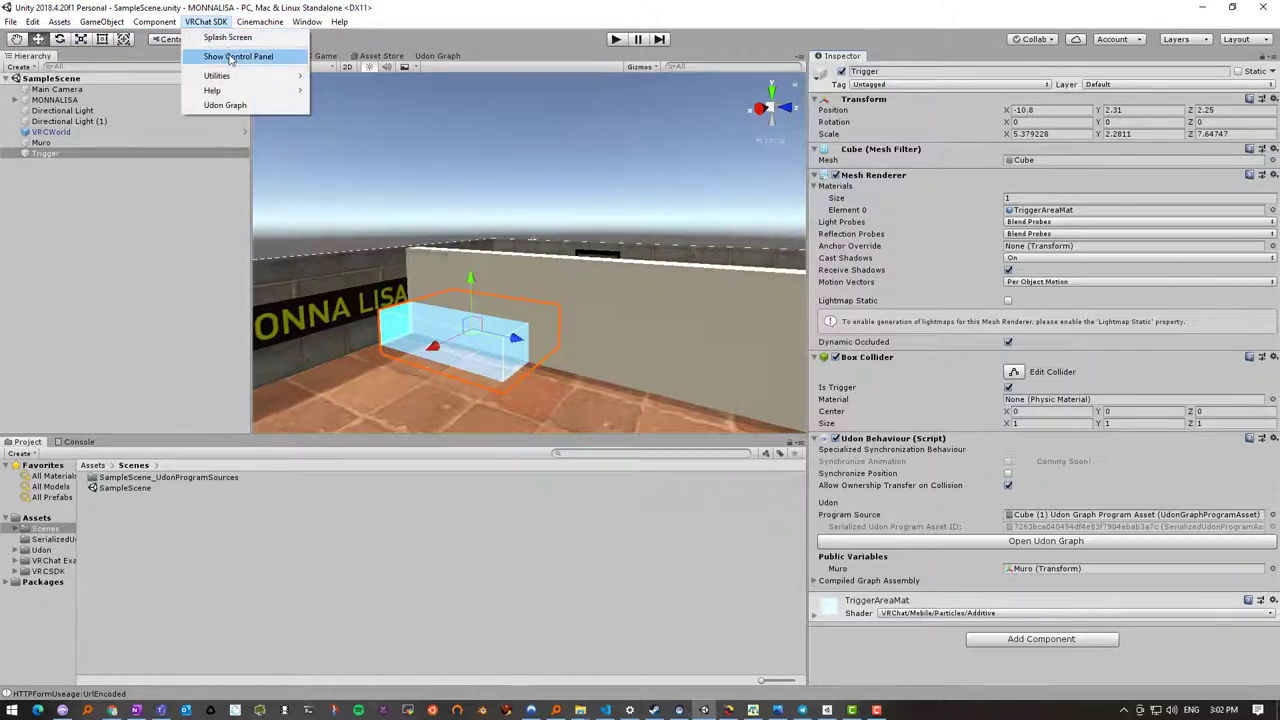
click(232, 57)
click(252, 462)
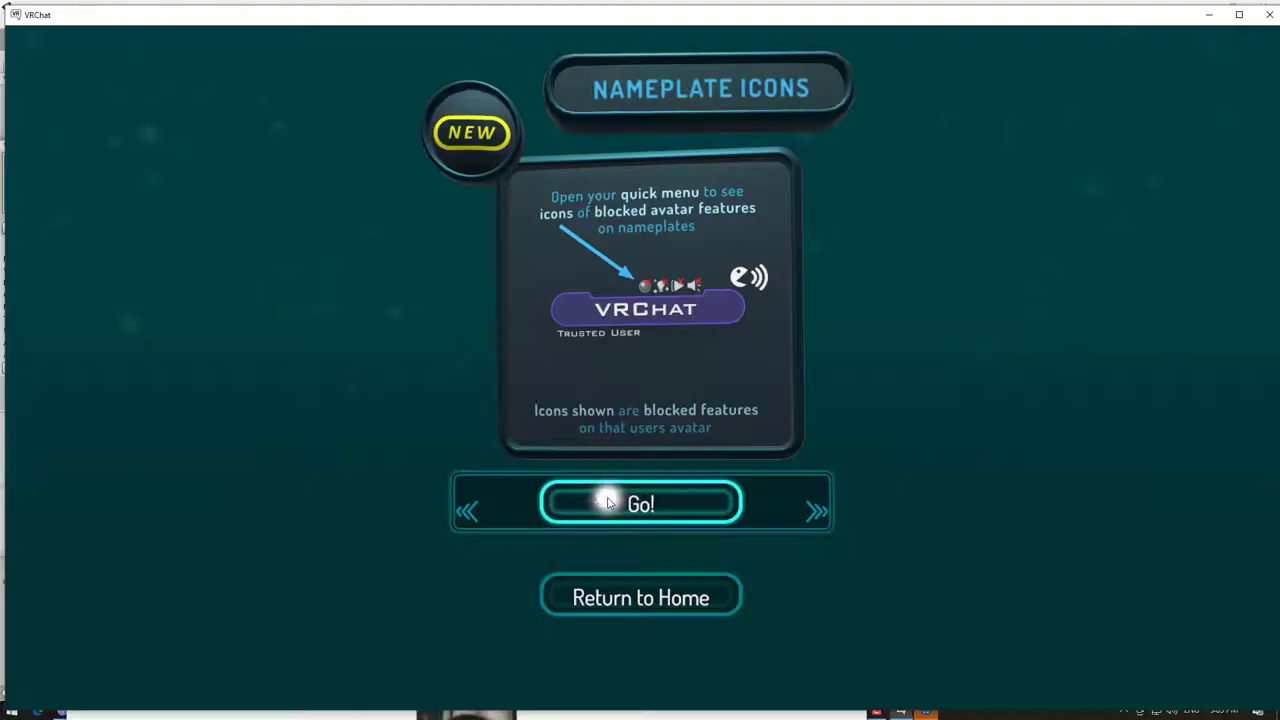
Enter the relaunched test world and walk into the trigger box to check whether Muro lowers and reveals the painting
click(625, 503)
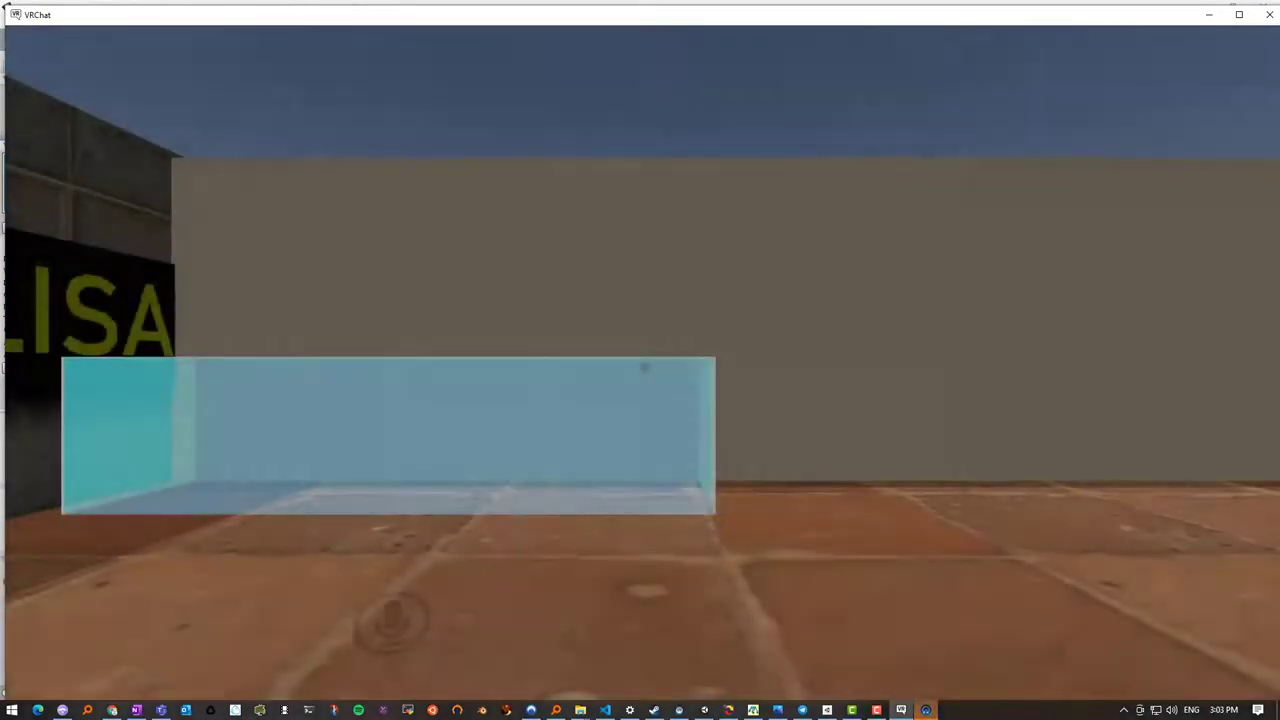
key(w)
key(w)
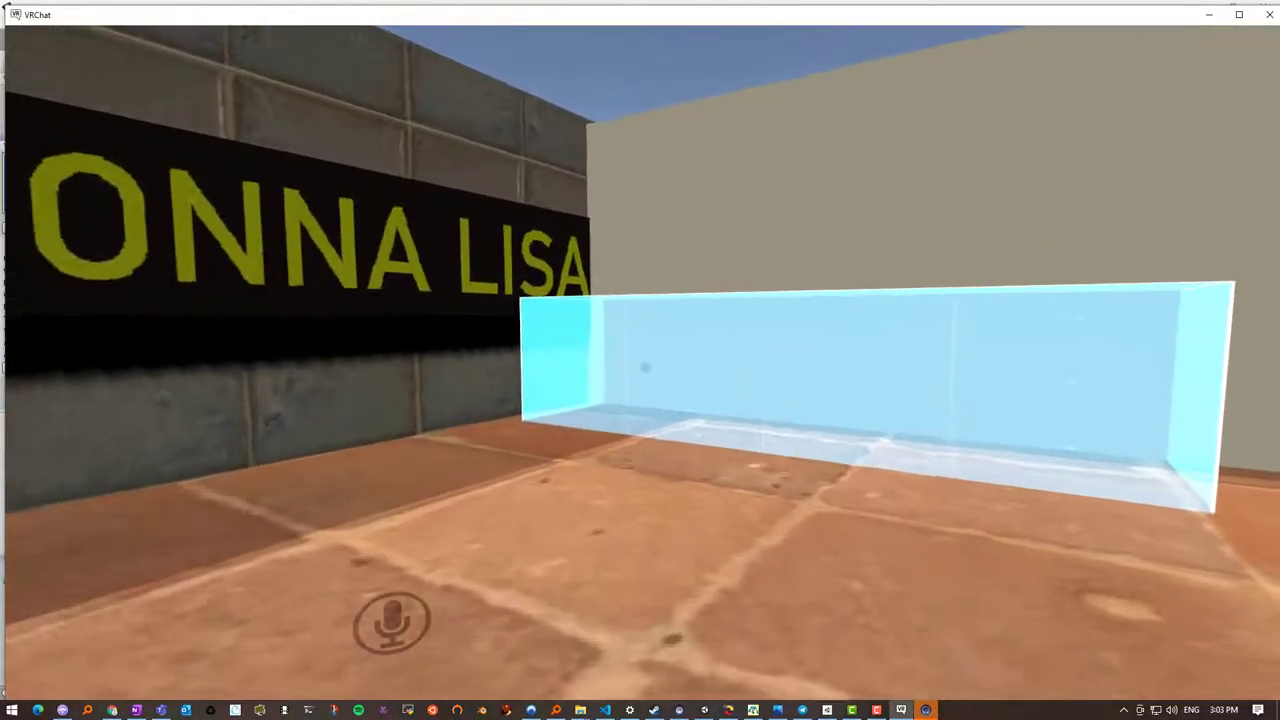
key(w)
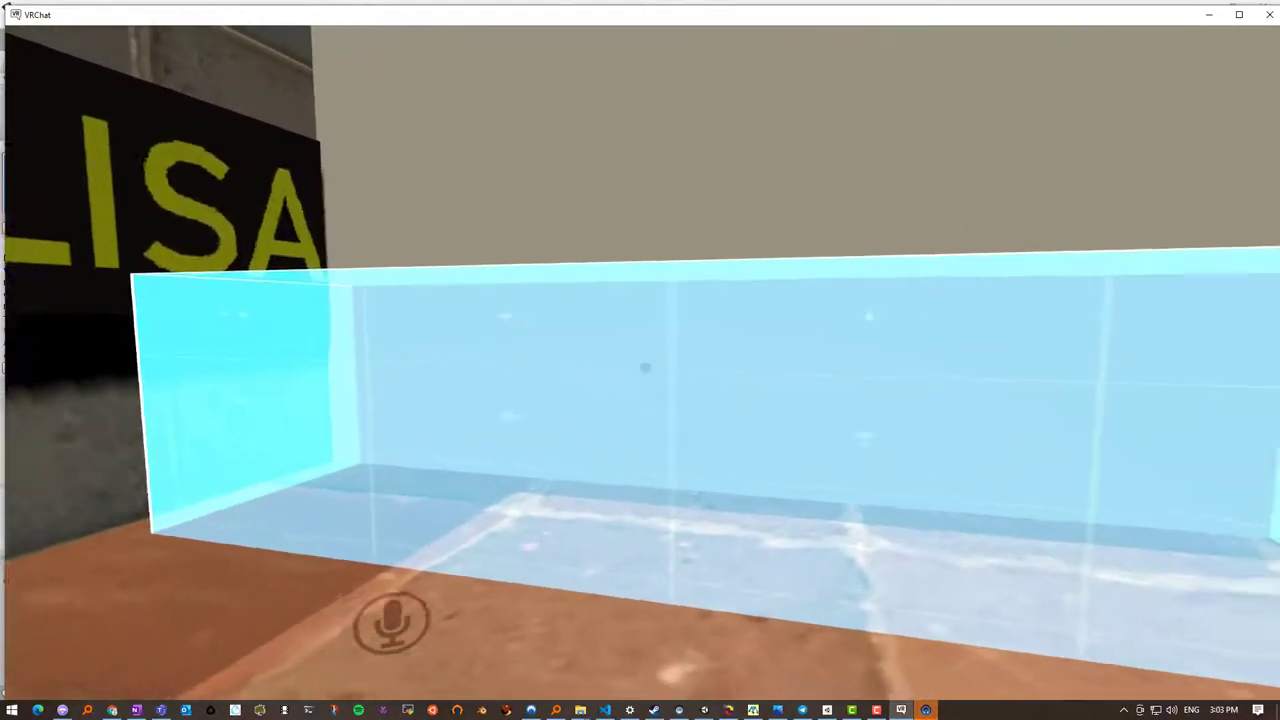
key(w)
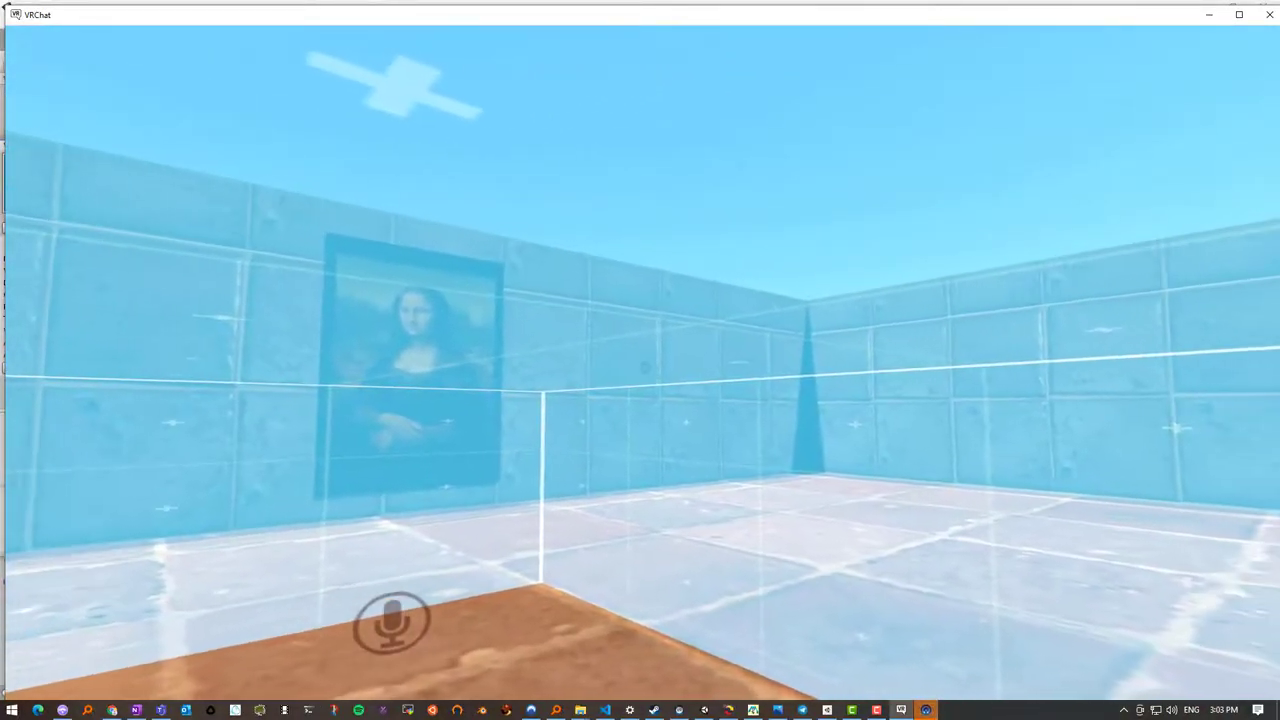
key(w)
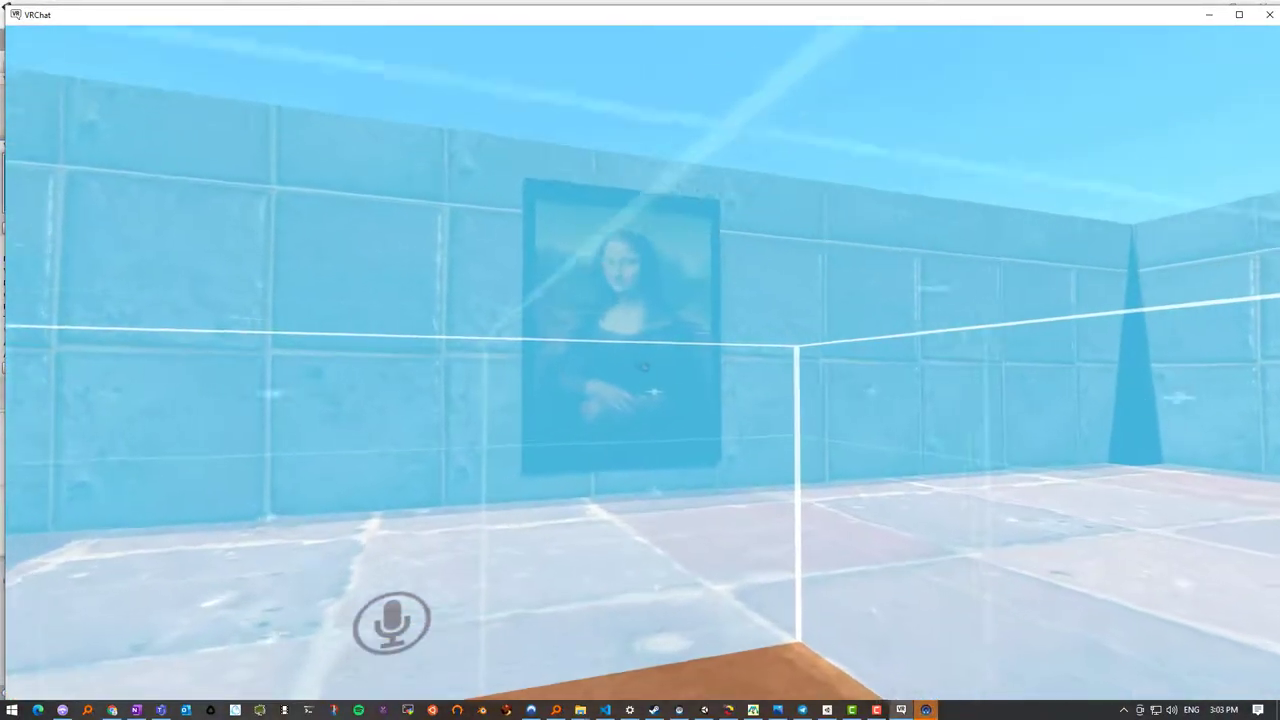
Leave and re-enter the trigger area to check how Muro reacts to each exit and entry
key(w)
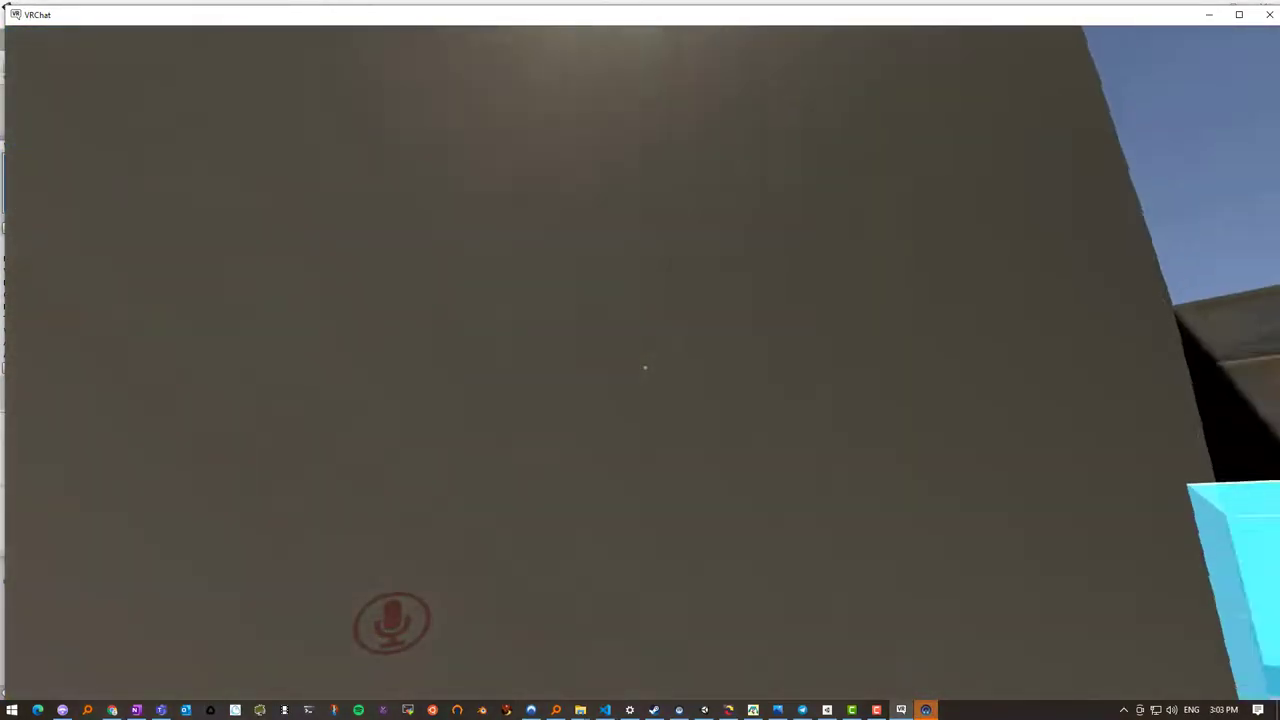
key(w)
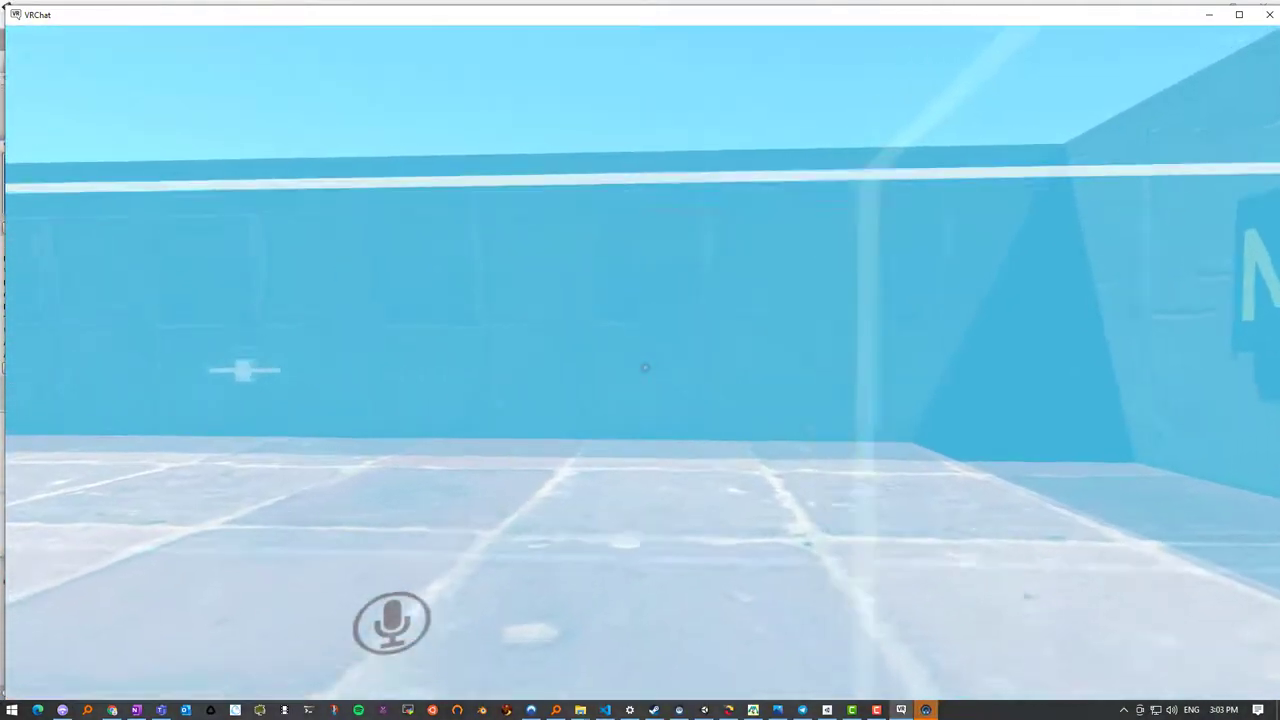
key(w)
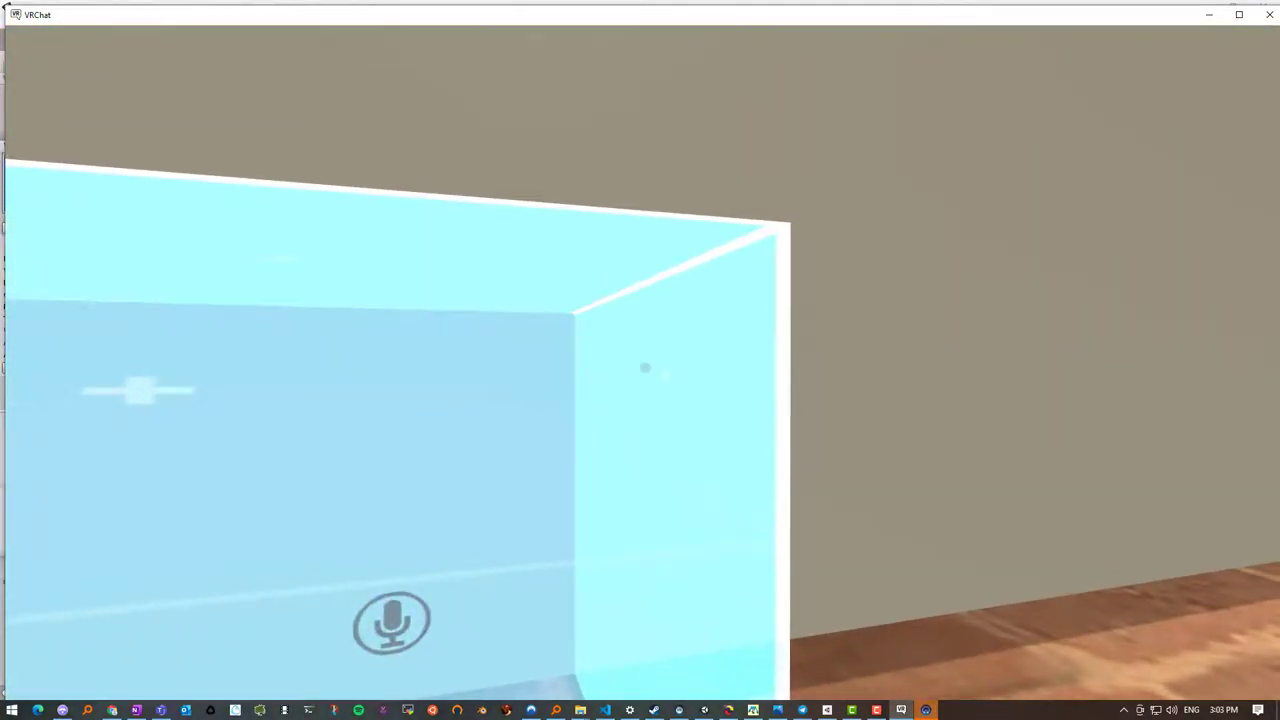
Close the VRChat client after the second test and return to Unity
key(Escape)
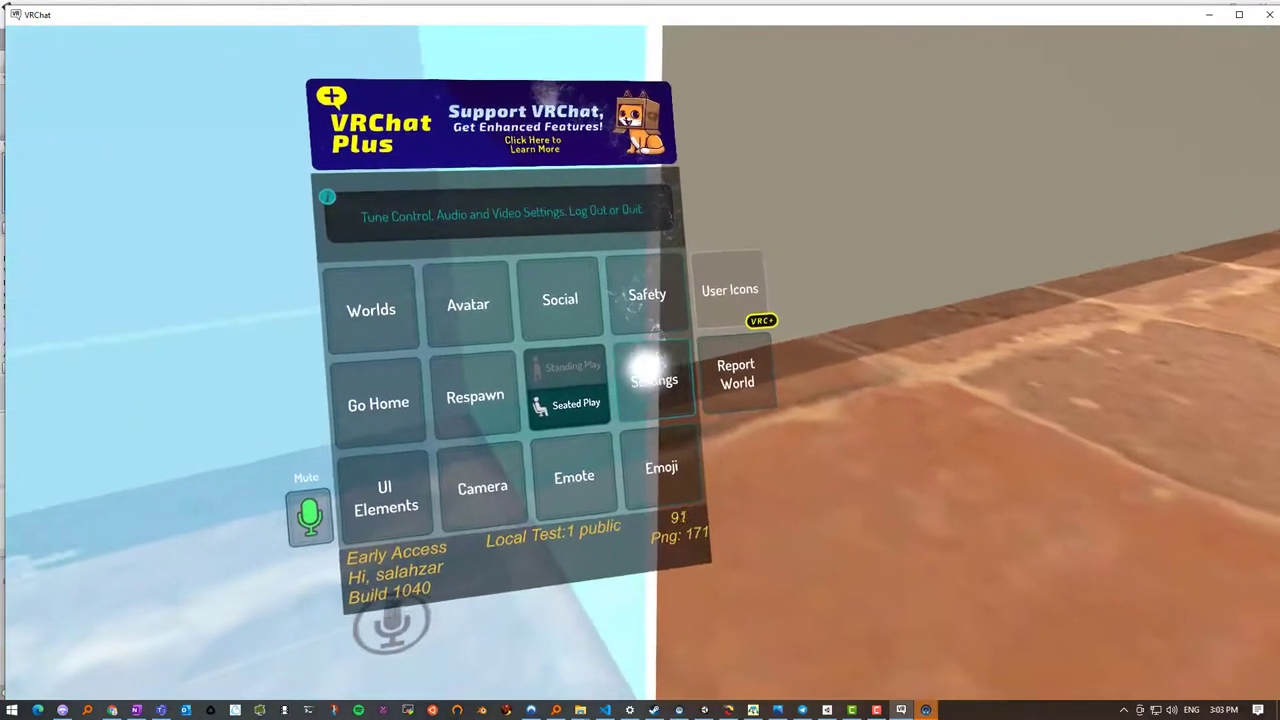
click(660, 375)
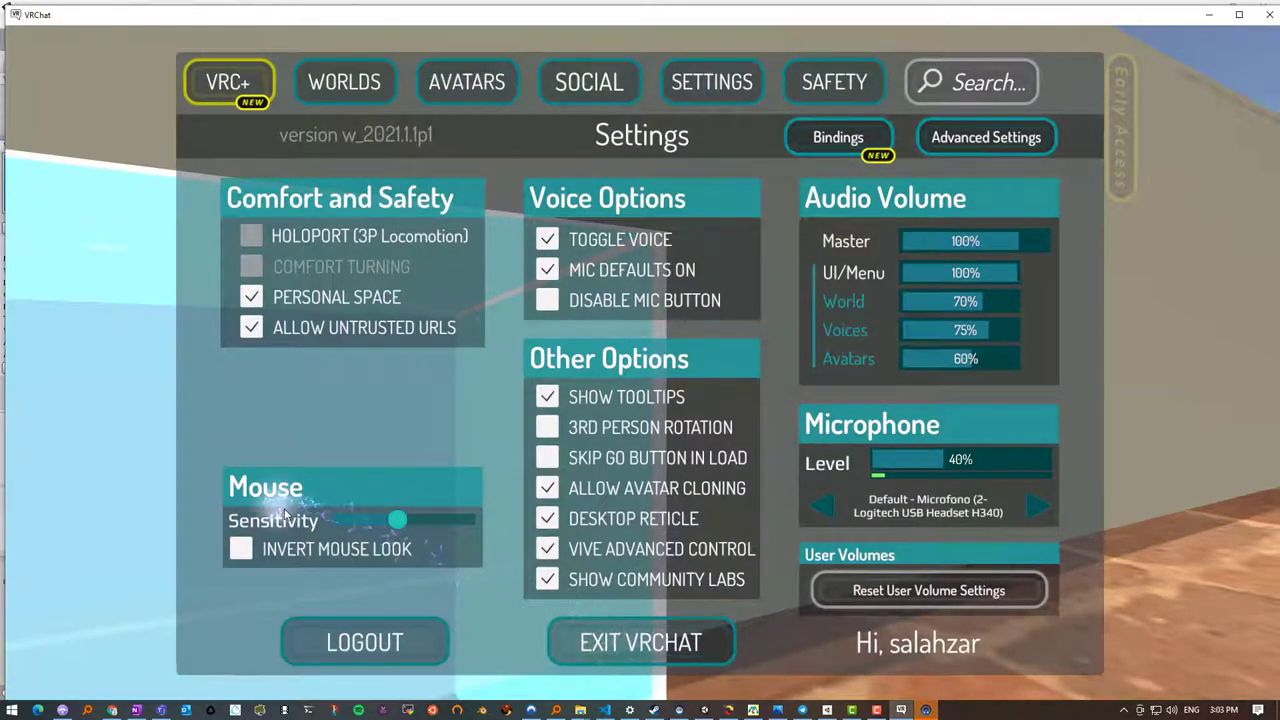
key(alt+F4)
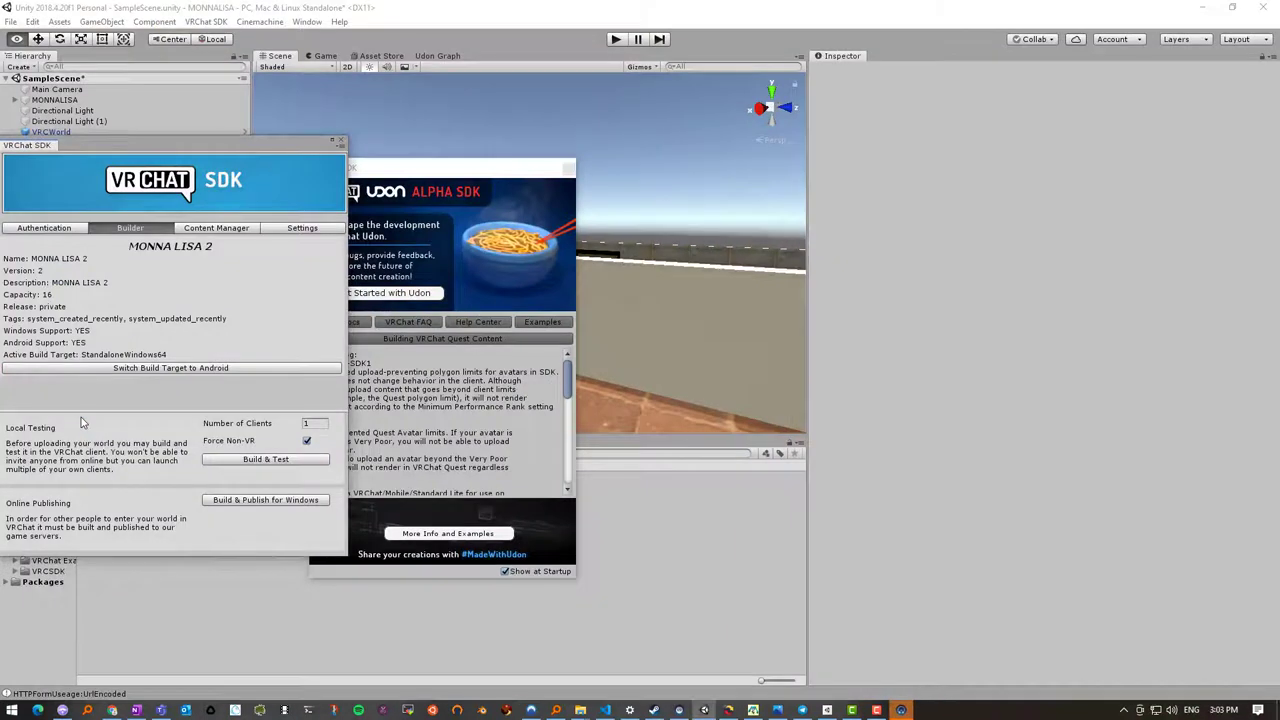
Disable the Trigger object's Mesh Renderer so the box is invisible, and save the scene
click(568, 169)
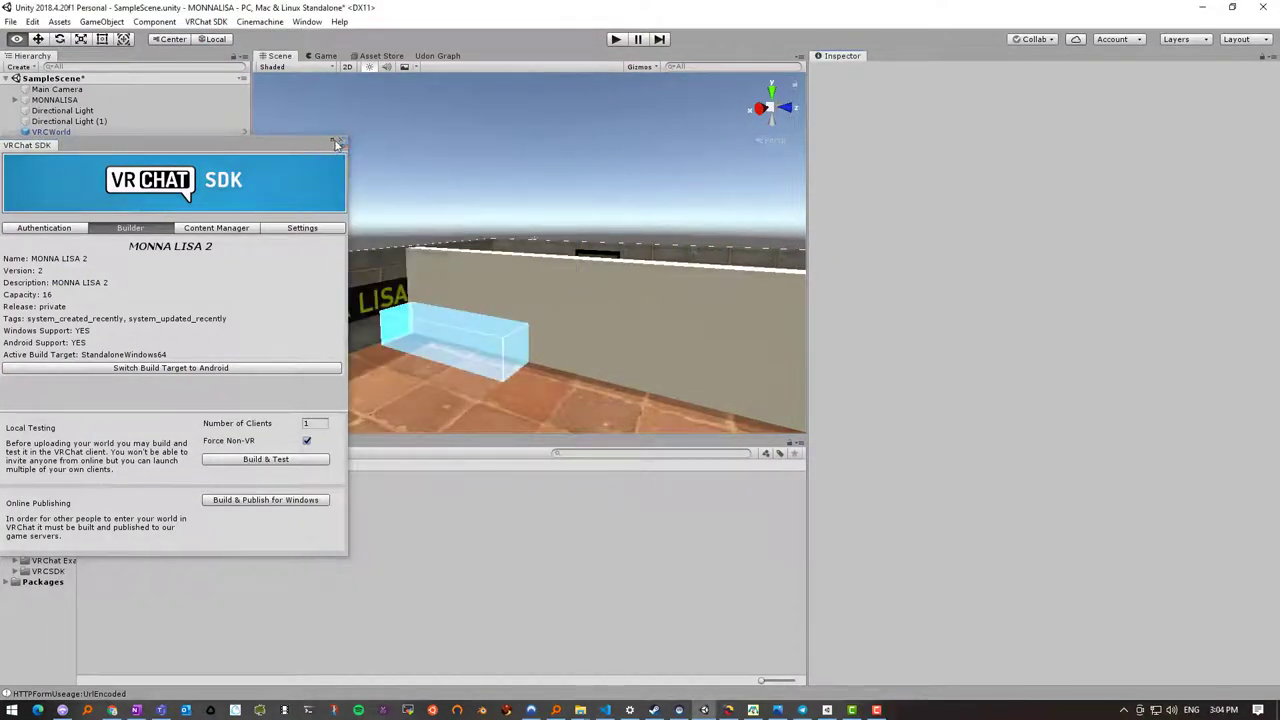
click(339, 143)
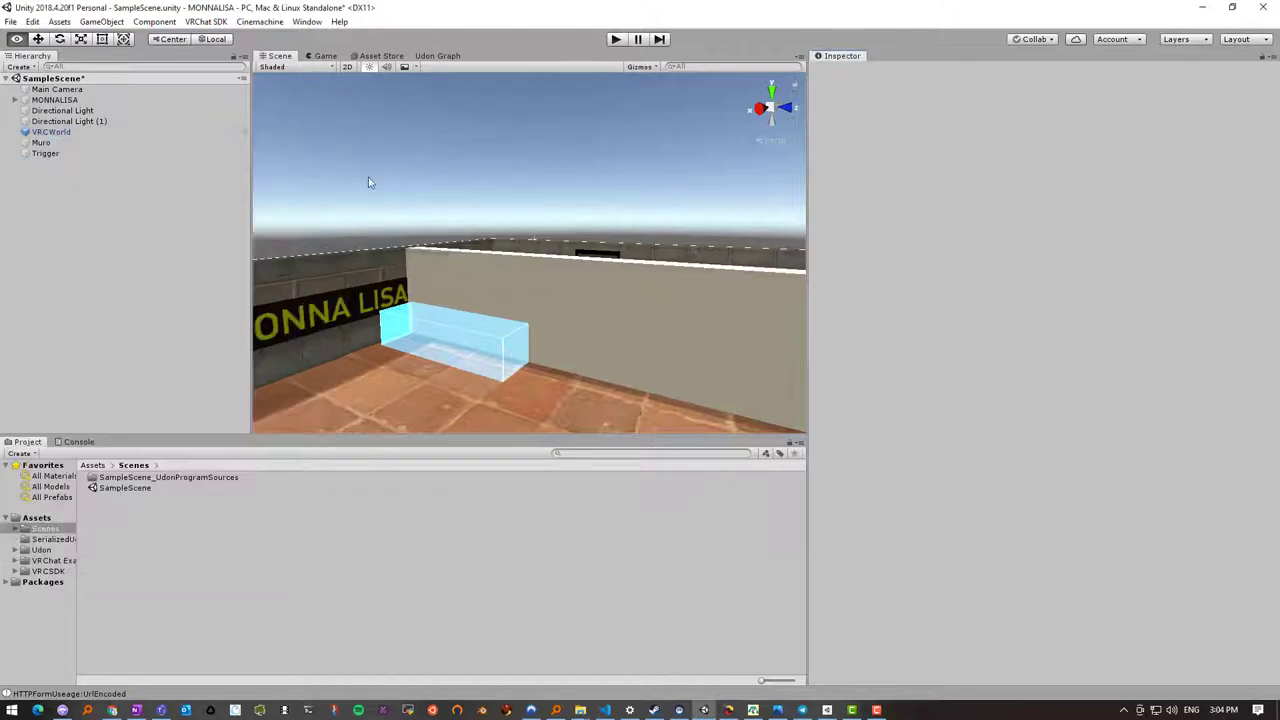
click(450, 336)
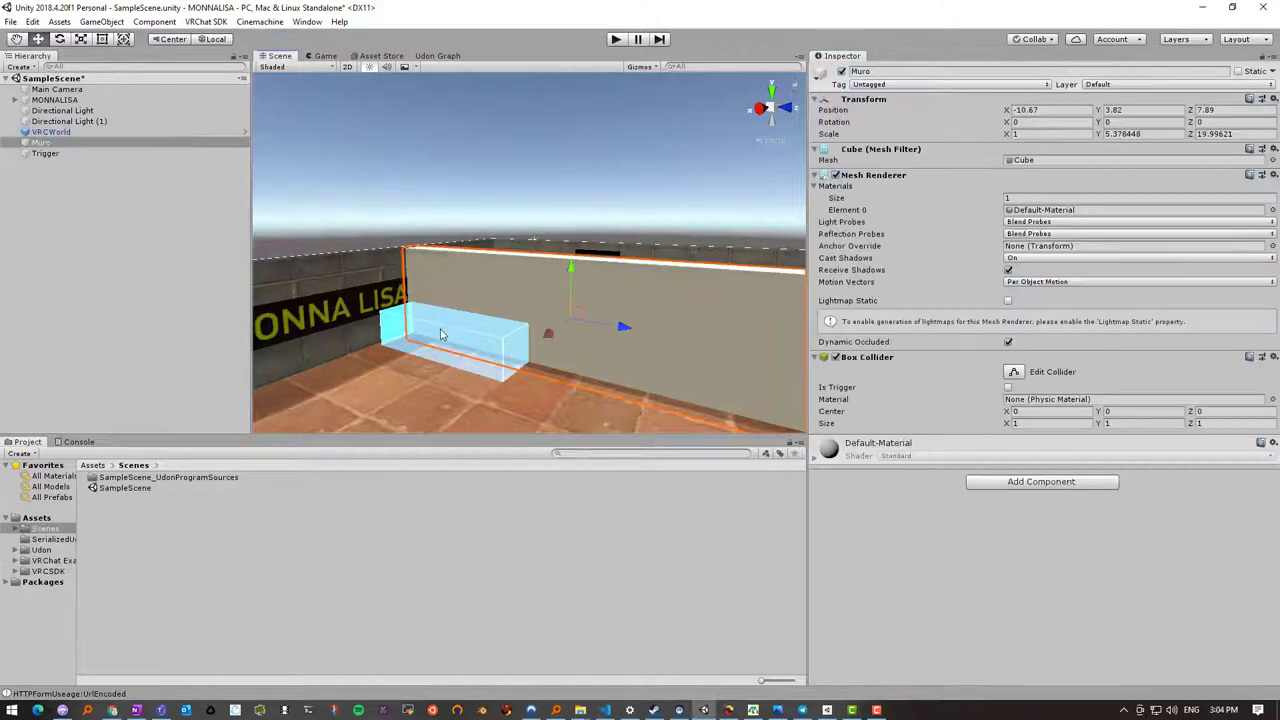
click(390, 328)
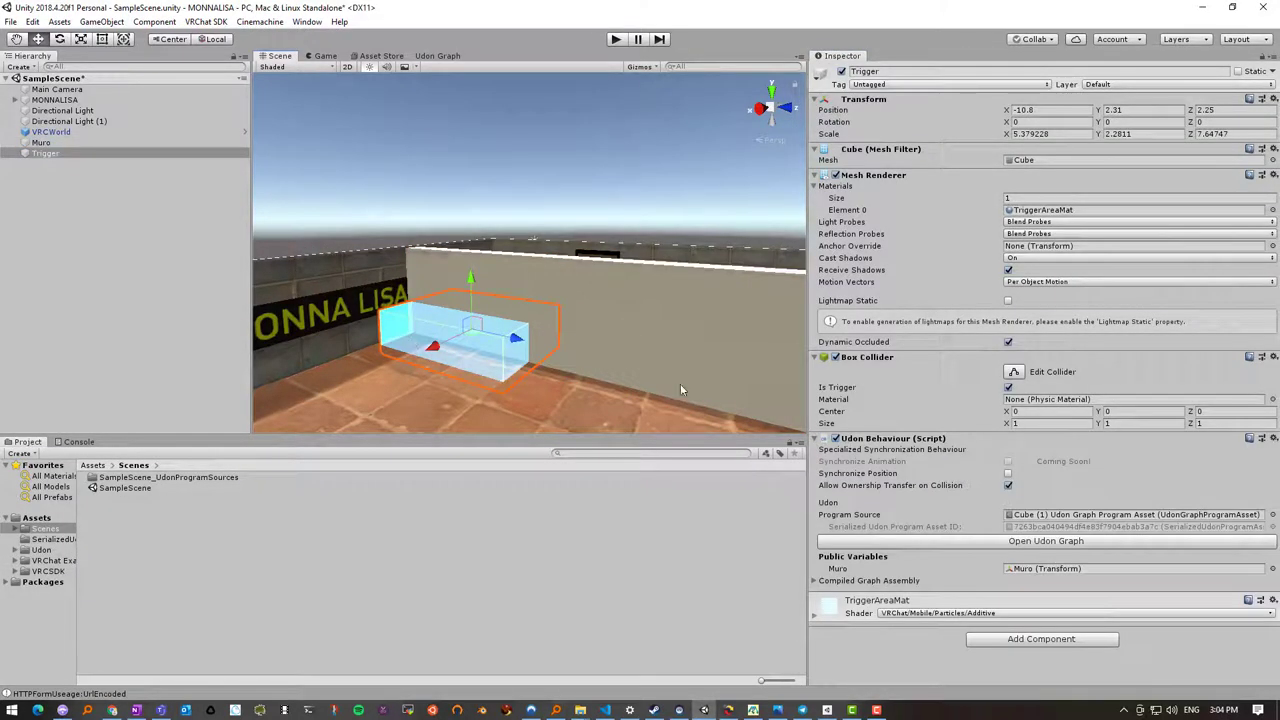
click(835, 175)
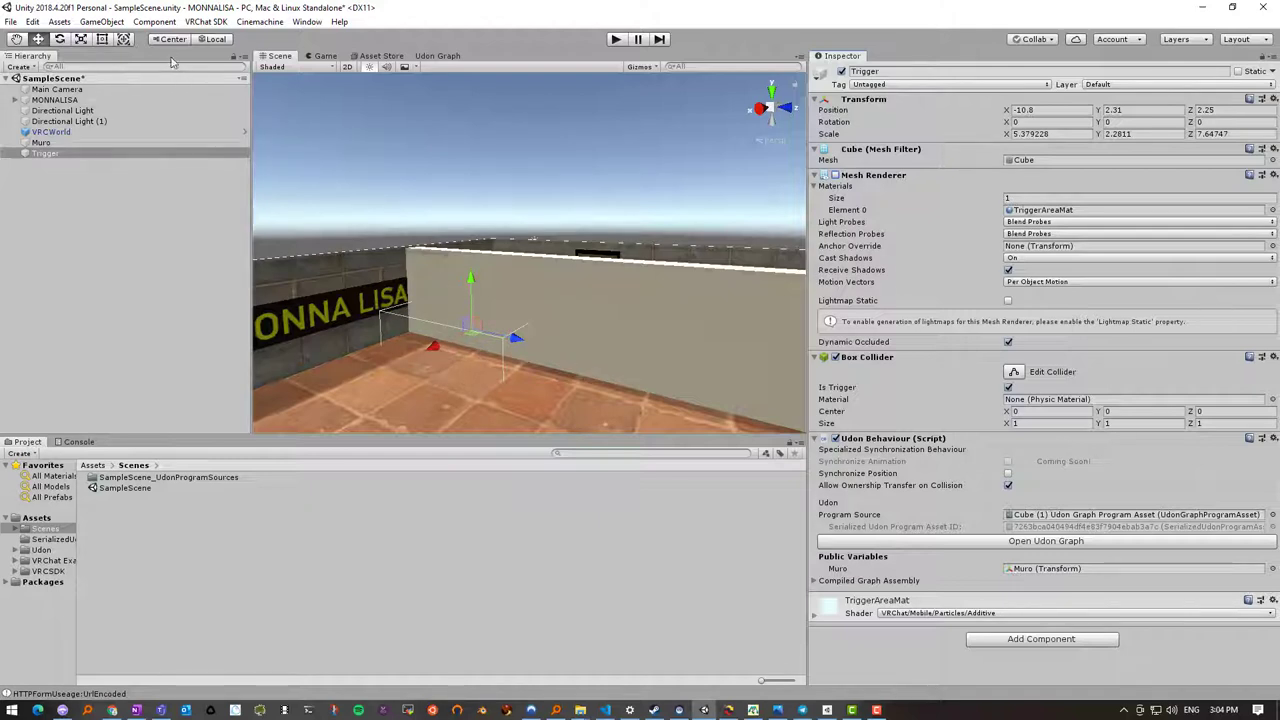
key(ctrl+s)
Reopen the VRChat SDK control panel and launch a local Build & Test of the world
click(206, 21)
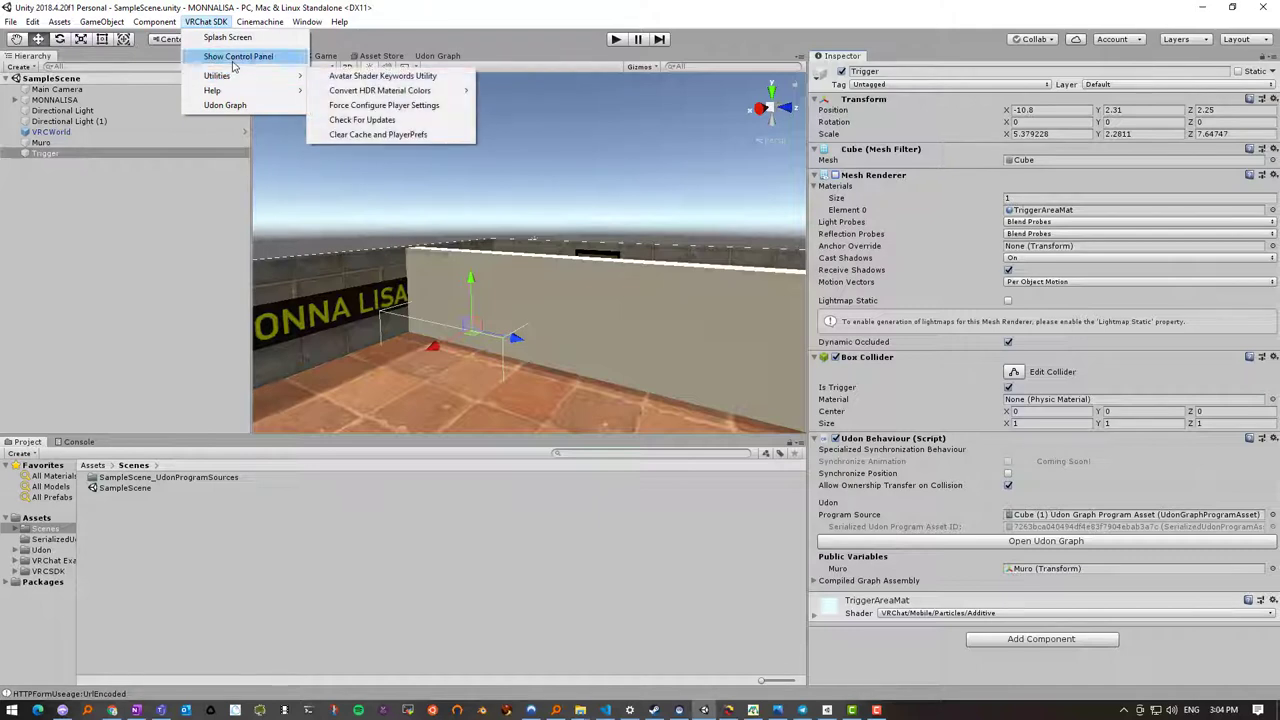
click(238, 56)
click(265, 461)
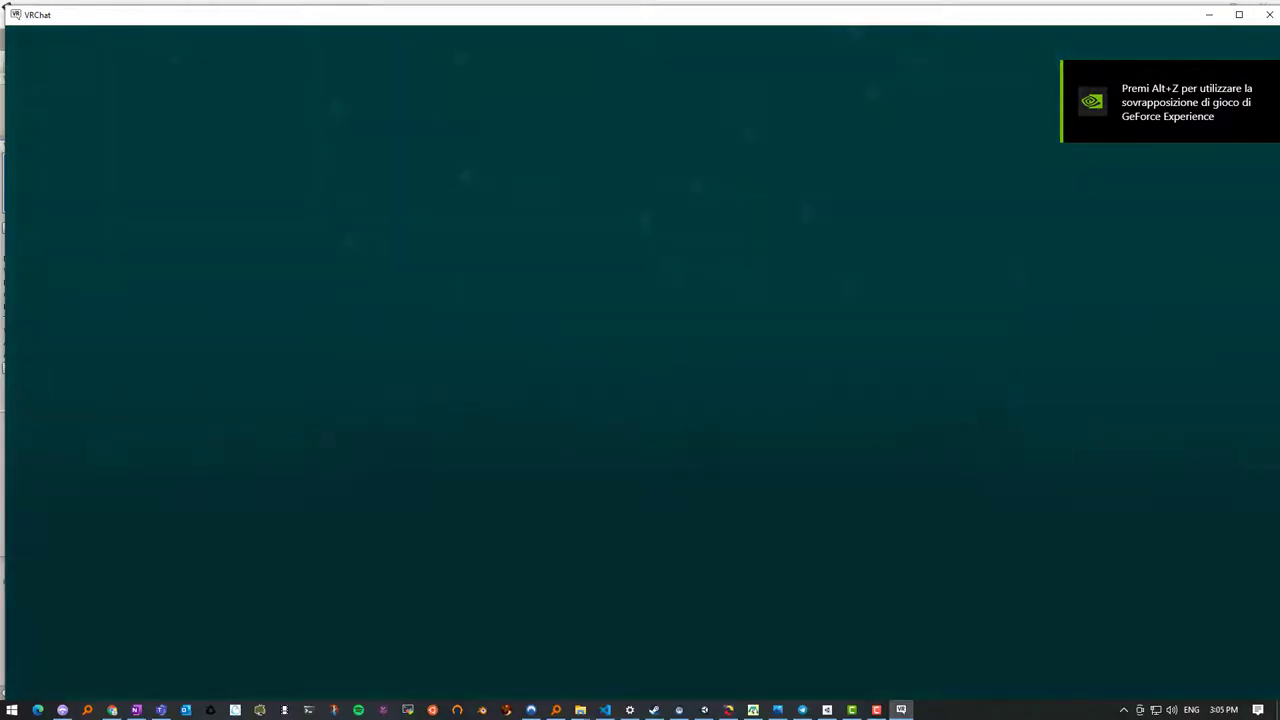
Enter the relaunched test world and walk to the Muro wall to check the trigger with its box hidden
key(alt+Tab)
key(alt+Tab)
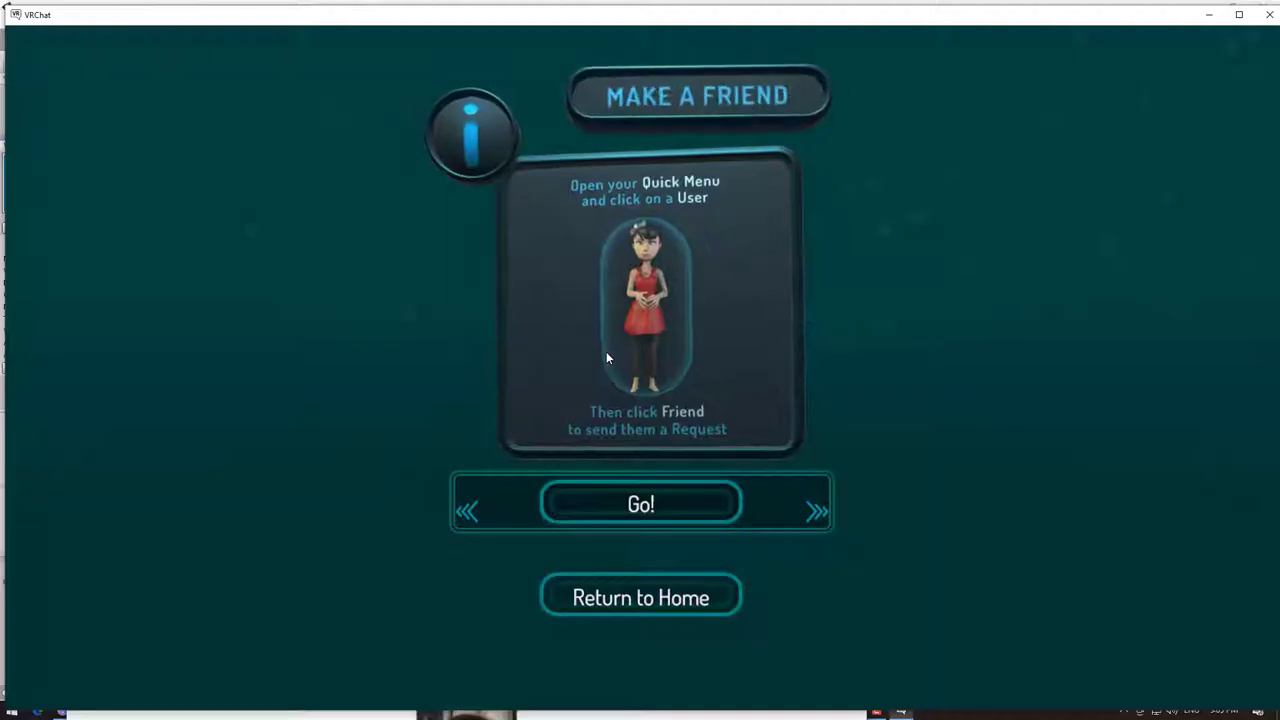
click(632, 502)
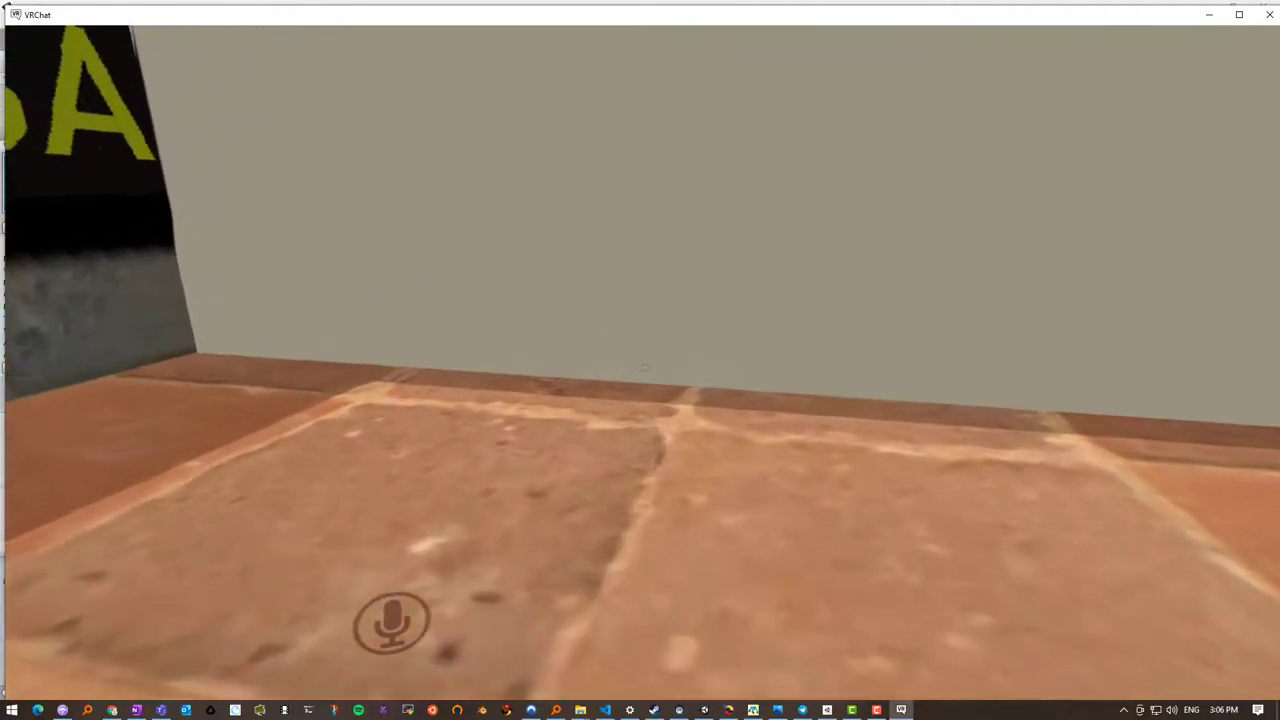
Exit VRChat from its in-game settings and return to the Unity editor
key(Escape)
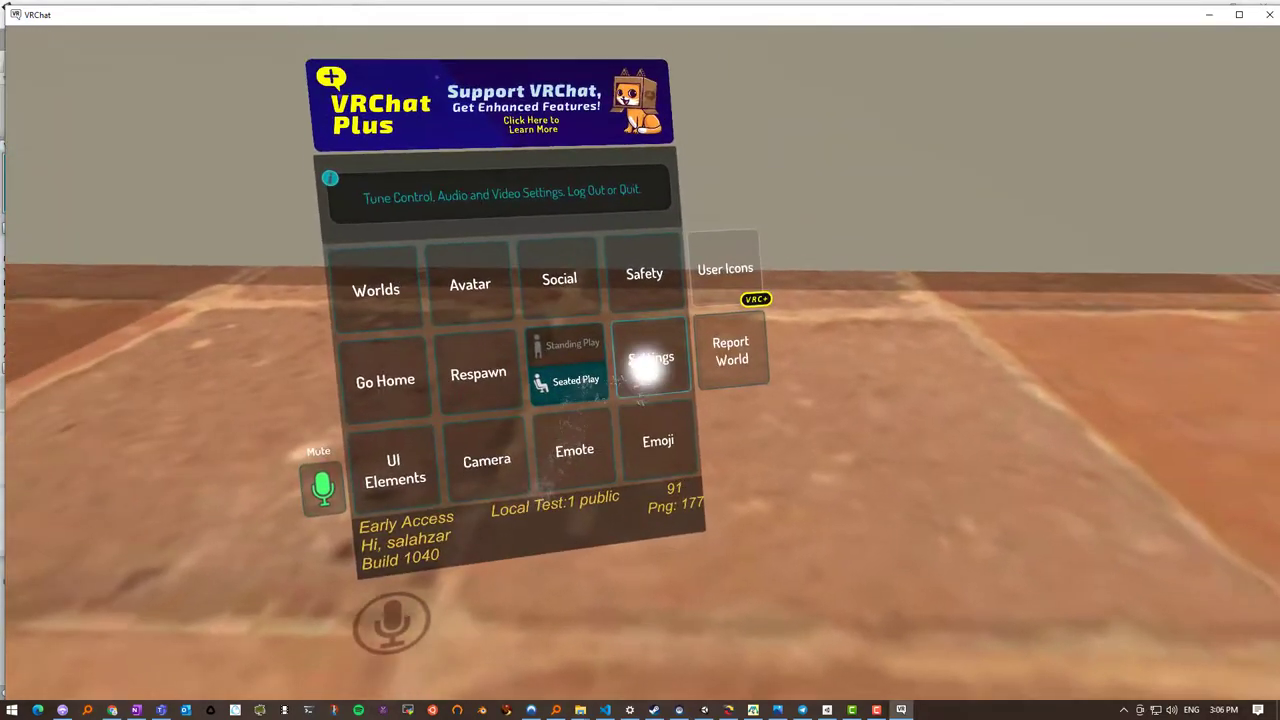
click(645, 366)
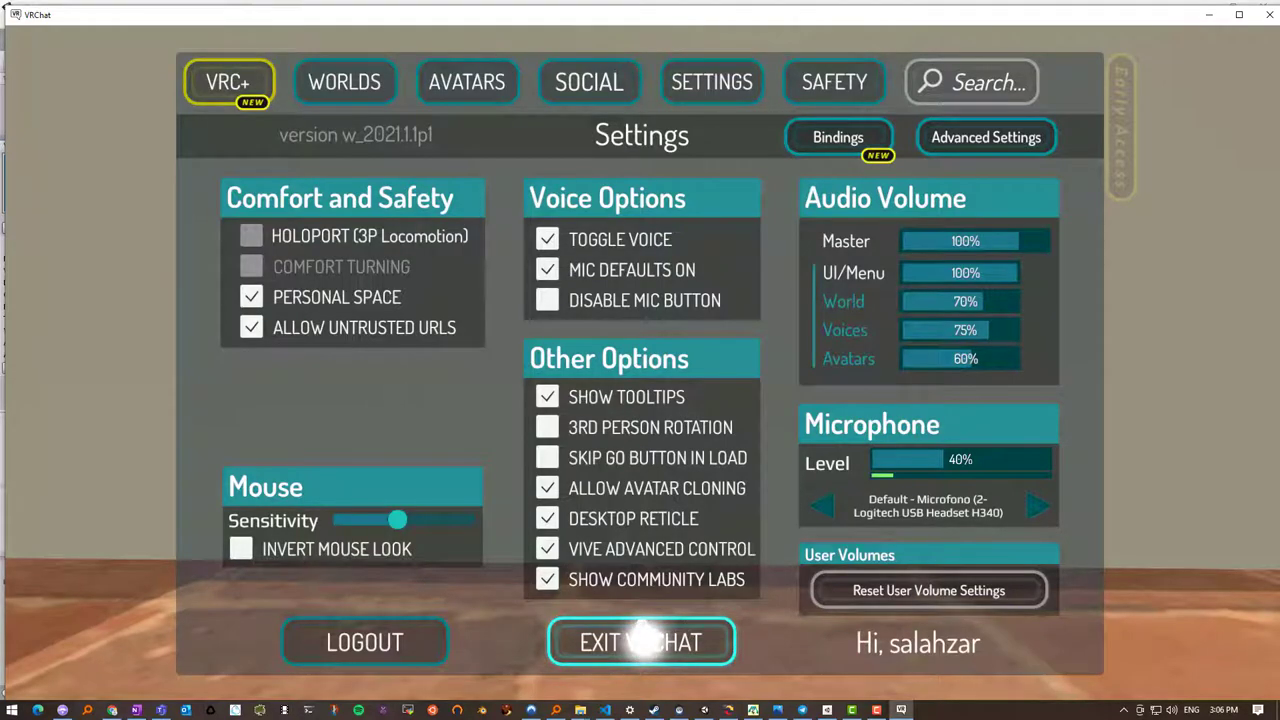
click(641, 642)
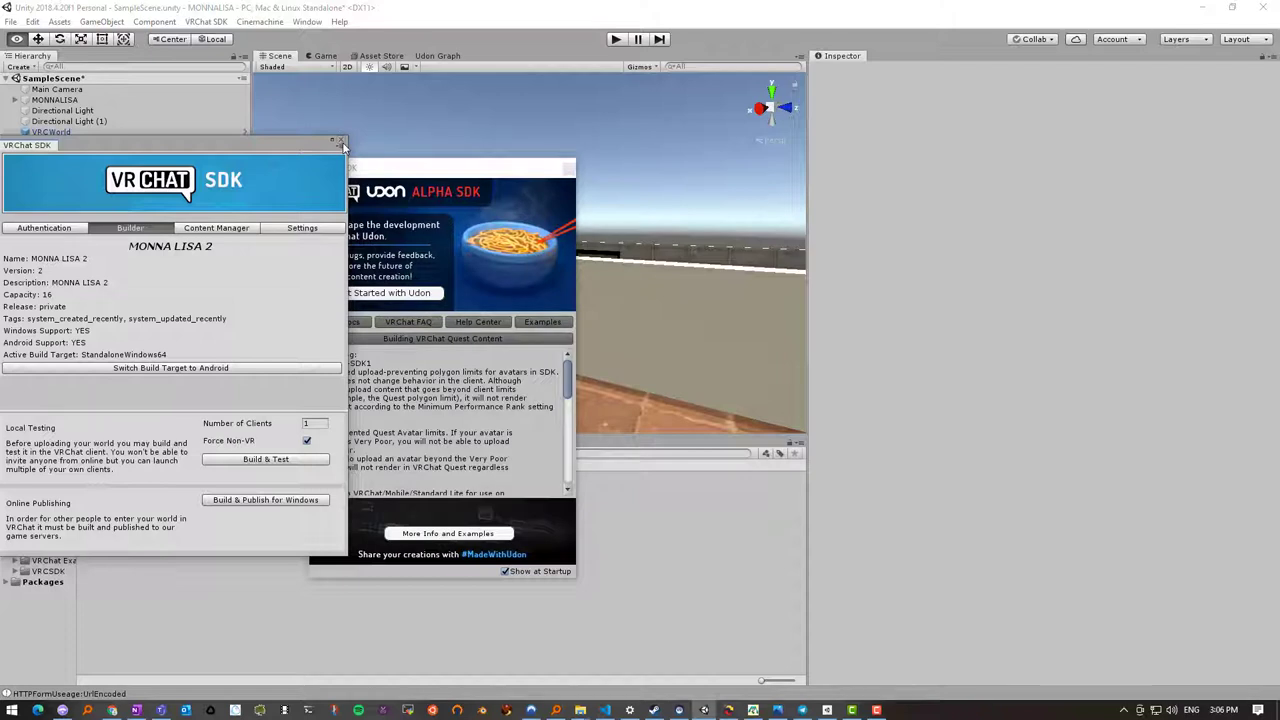
Build and publish MONNA LISA 2 for Windows, accept the content rights declaration, and upload it
click(241, 502)
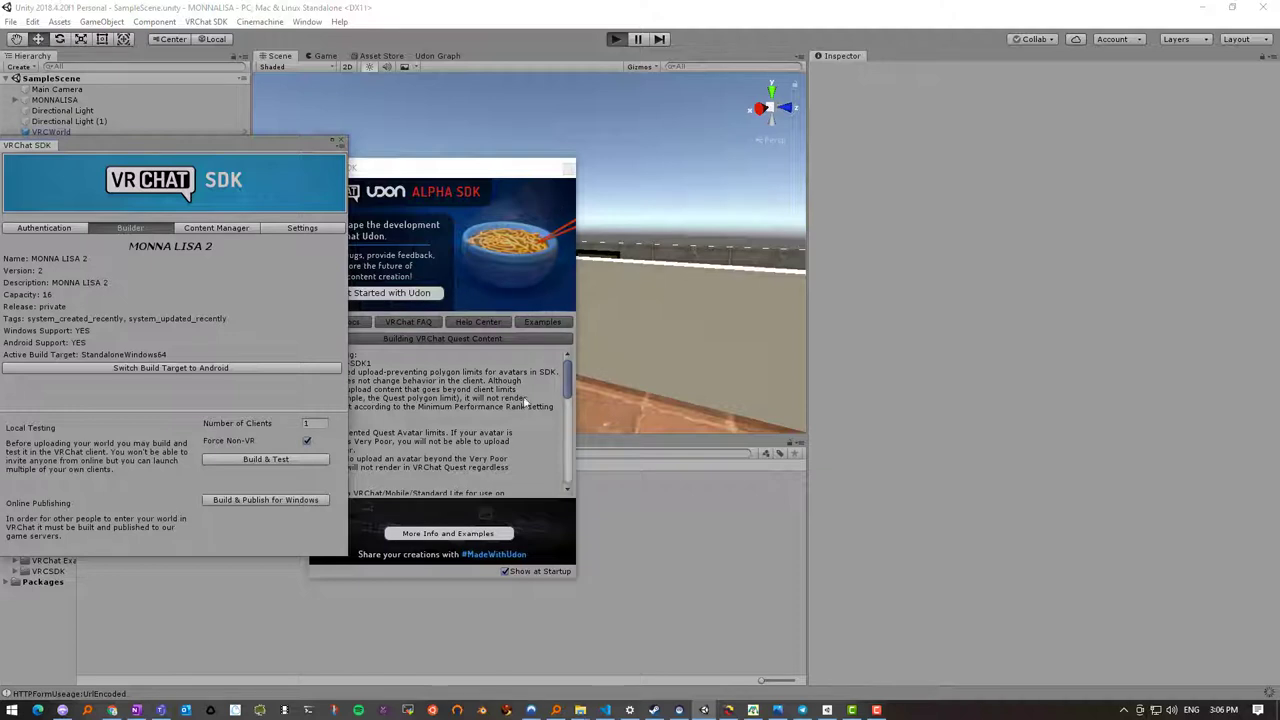
click(568, 169)
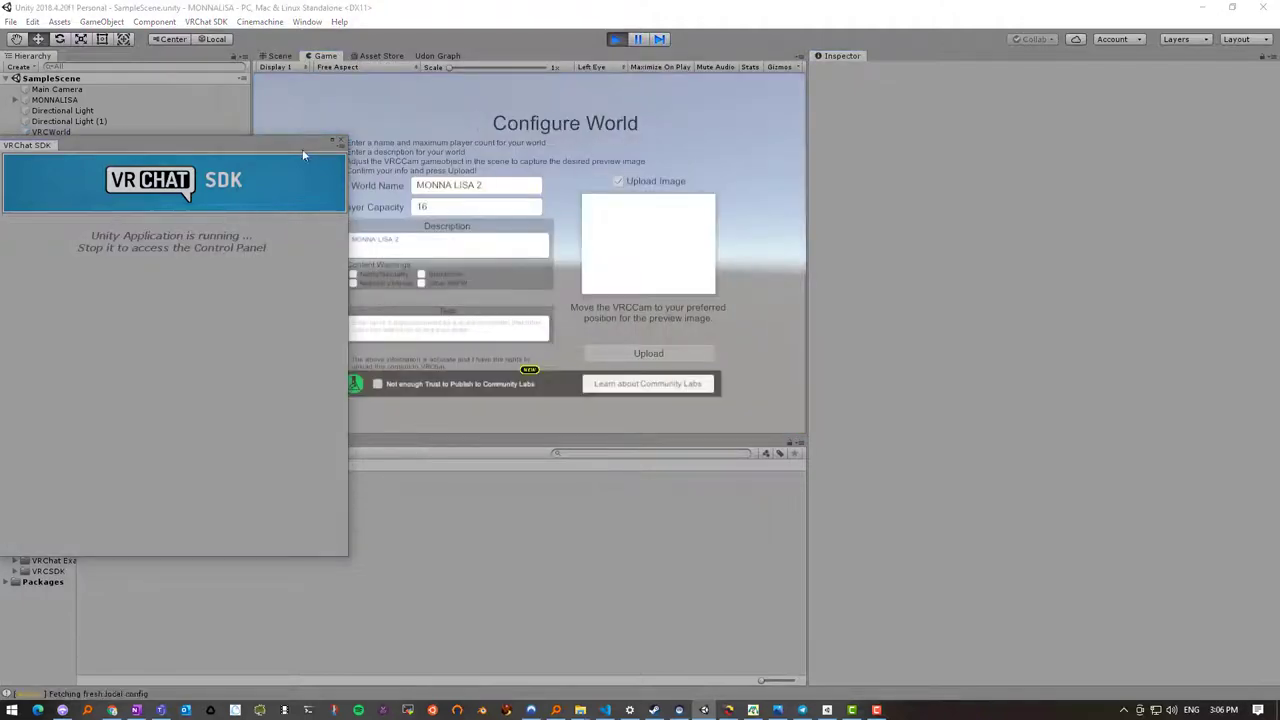
drag(293, 144, 211, 157)
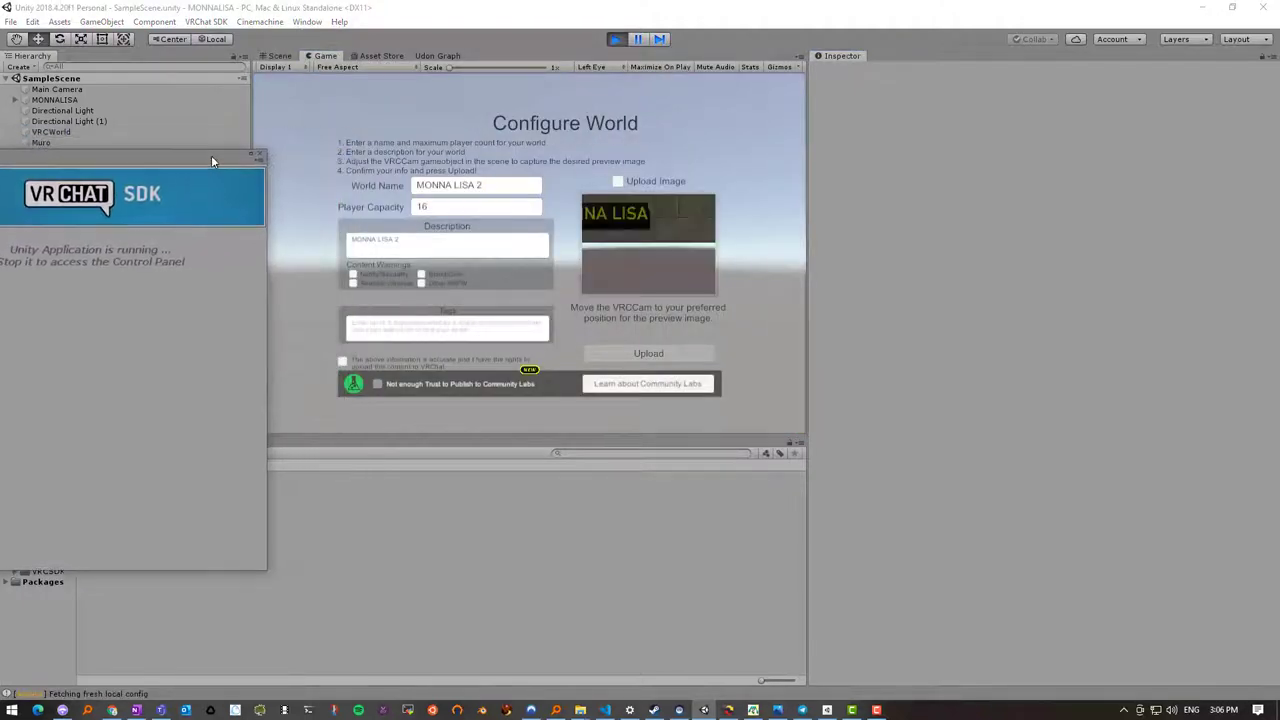
click(342, 362)
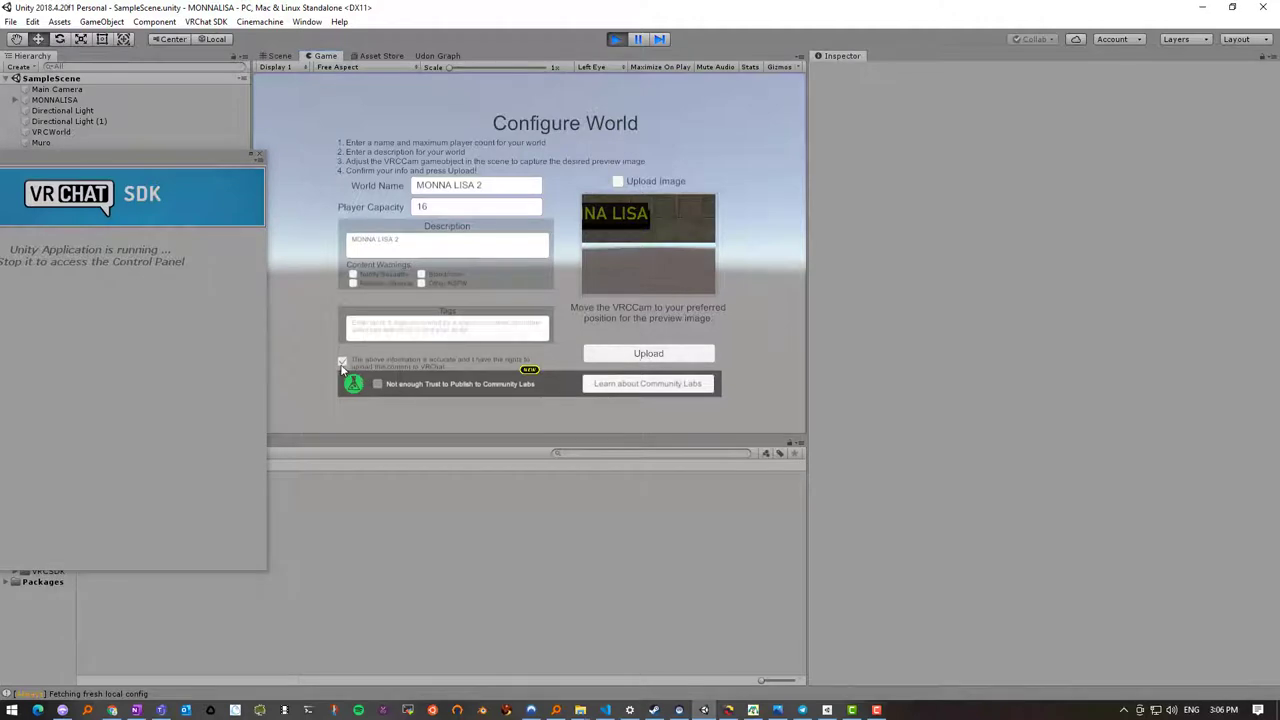
click(641, 358)
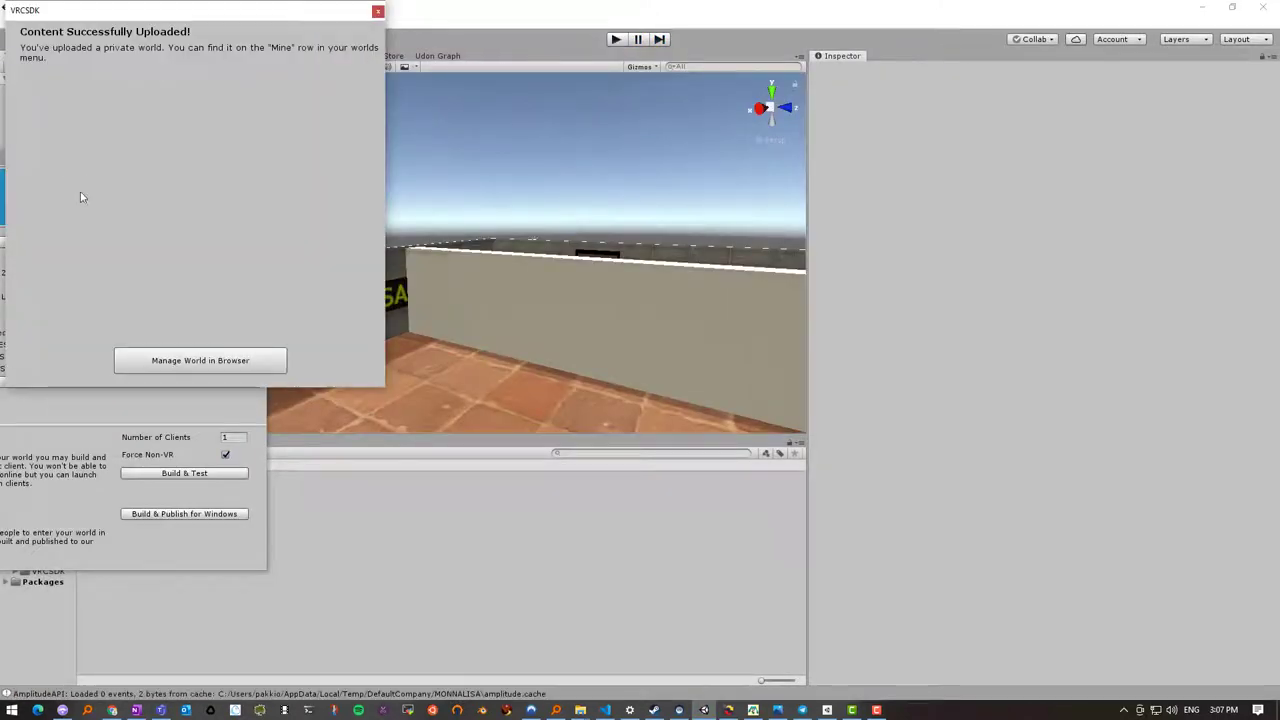
click(377, 11)
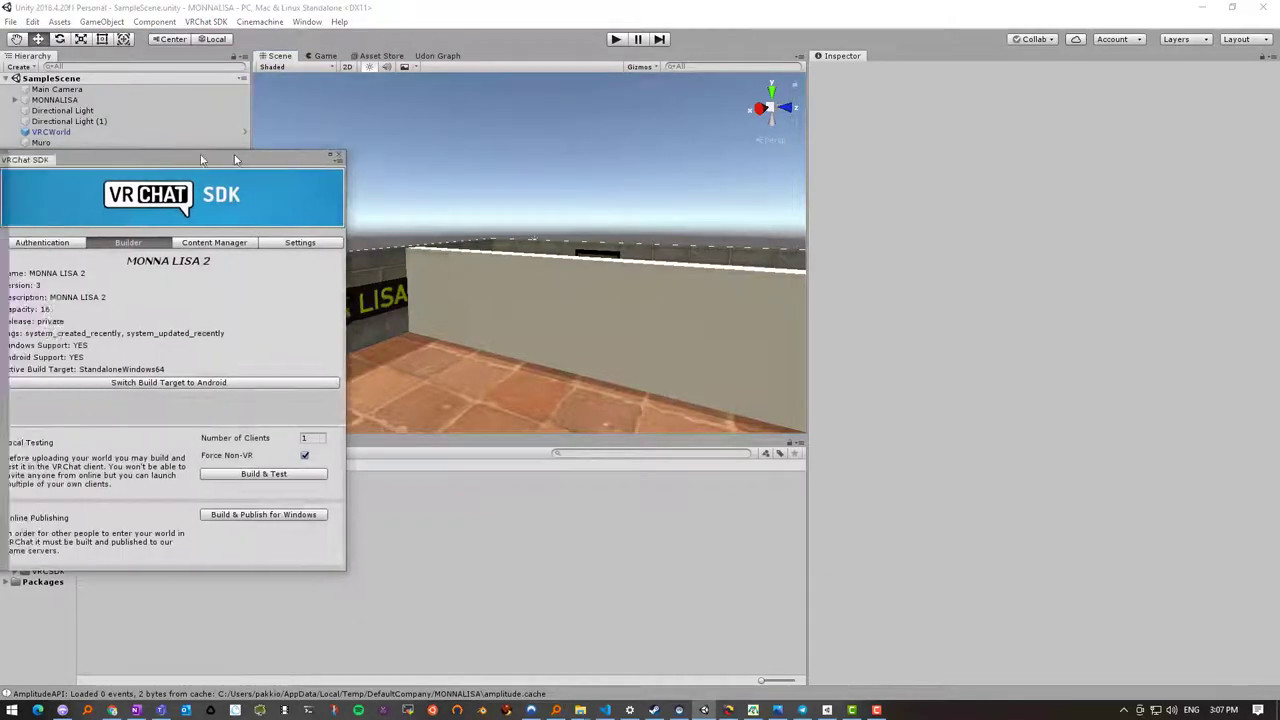
click(11, 21)
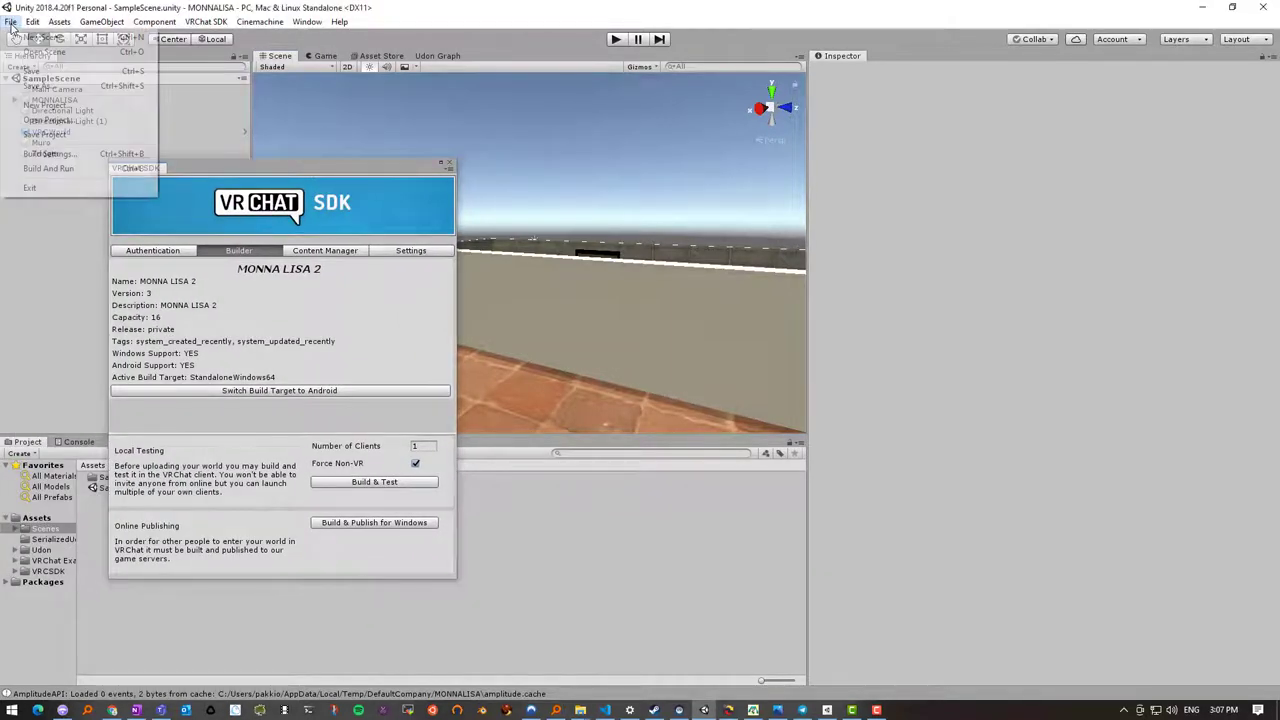
click(50, 152)
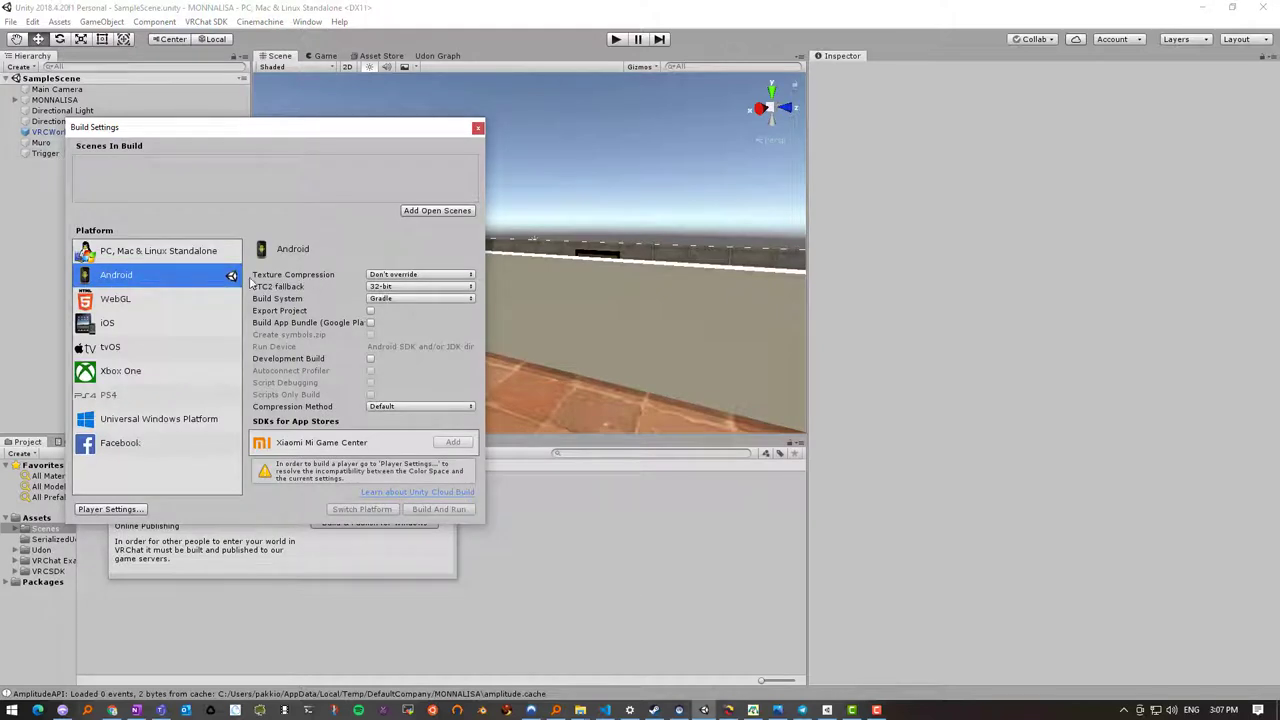
click(477, 127)
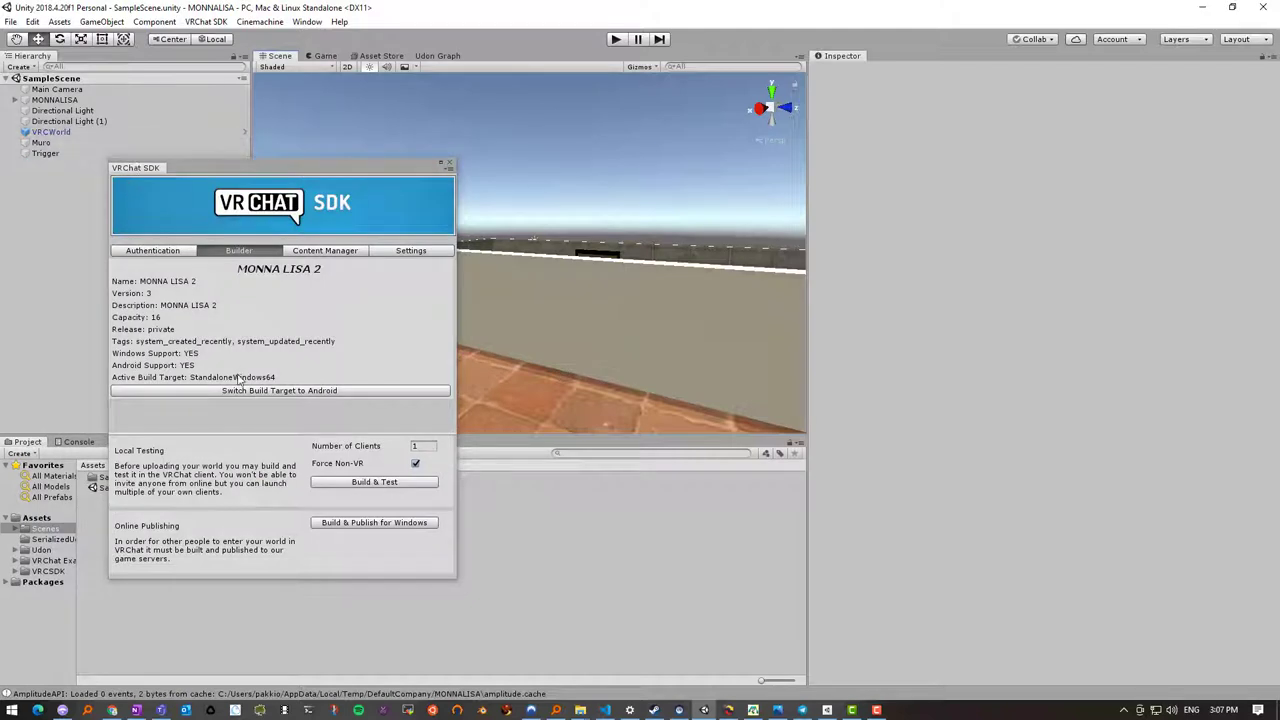
Switch the world's active build target from Windows to Android and confirm the change
drag(245, 168, 207, 115)
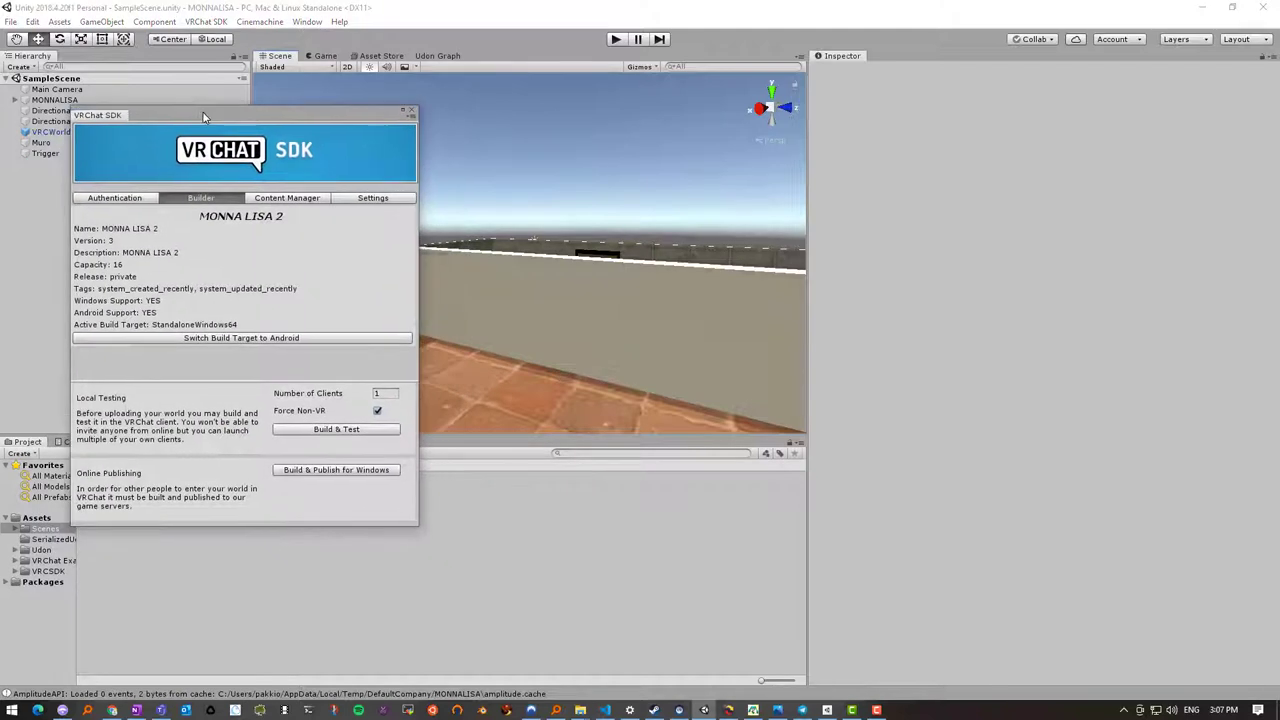
click(205, 340)
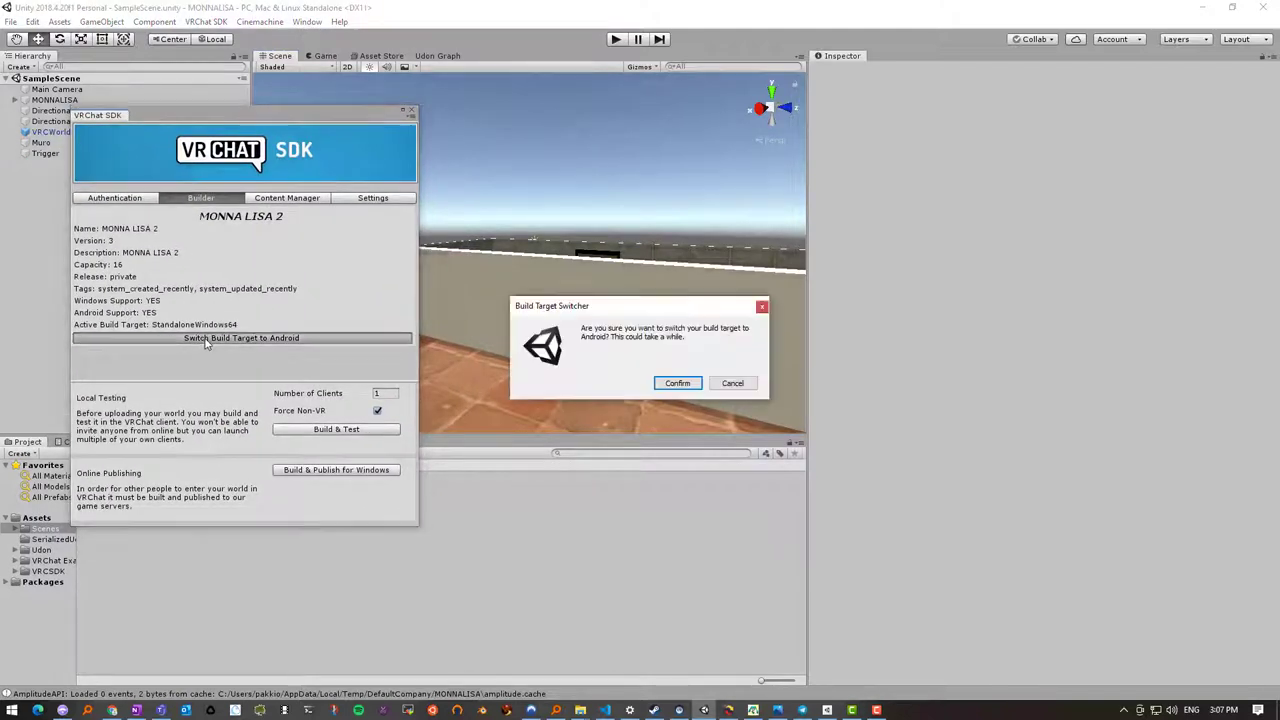
click(678, 383)
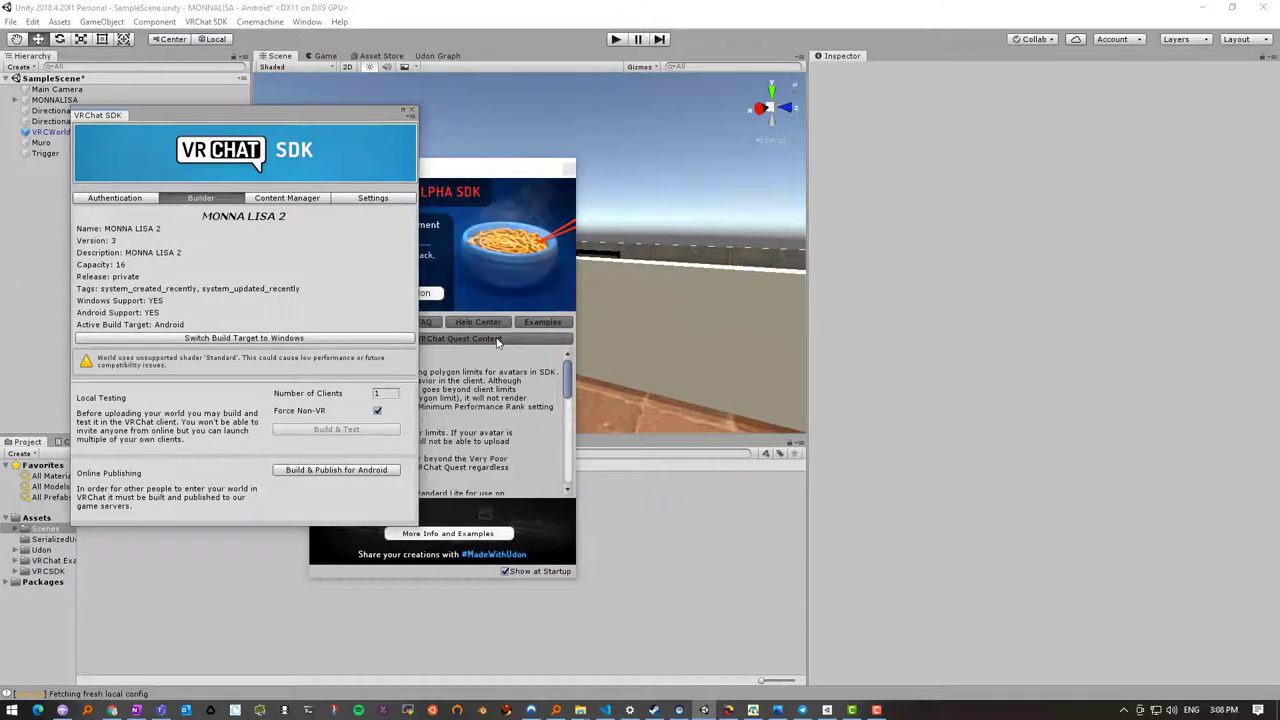
Build and upload MONNA LISA 2 for Android, accepting the content rights declaration, and open the world's management page in the browser
click(336, 469)
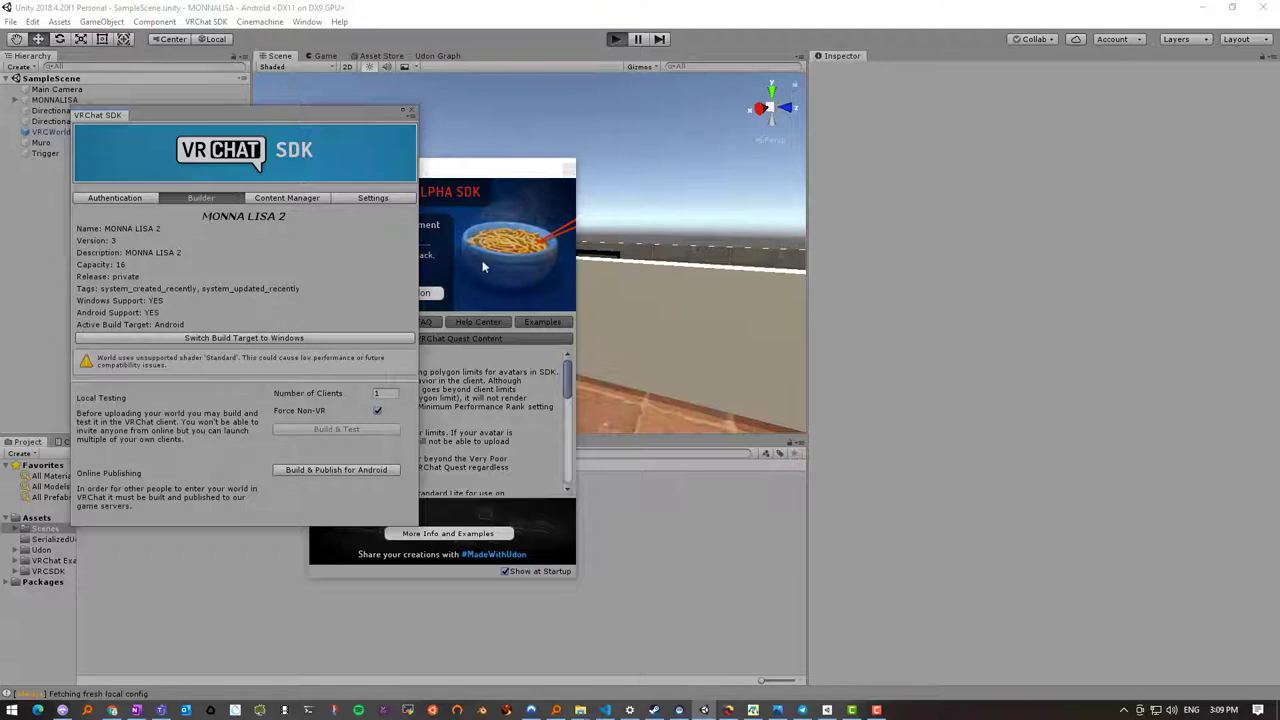
click(568, 170)
drag(336, 113, 189, 166)
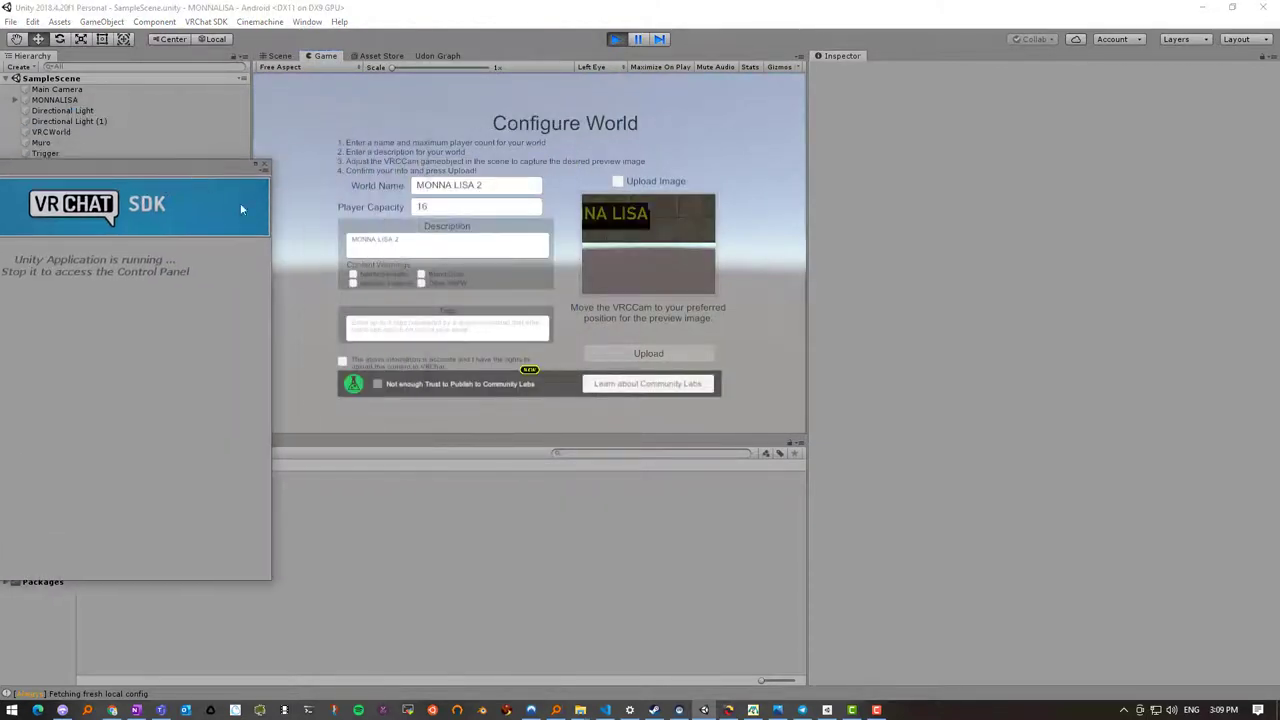
click(342, 362)
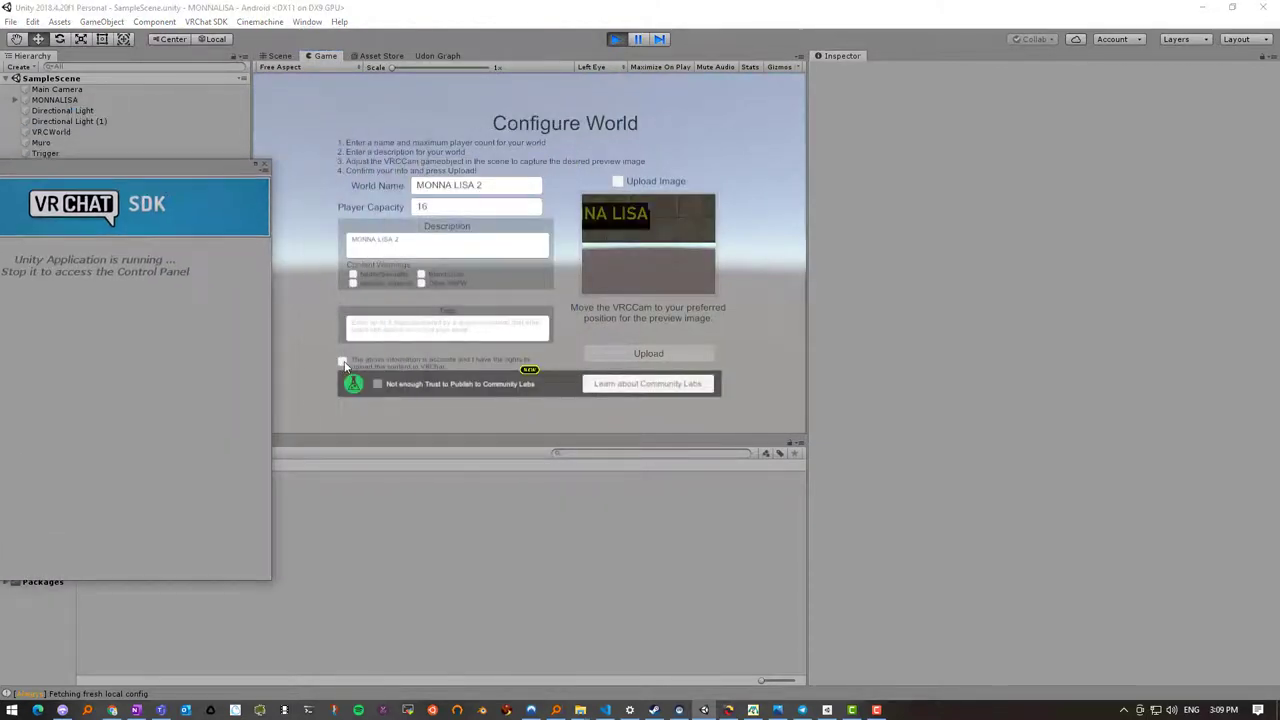
click(655, 358)
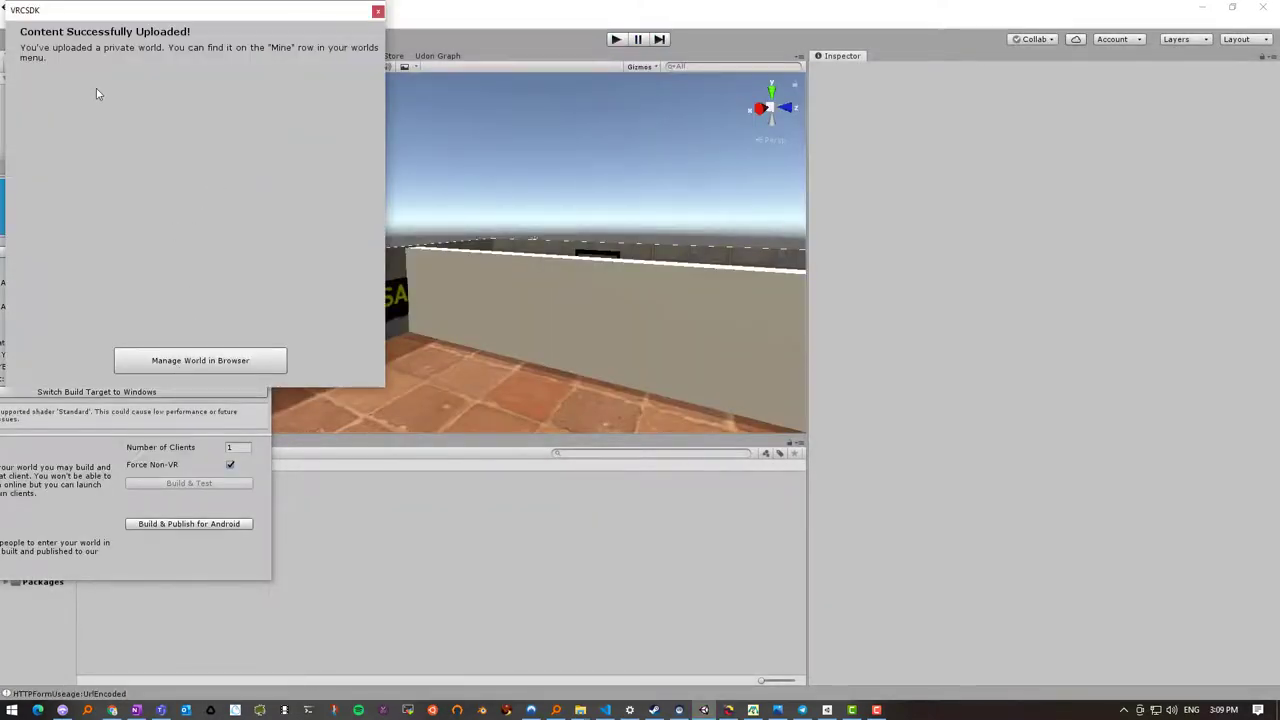
click(190, 362)
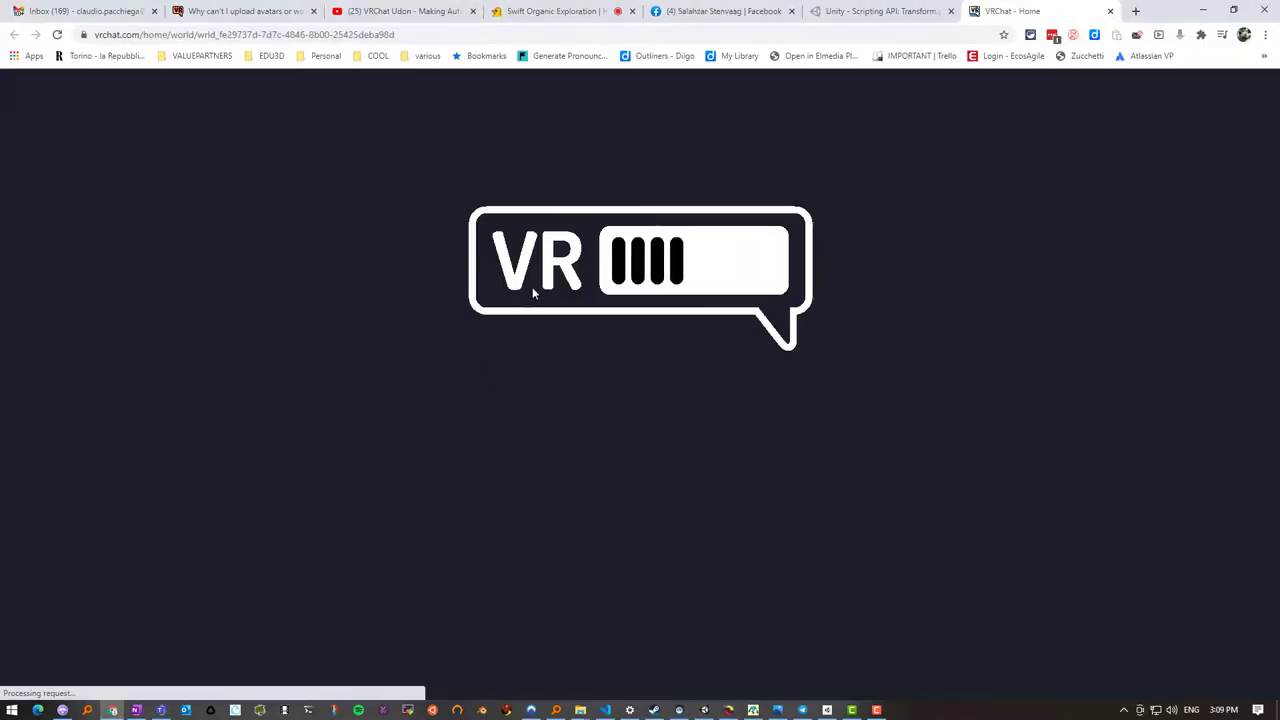